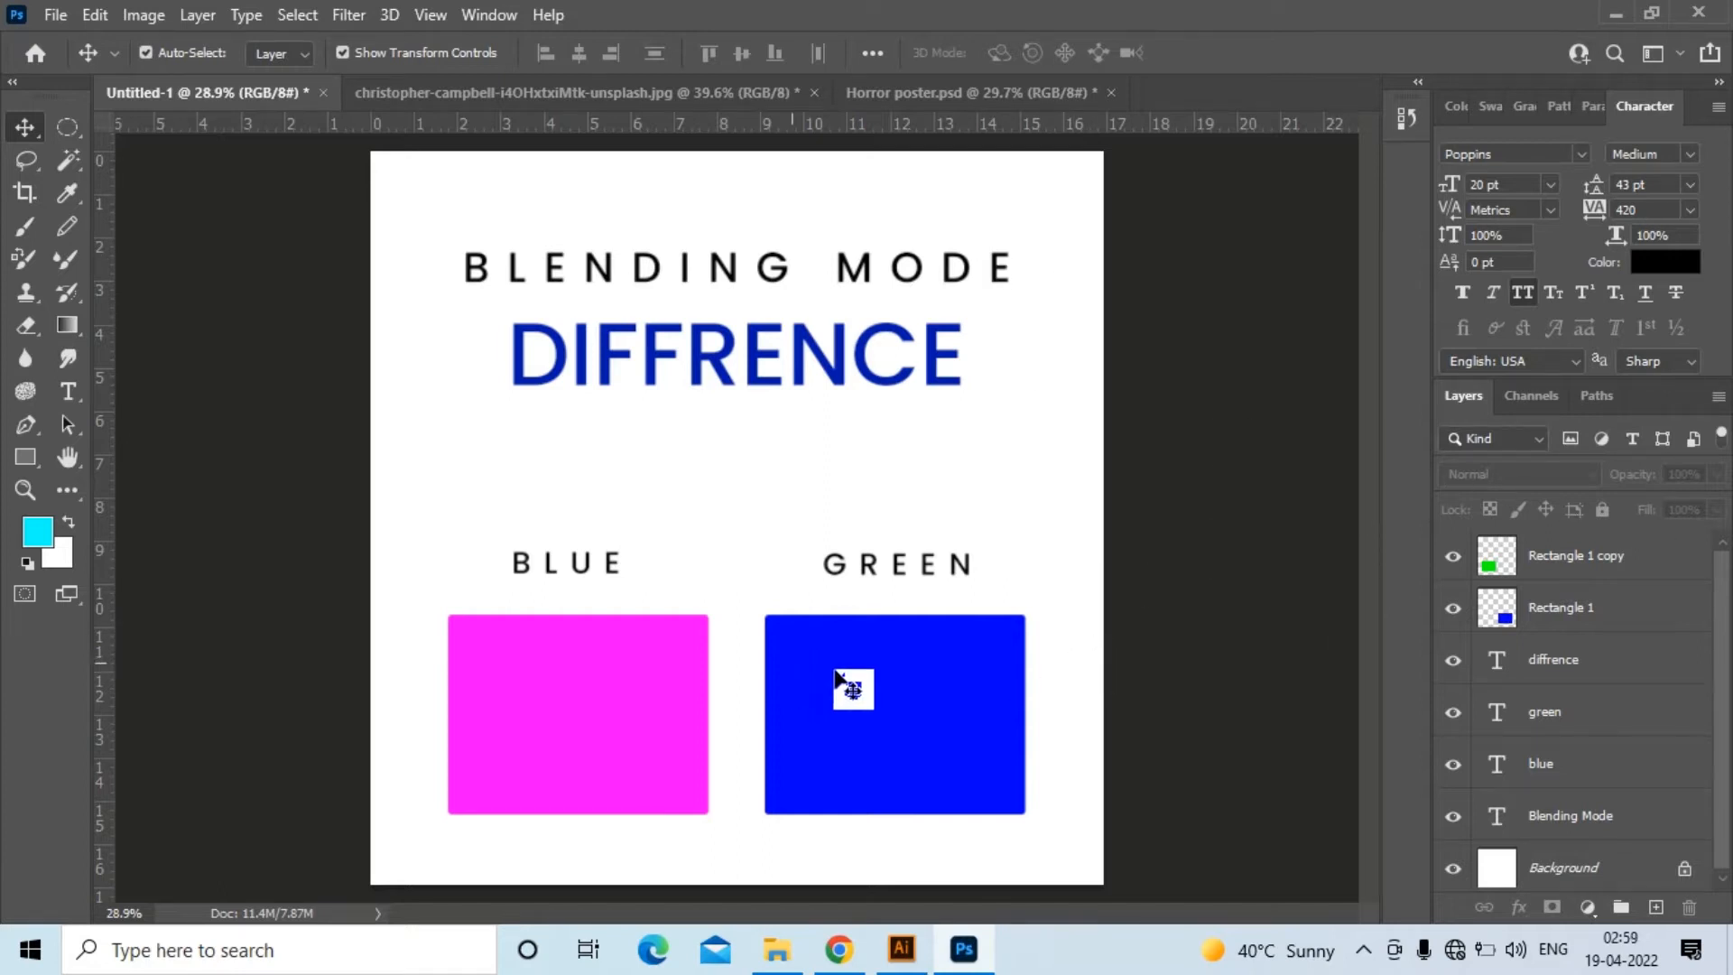
Preview the Difference blend mode on the blue rectangle, leaving its mode at Normal
click(872, 733)
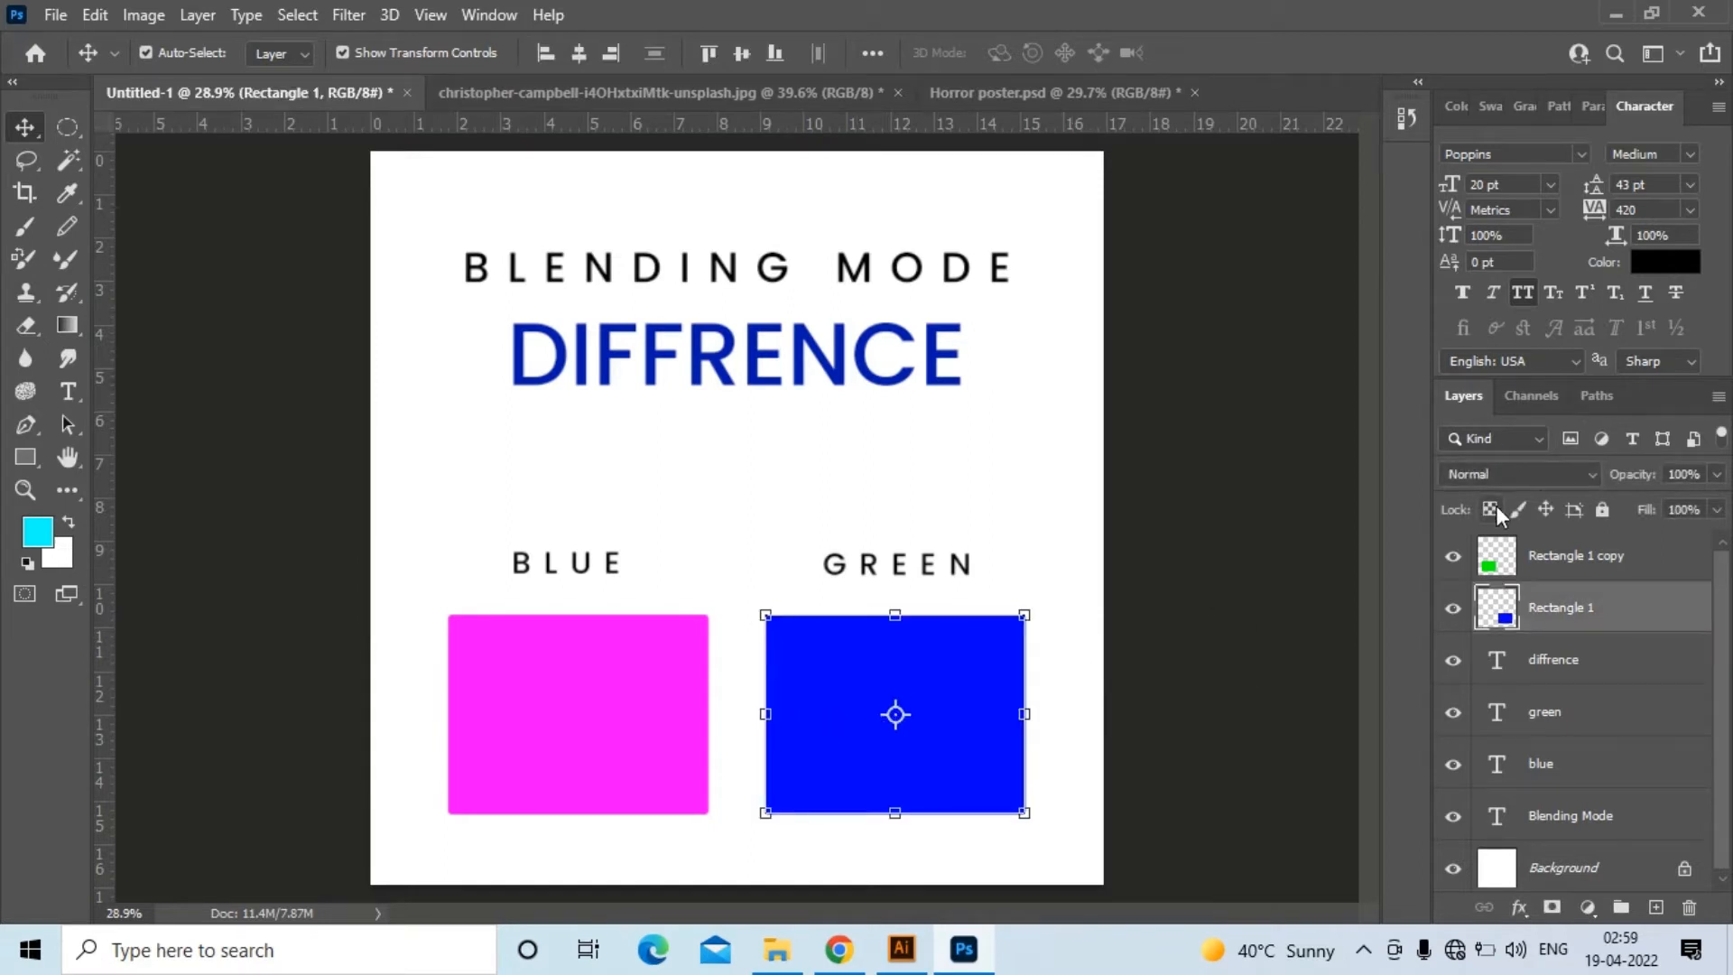
click(1529, 480)
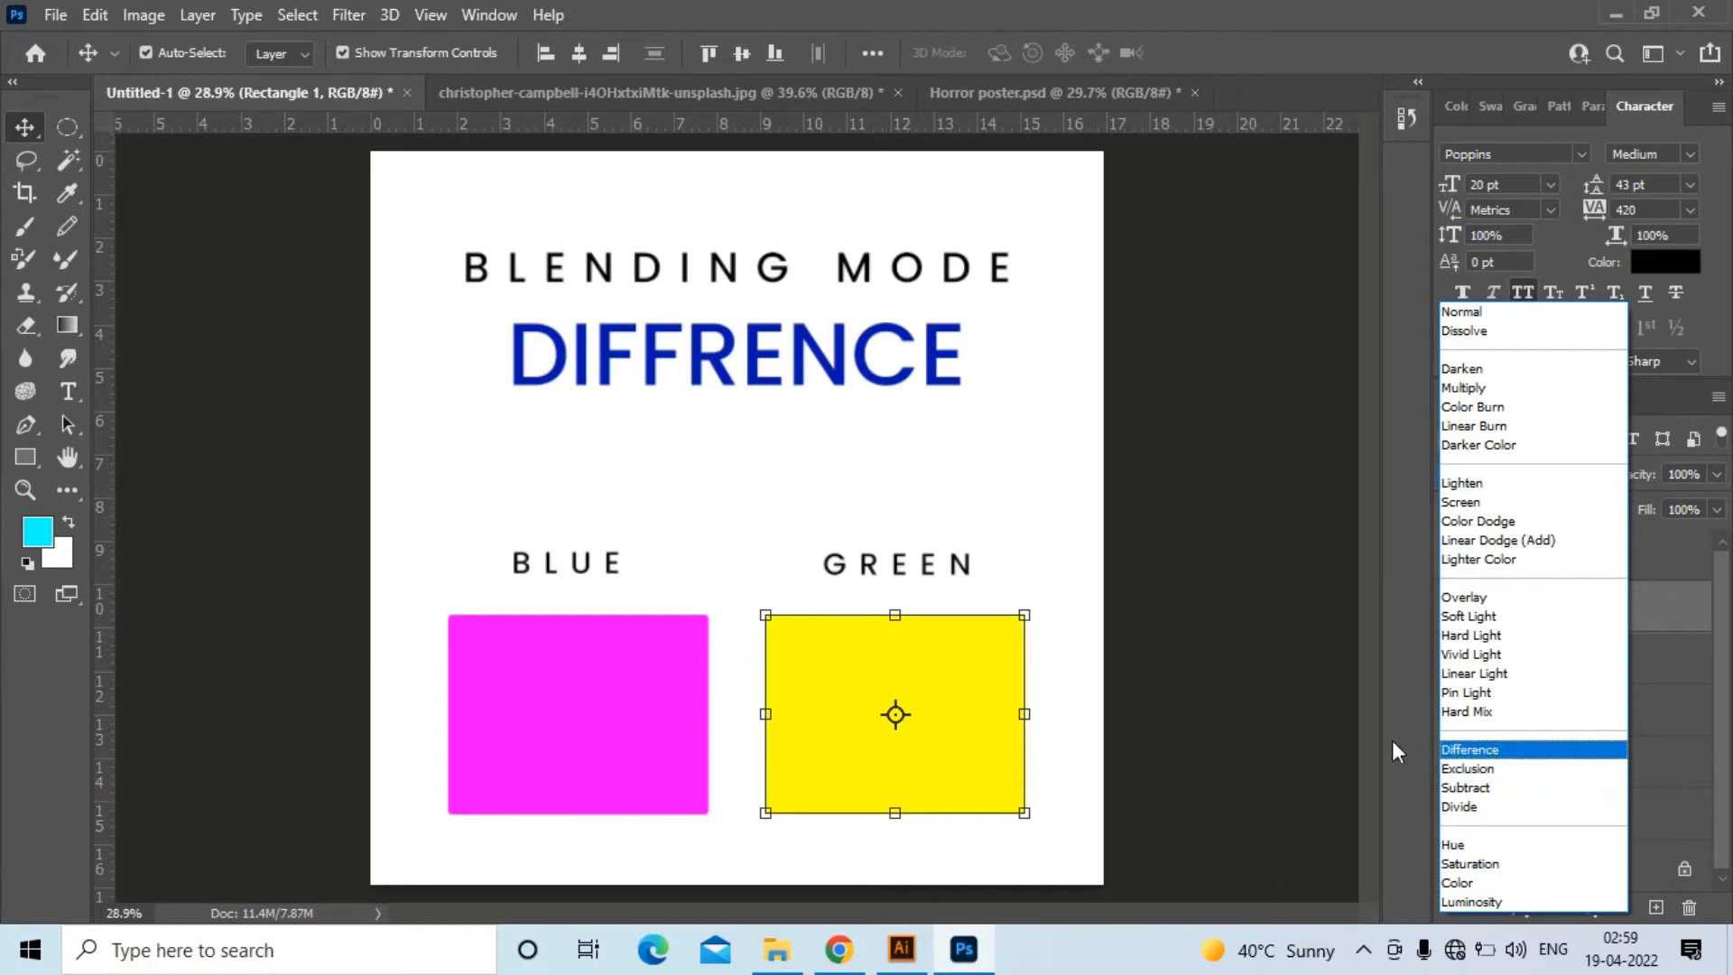
click(1262, 700)
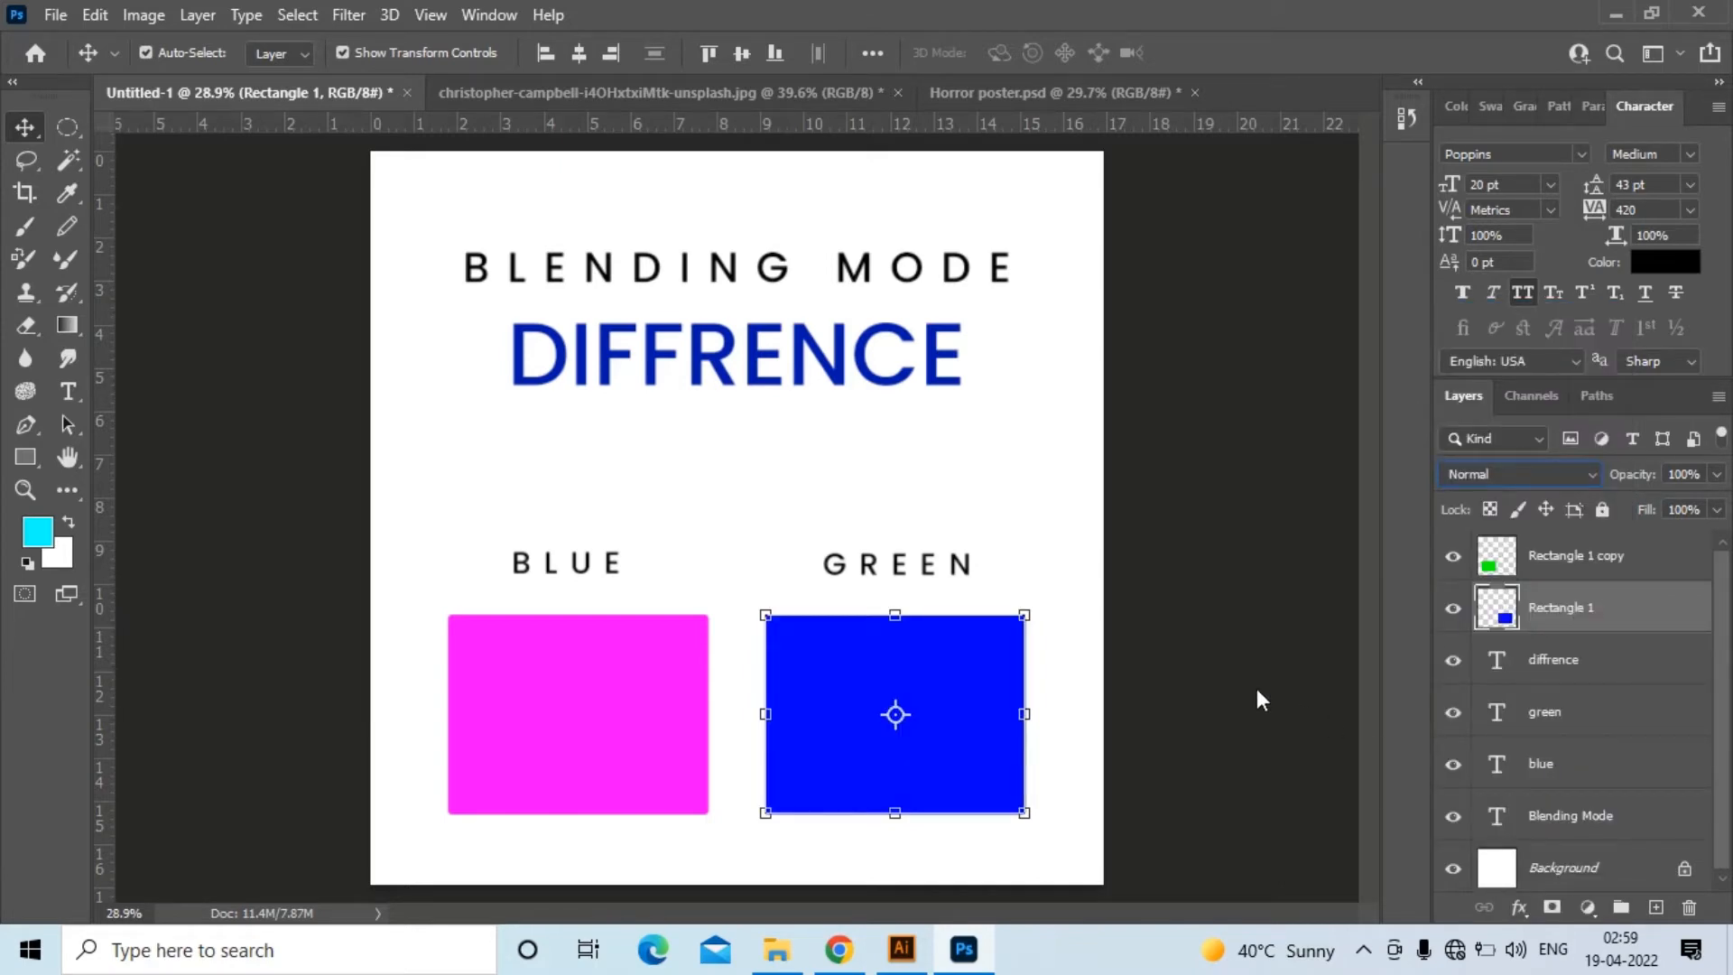
click(1532, 476)
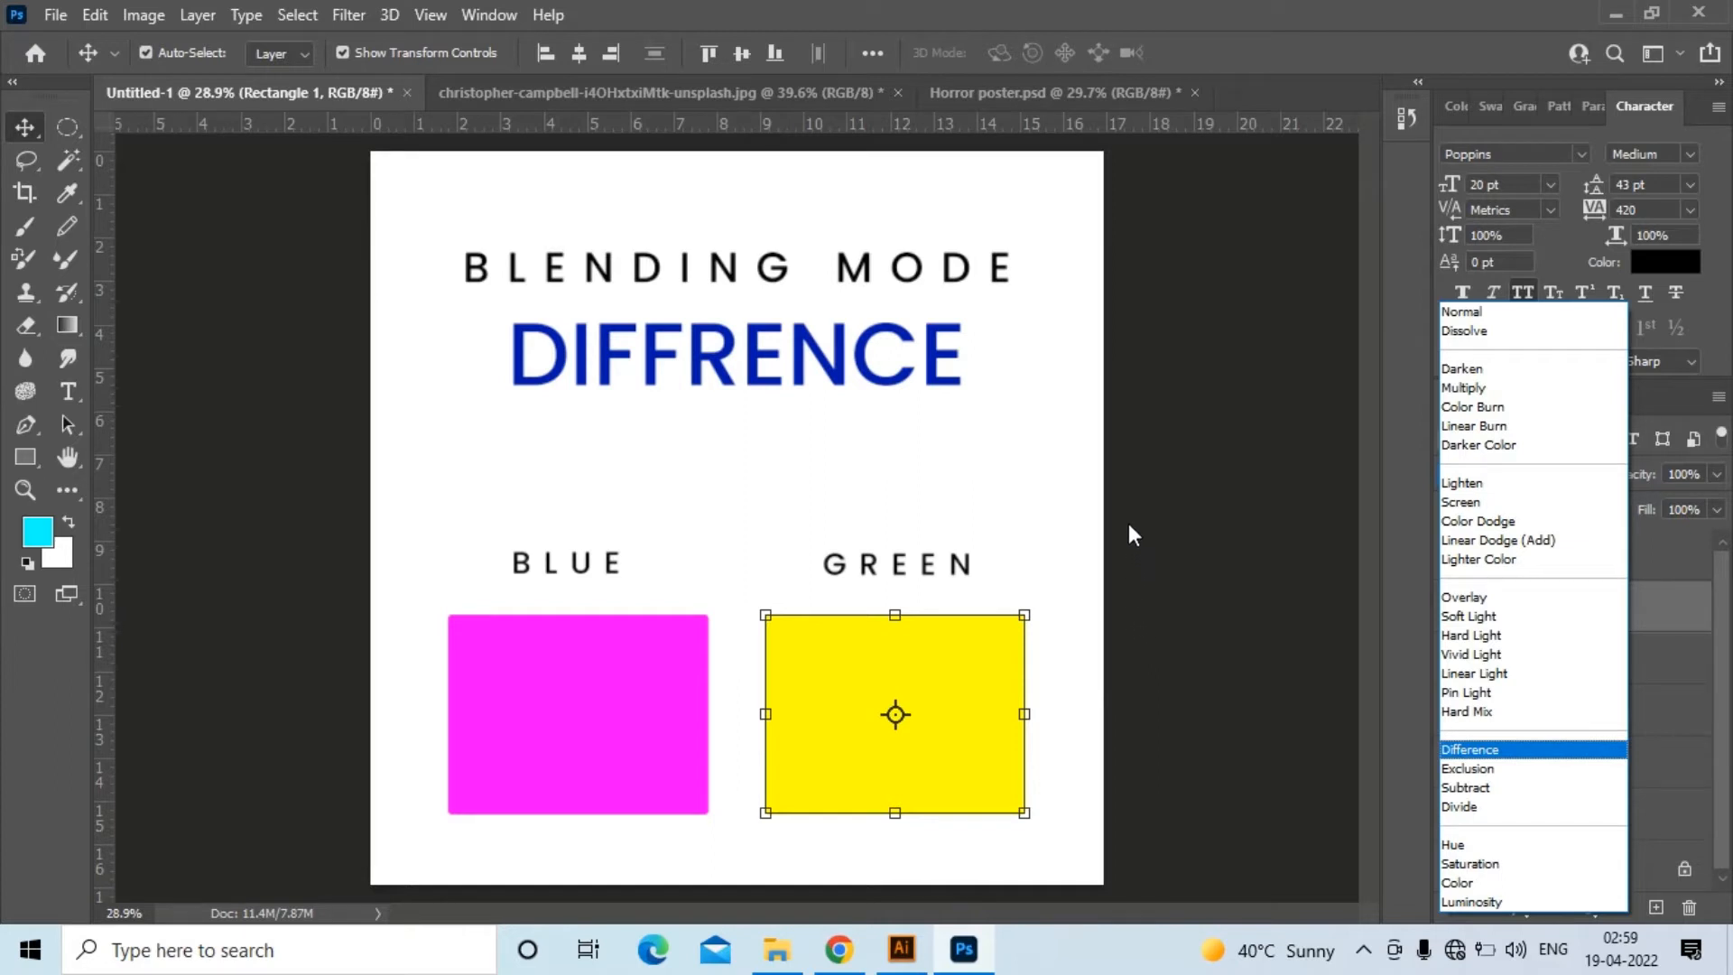
click(1205, 576)
click(1237, 622)
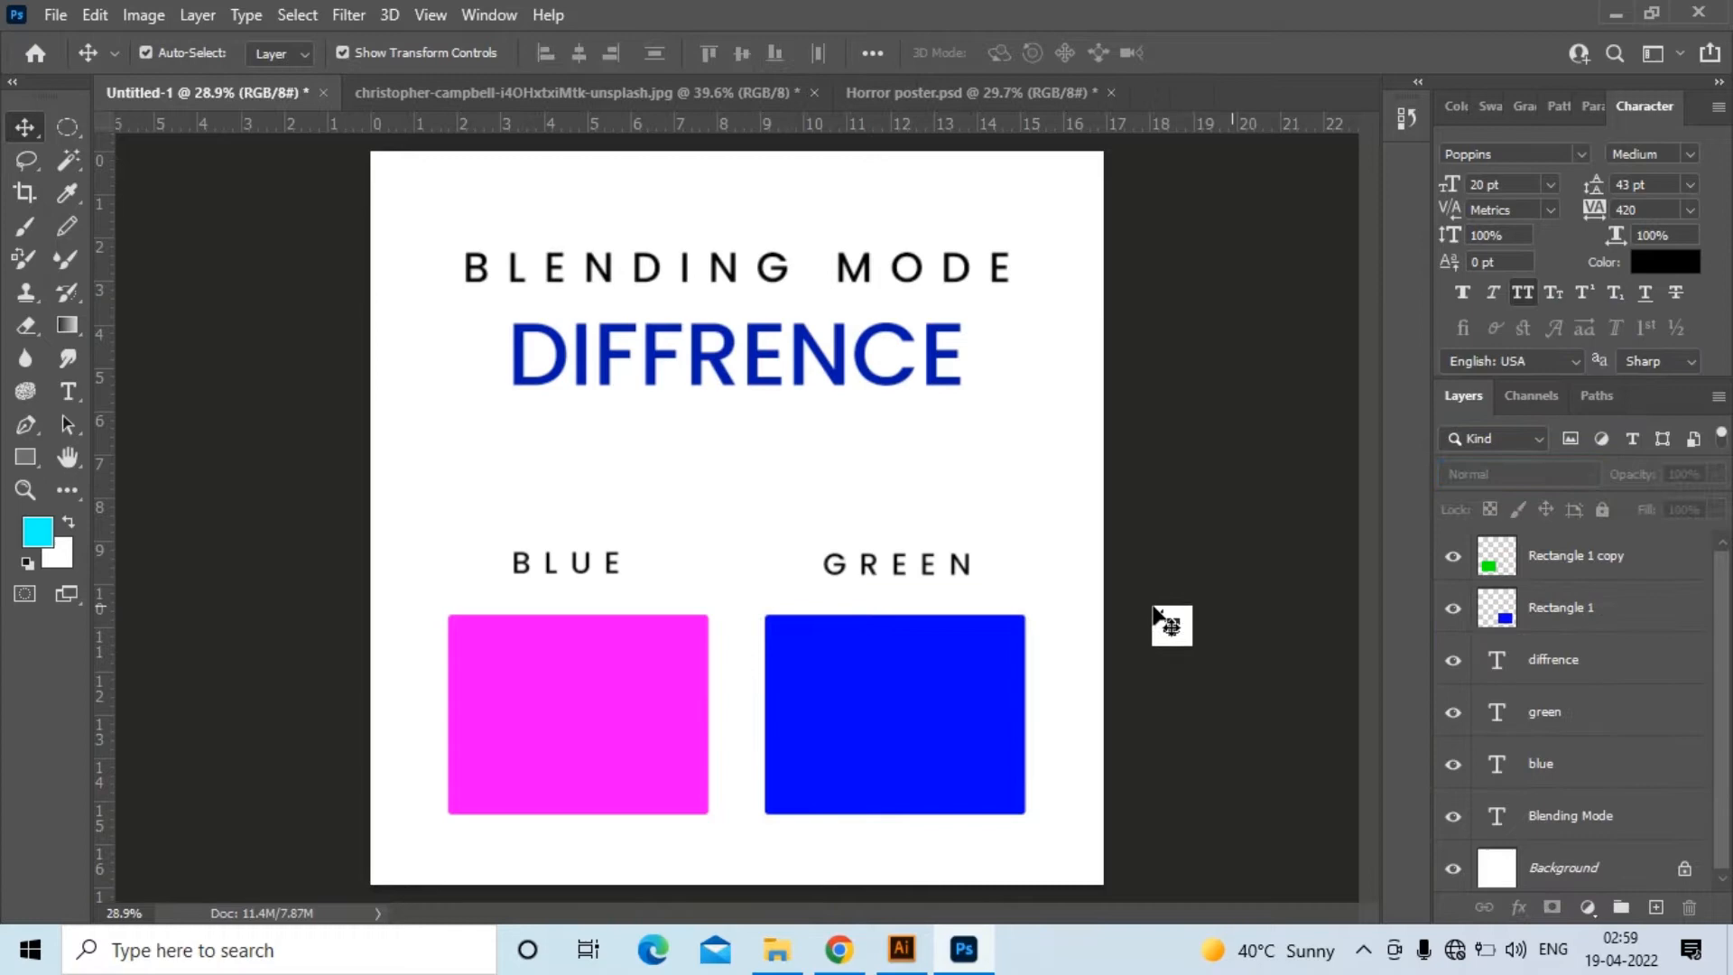
Delete the magenta rectangle beneath the BLUE label
click(649, 735)
click(1134, 638)
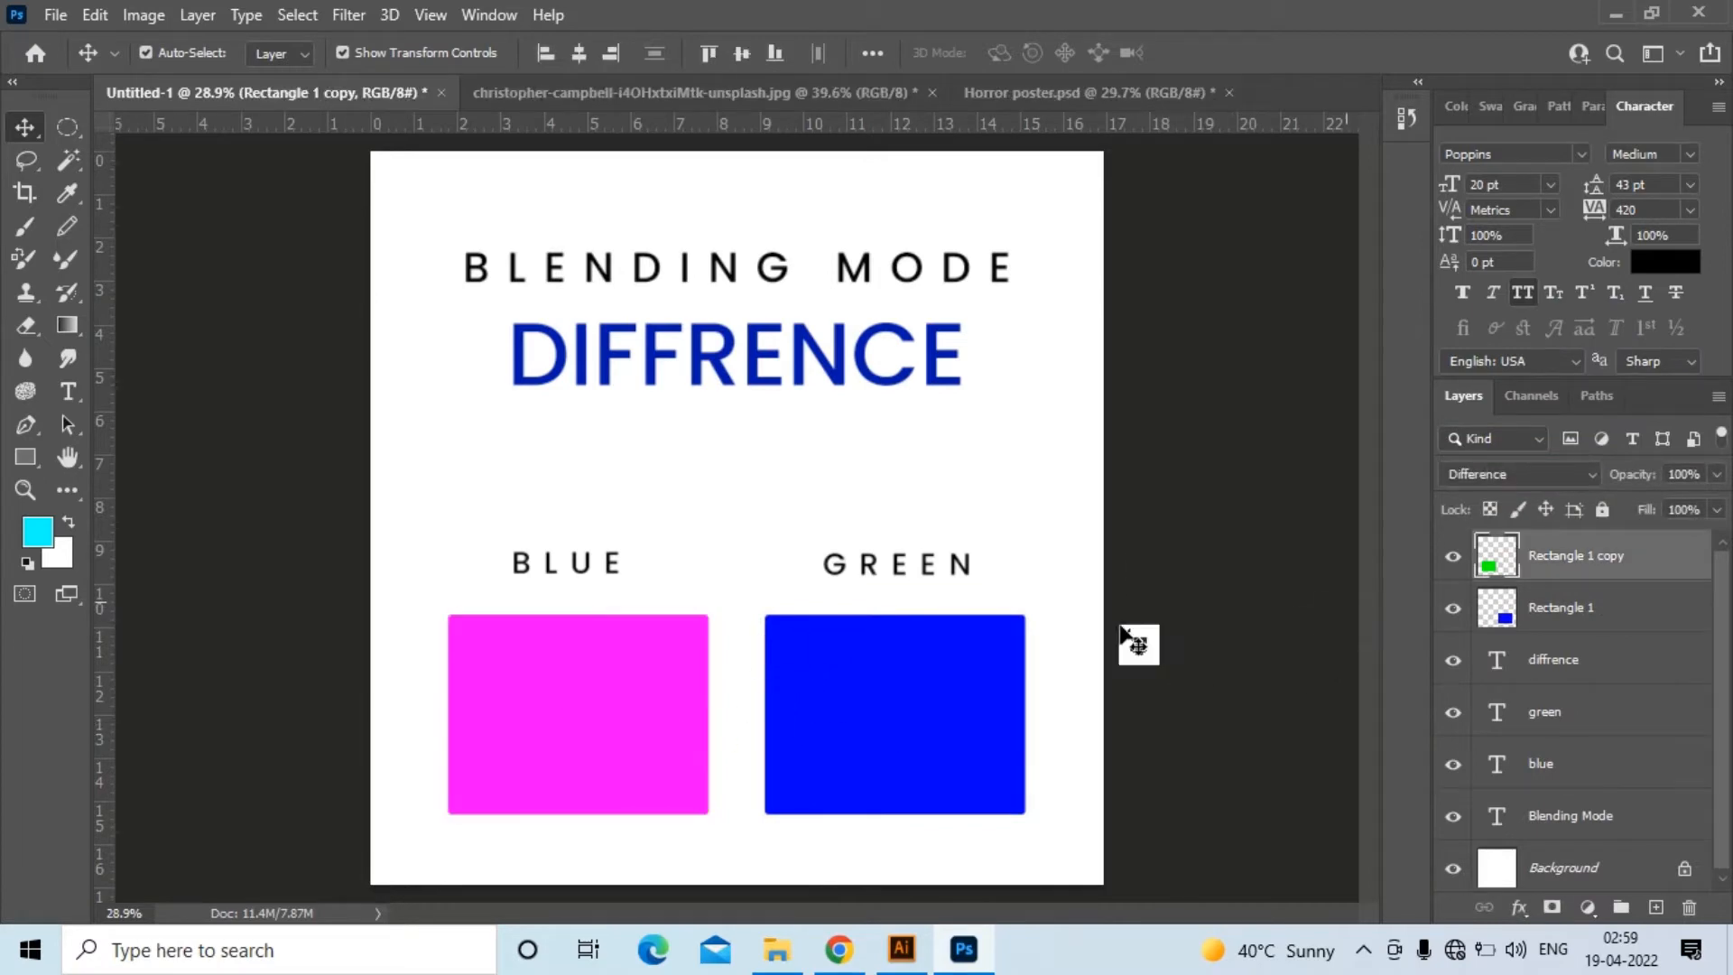
click(644, 728)
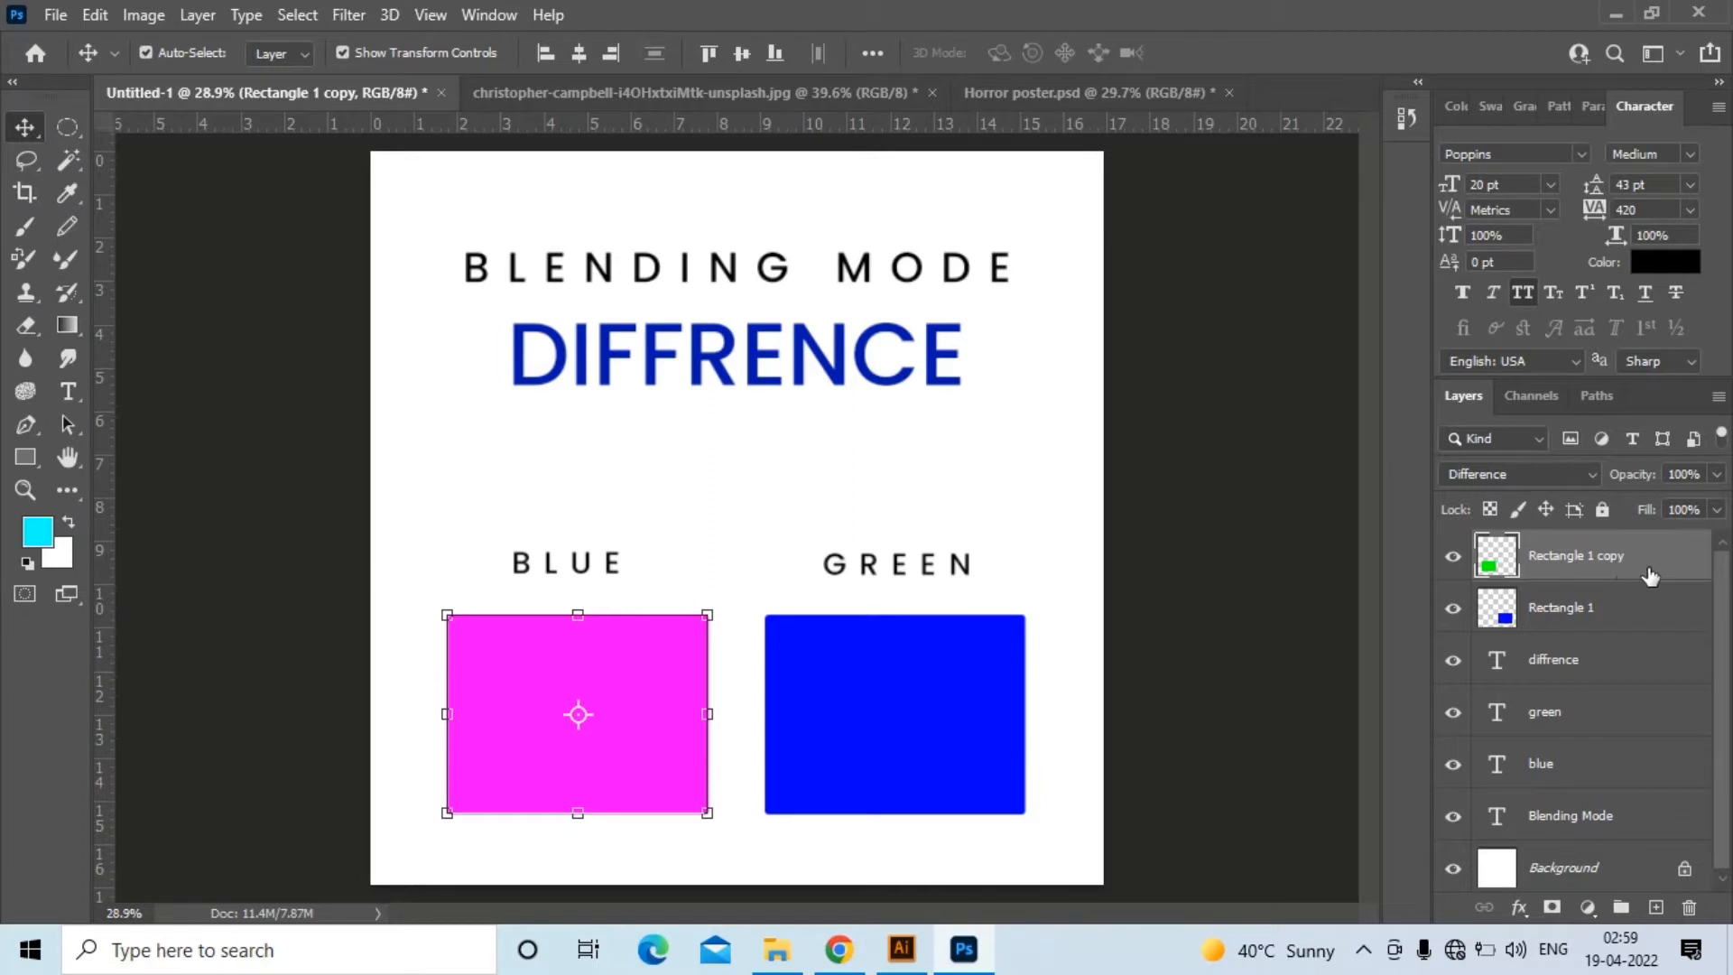
click(1456, 560)
click(1460, 564)
key(Delete)
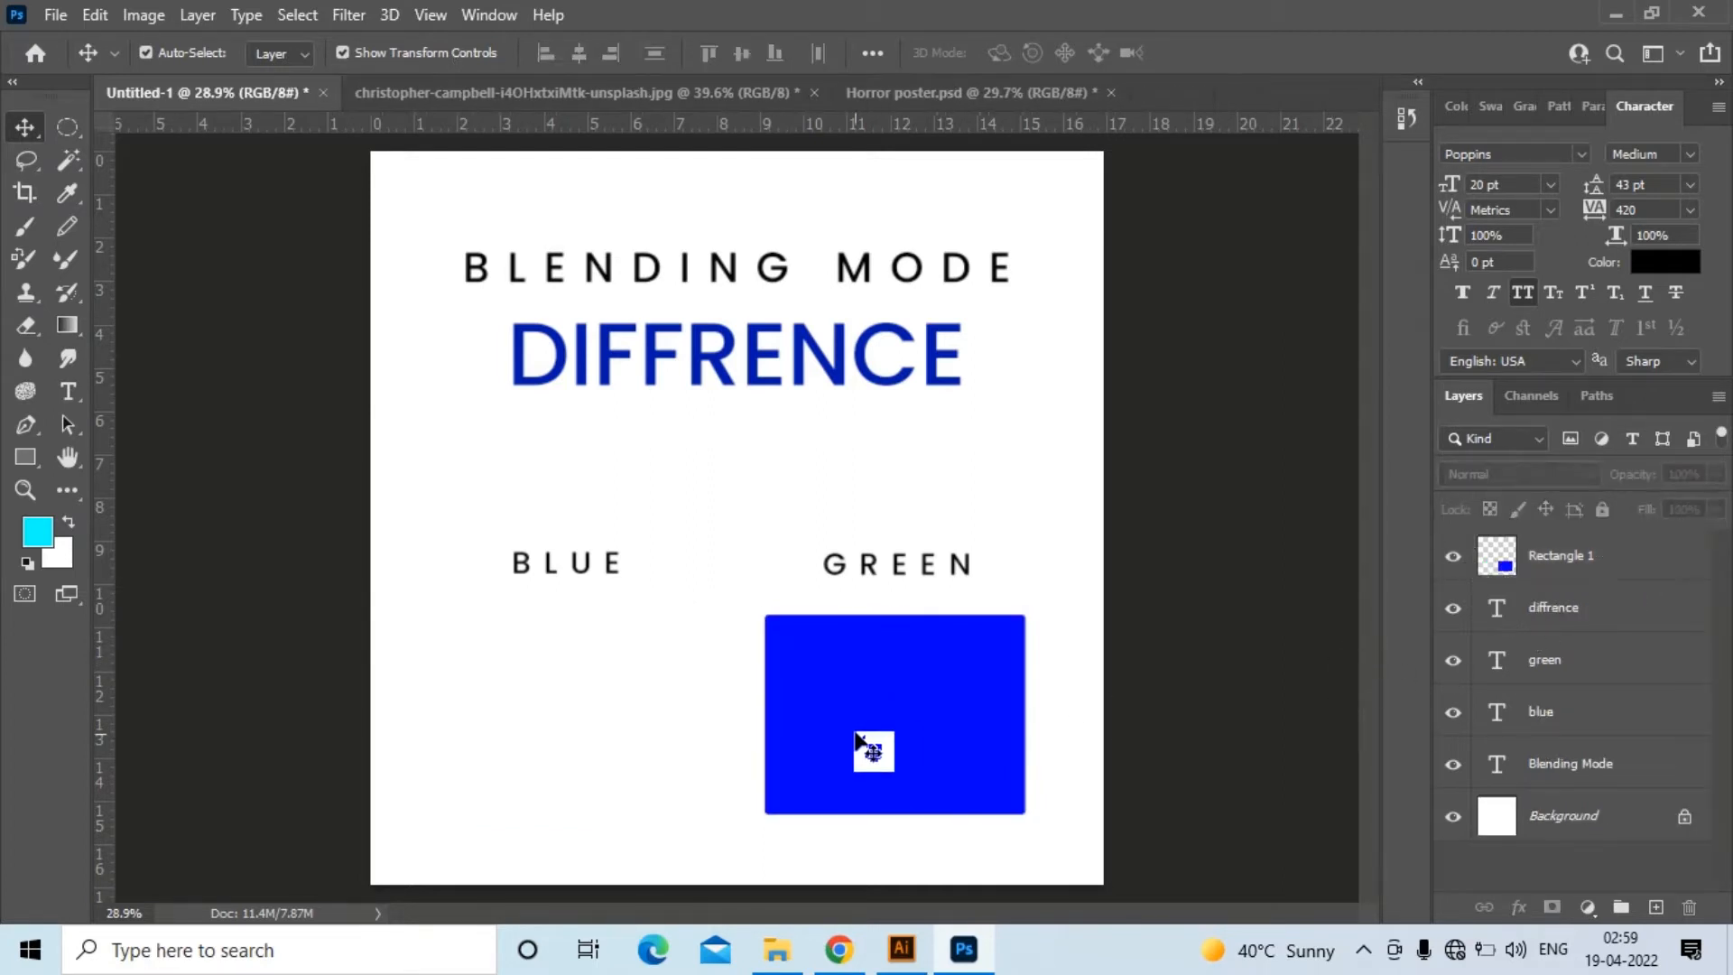
Duplicate the blue rectangle into the empty space beneath the BLUE label and load the copy's outline as a selection
drag(957, 734, 635, 736)
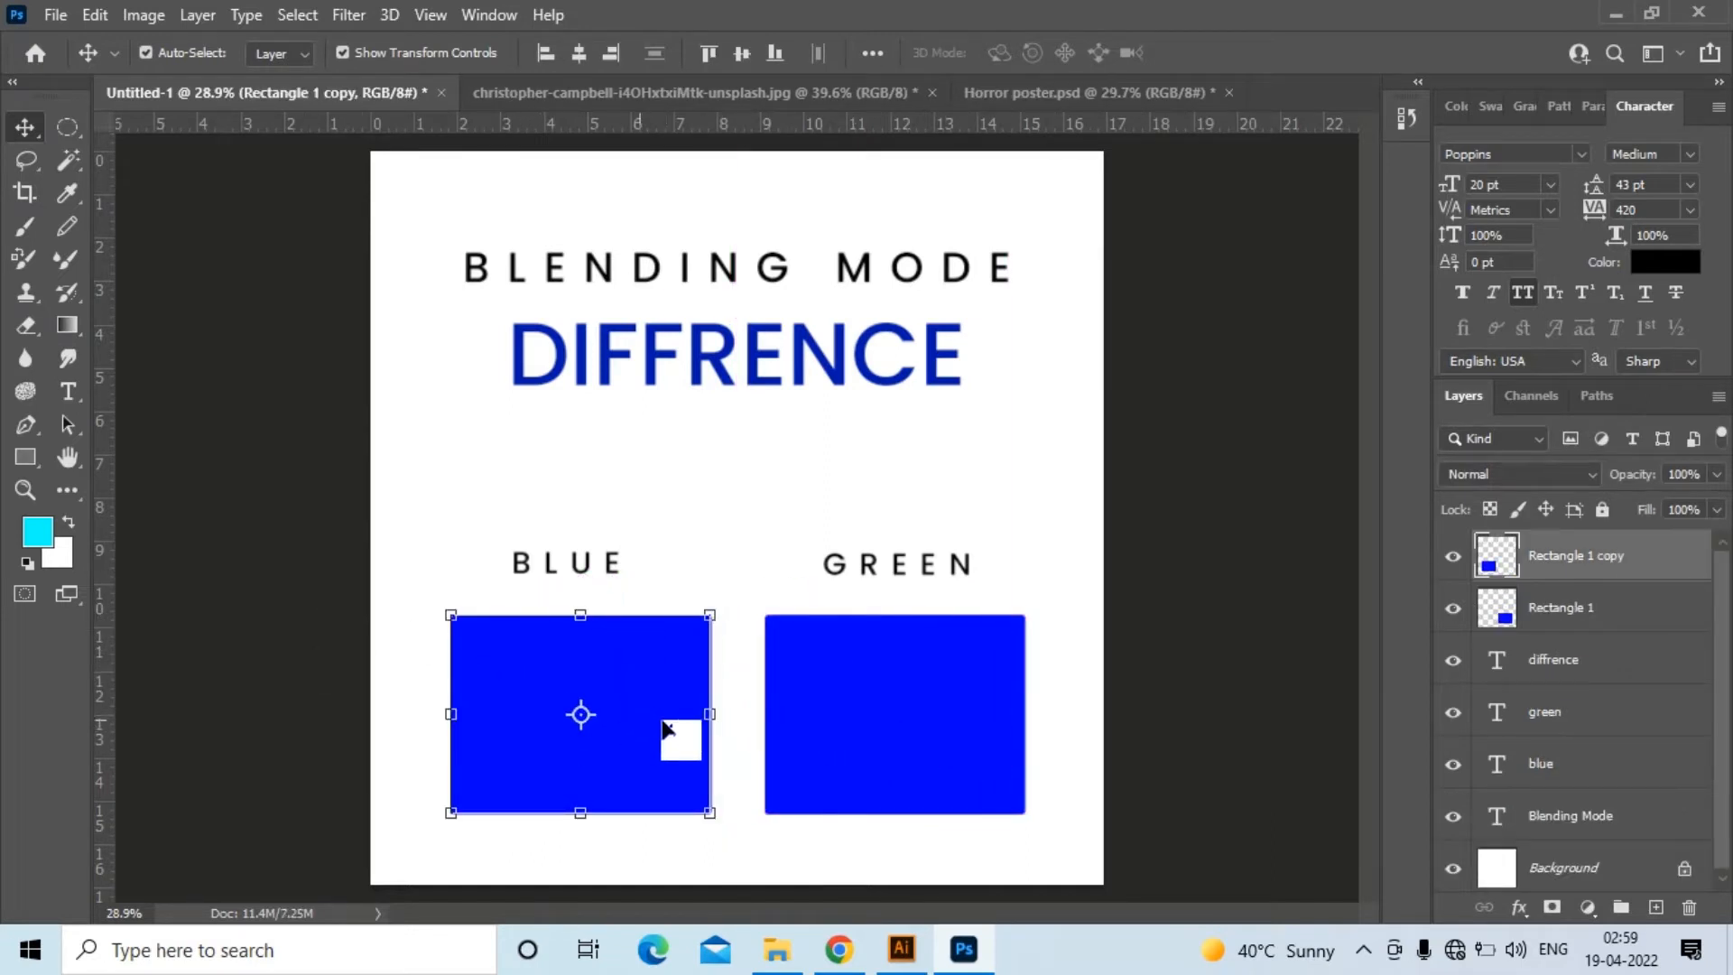
key(ctrl)
ctrl+click(1493, 570)
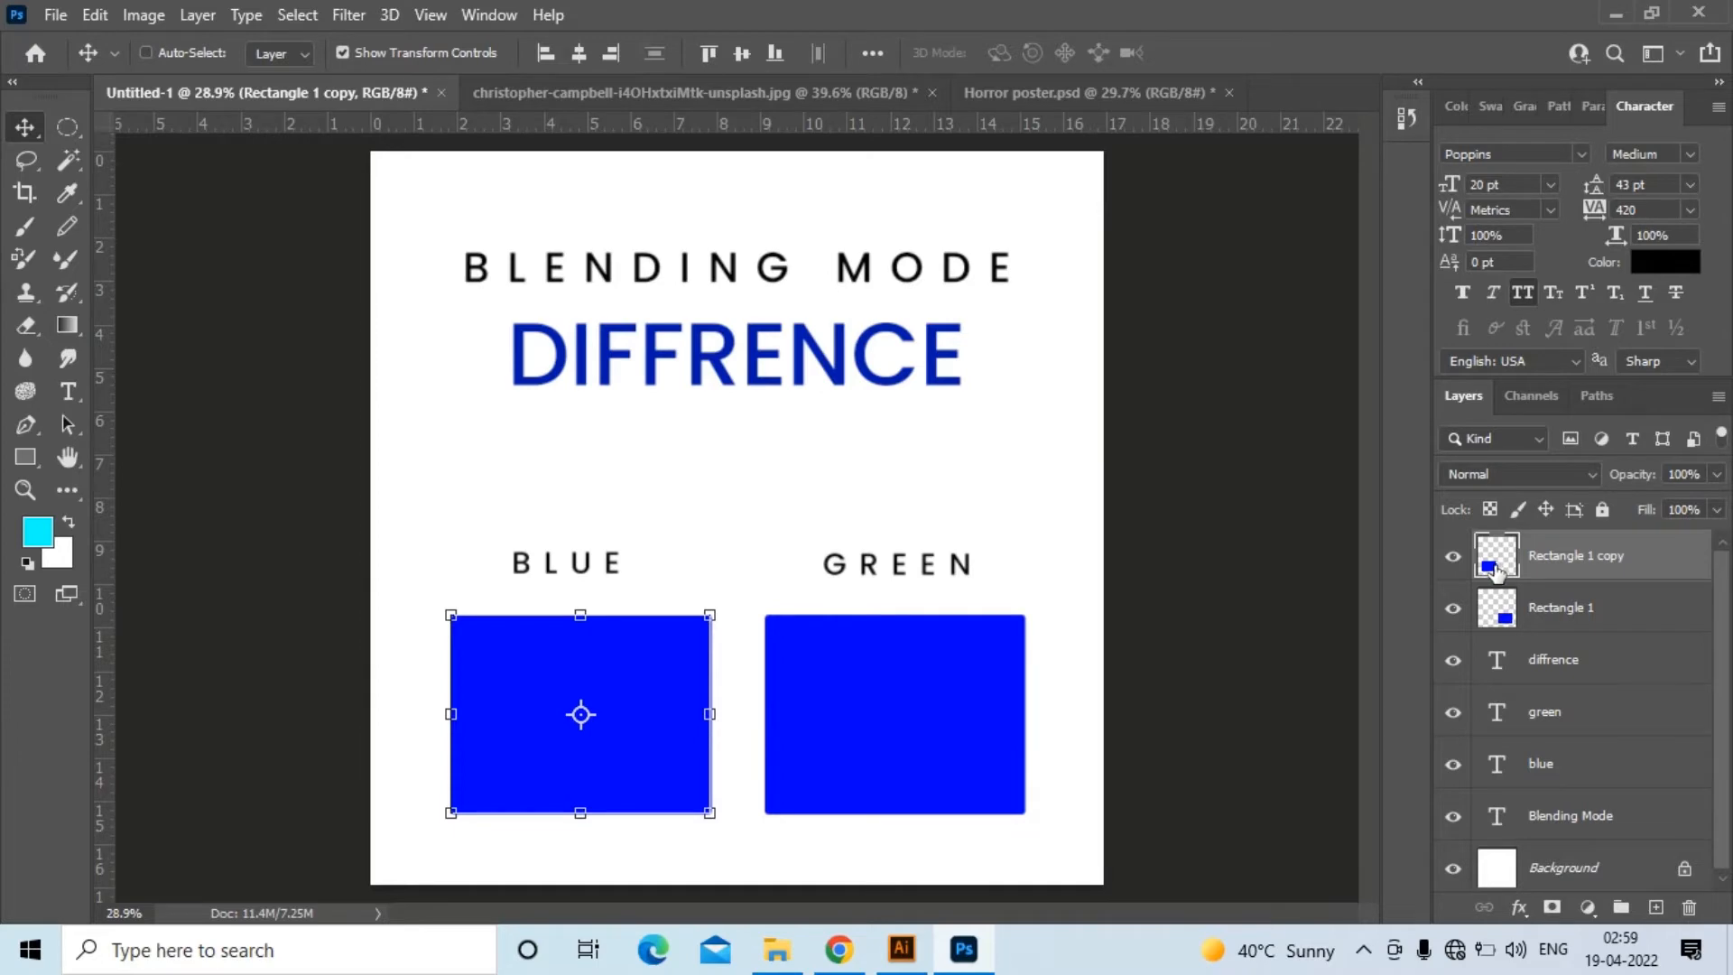
double_click(1482, 577)
click(1670, 300)
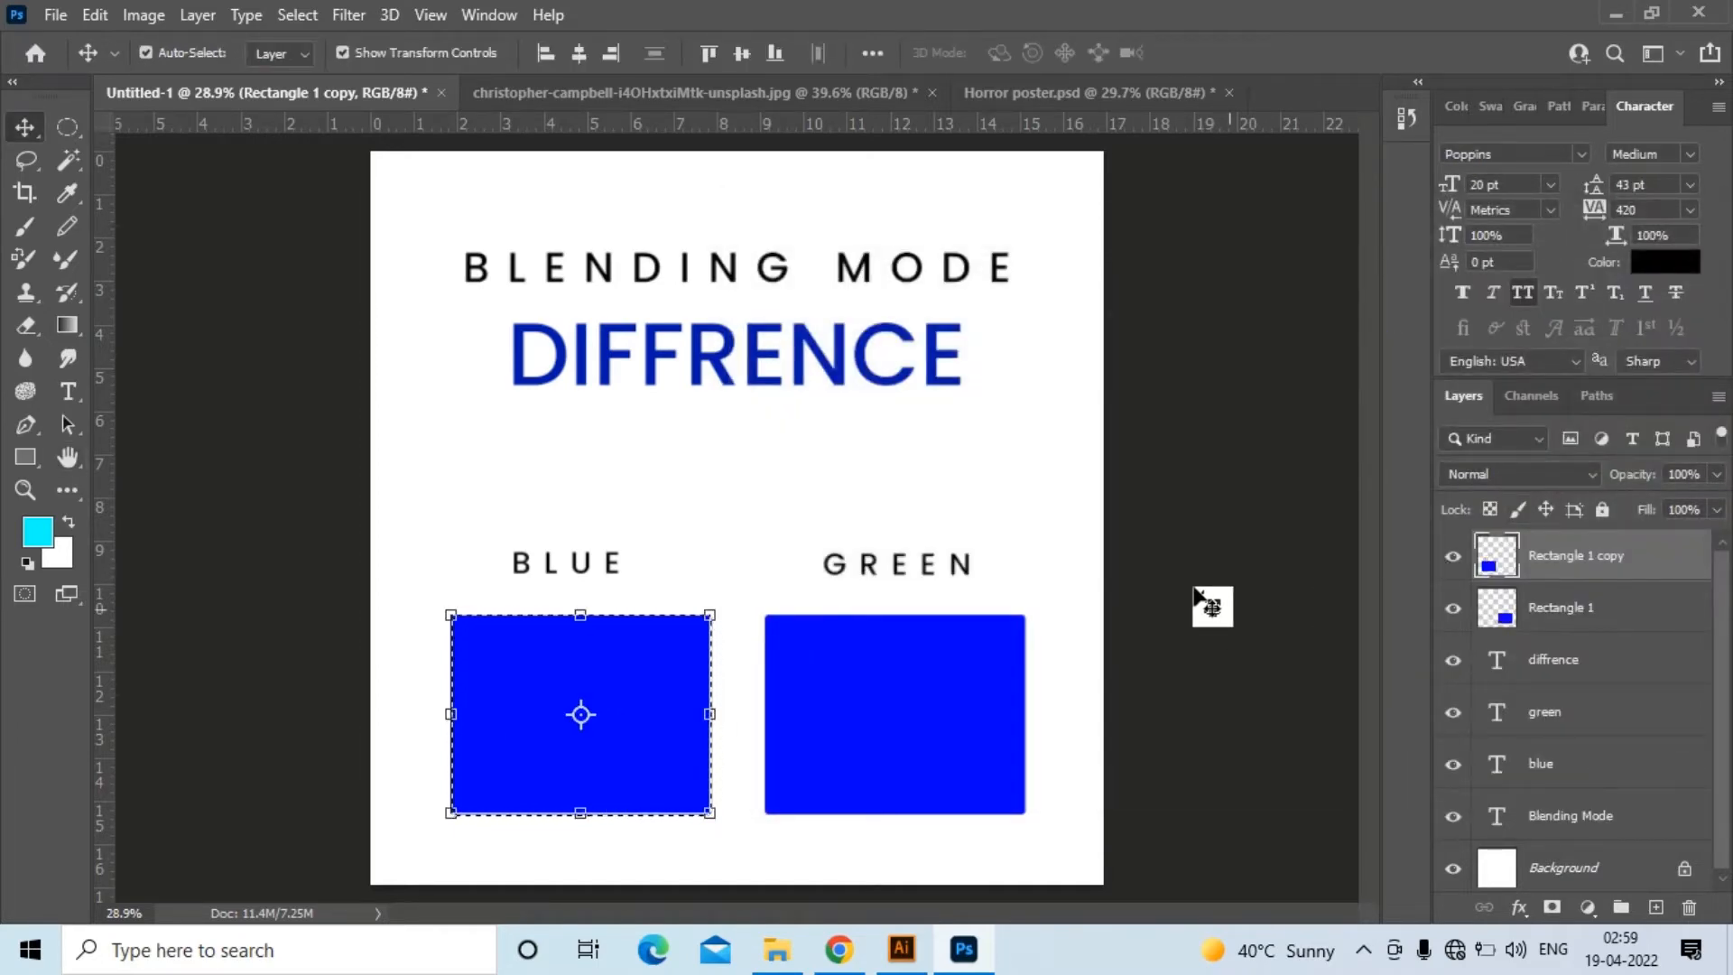
Set the foreground color to pure red with RGB values 255, 0, 0
click(37, 532)
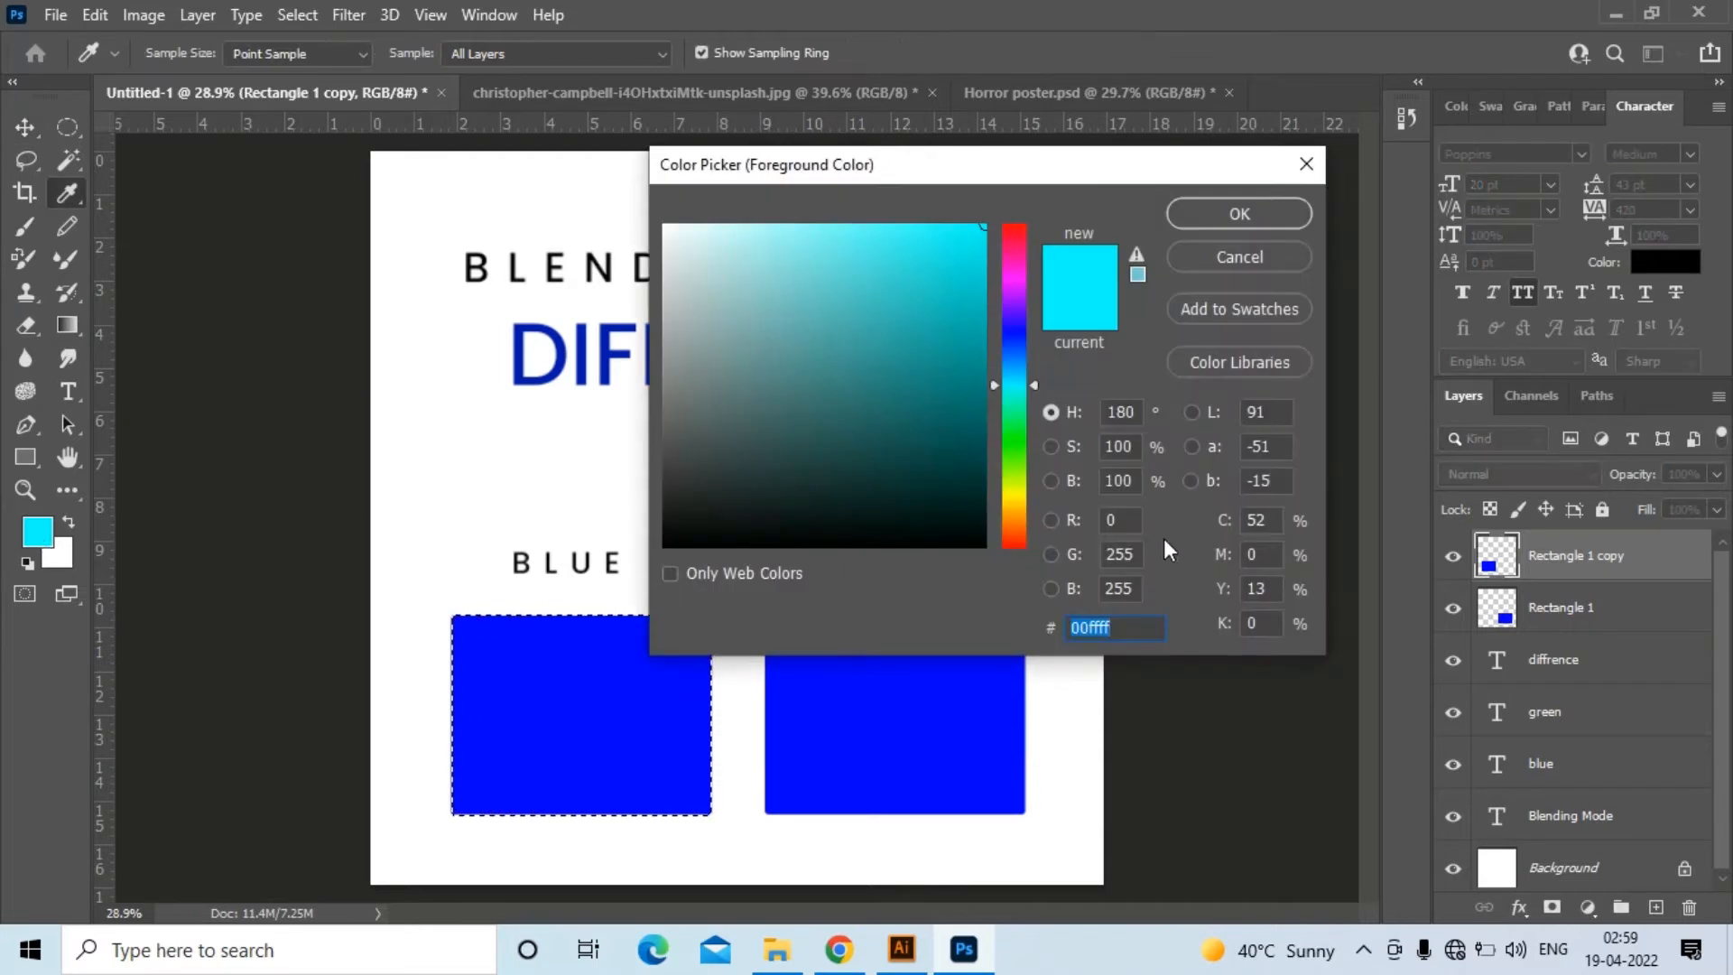
click(1128, 520)
text(255)
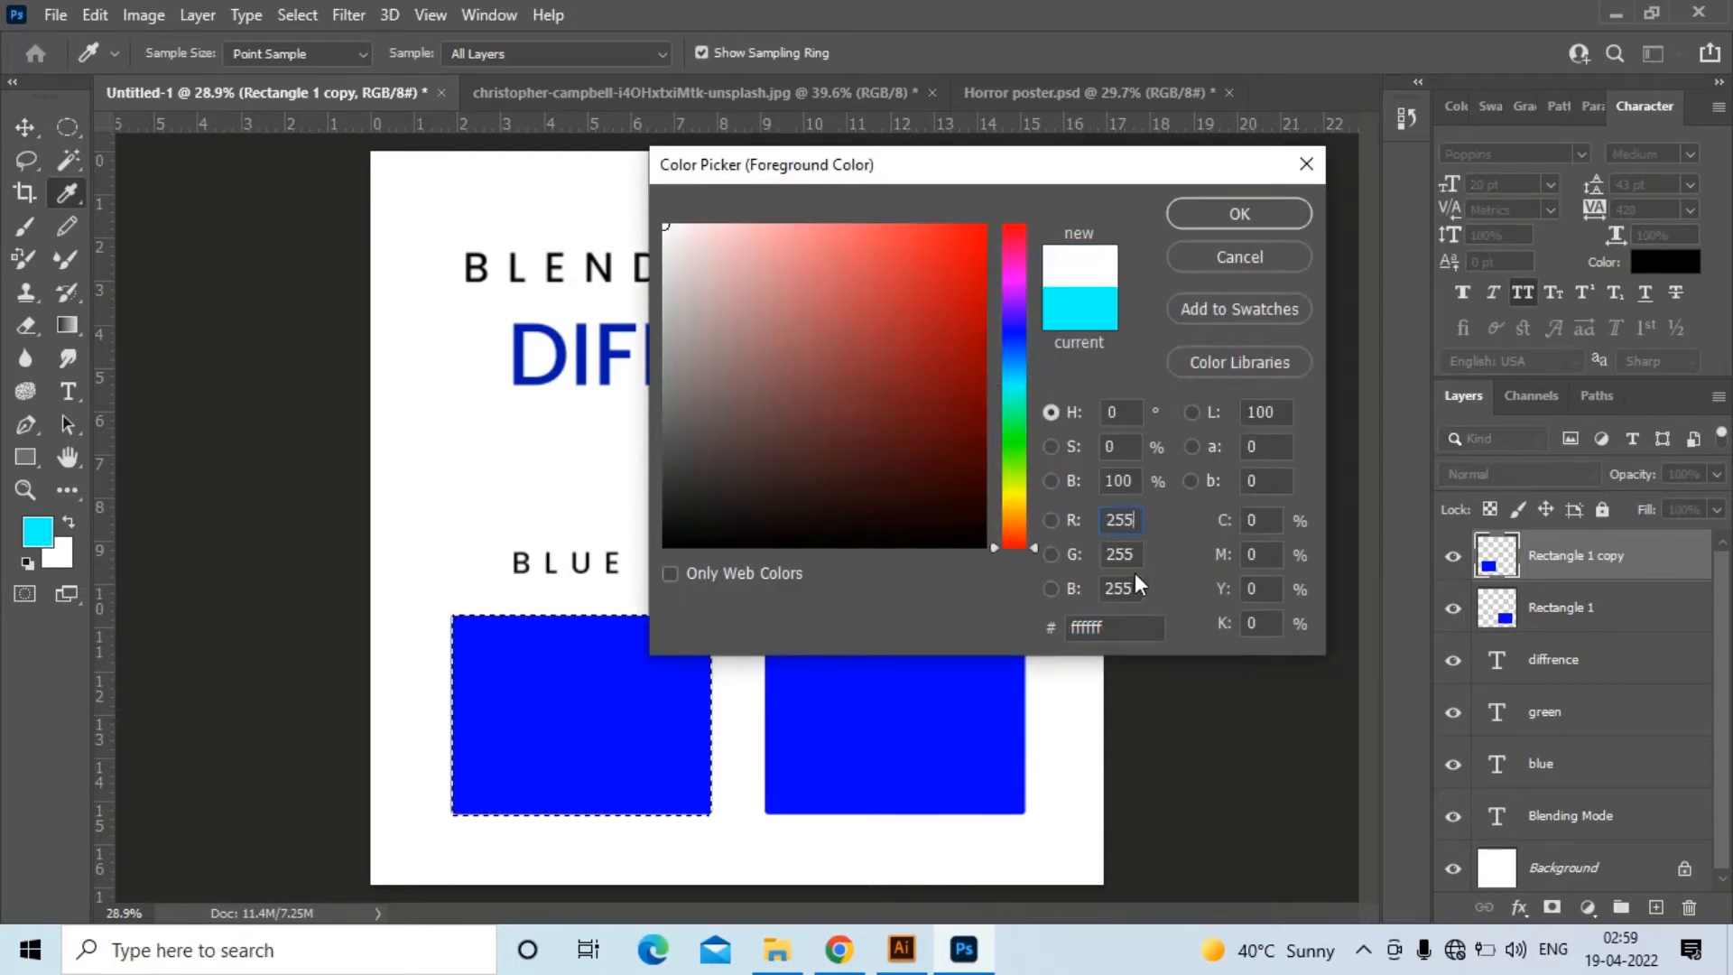
key(Tab)
text(0)
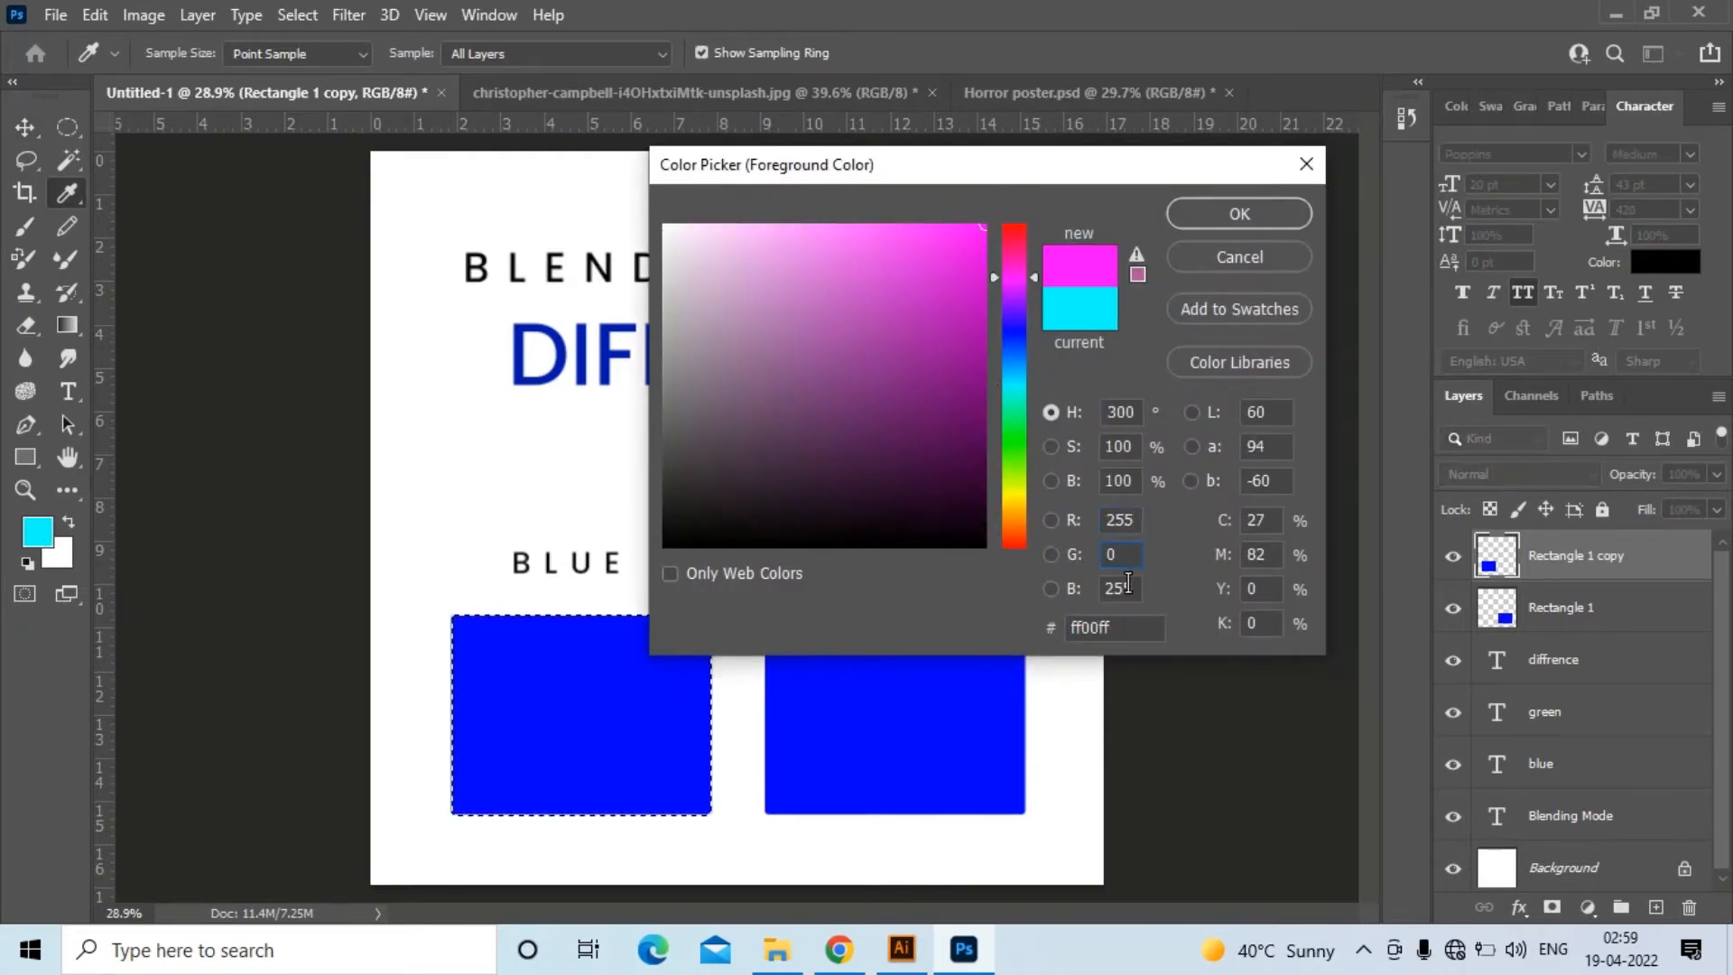
key(Tab)
text(0)
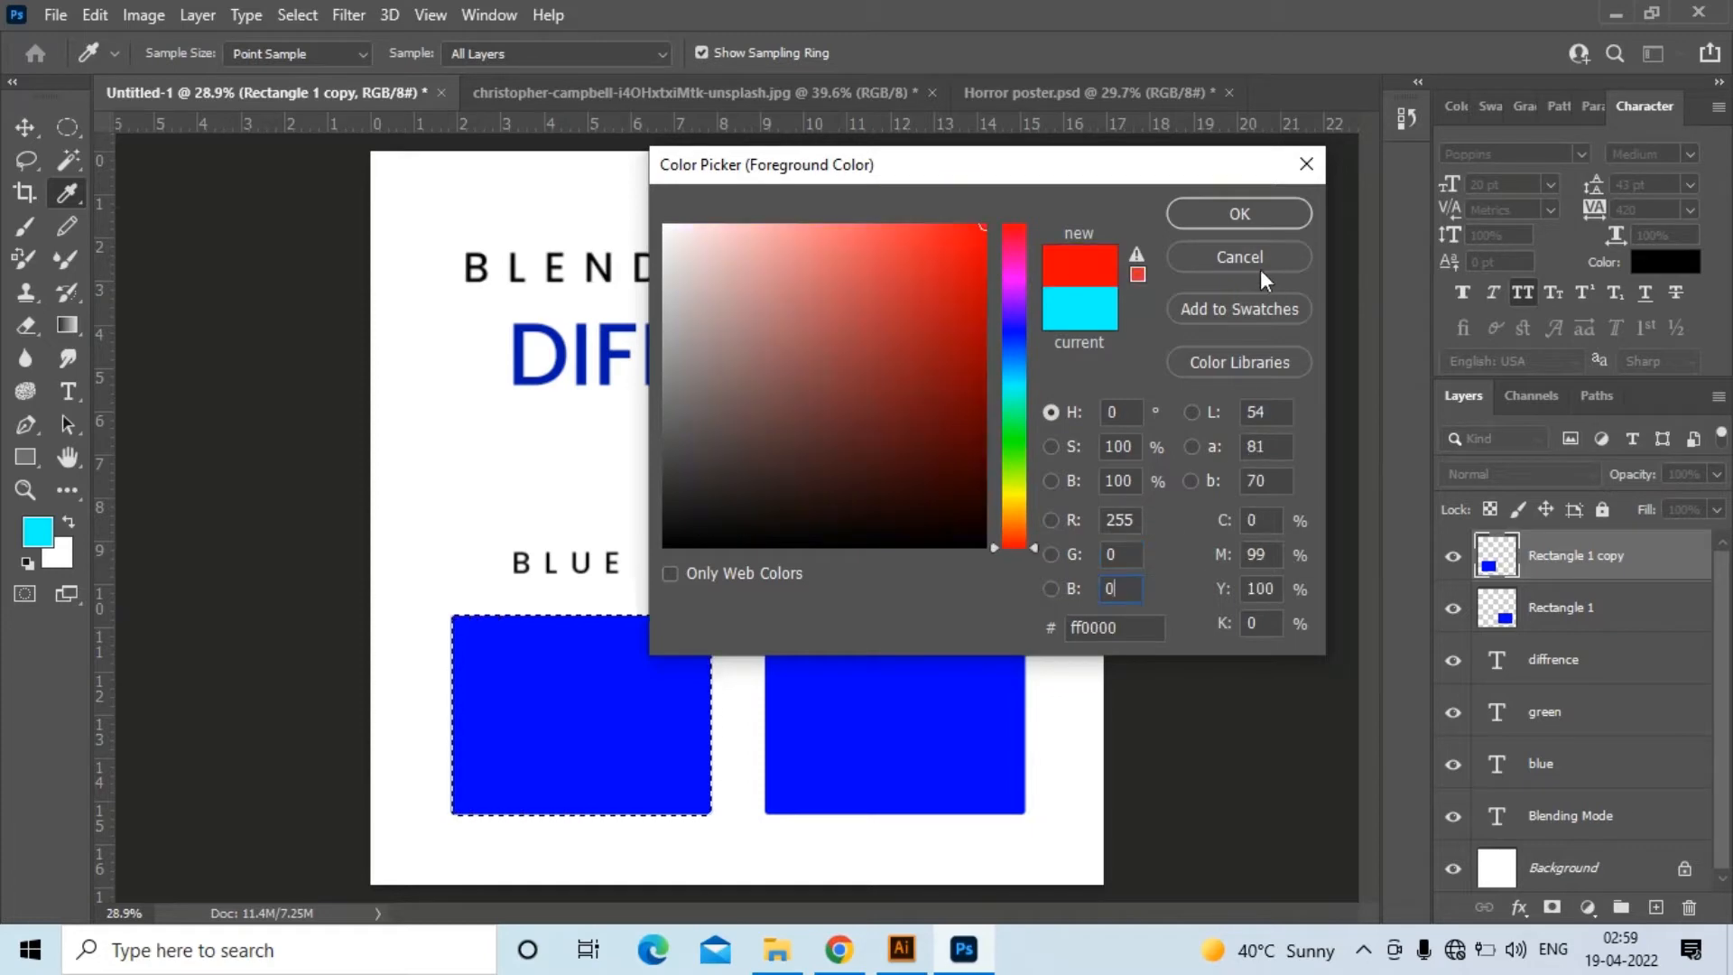
click(1239, 214)
click(1252, 500)
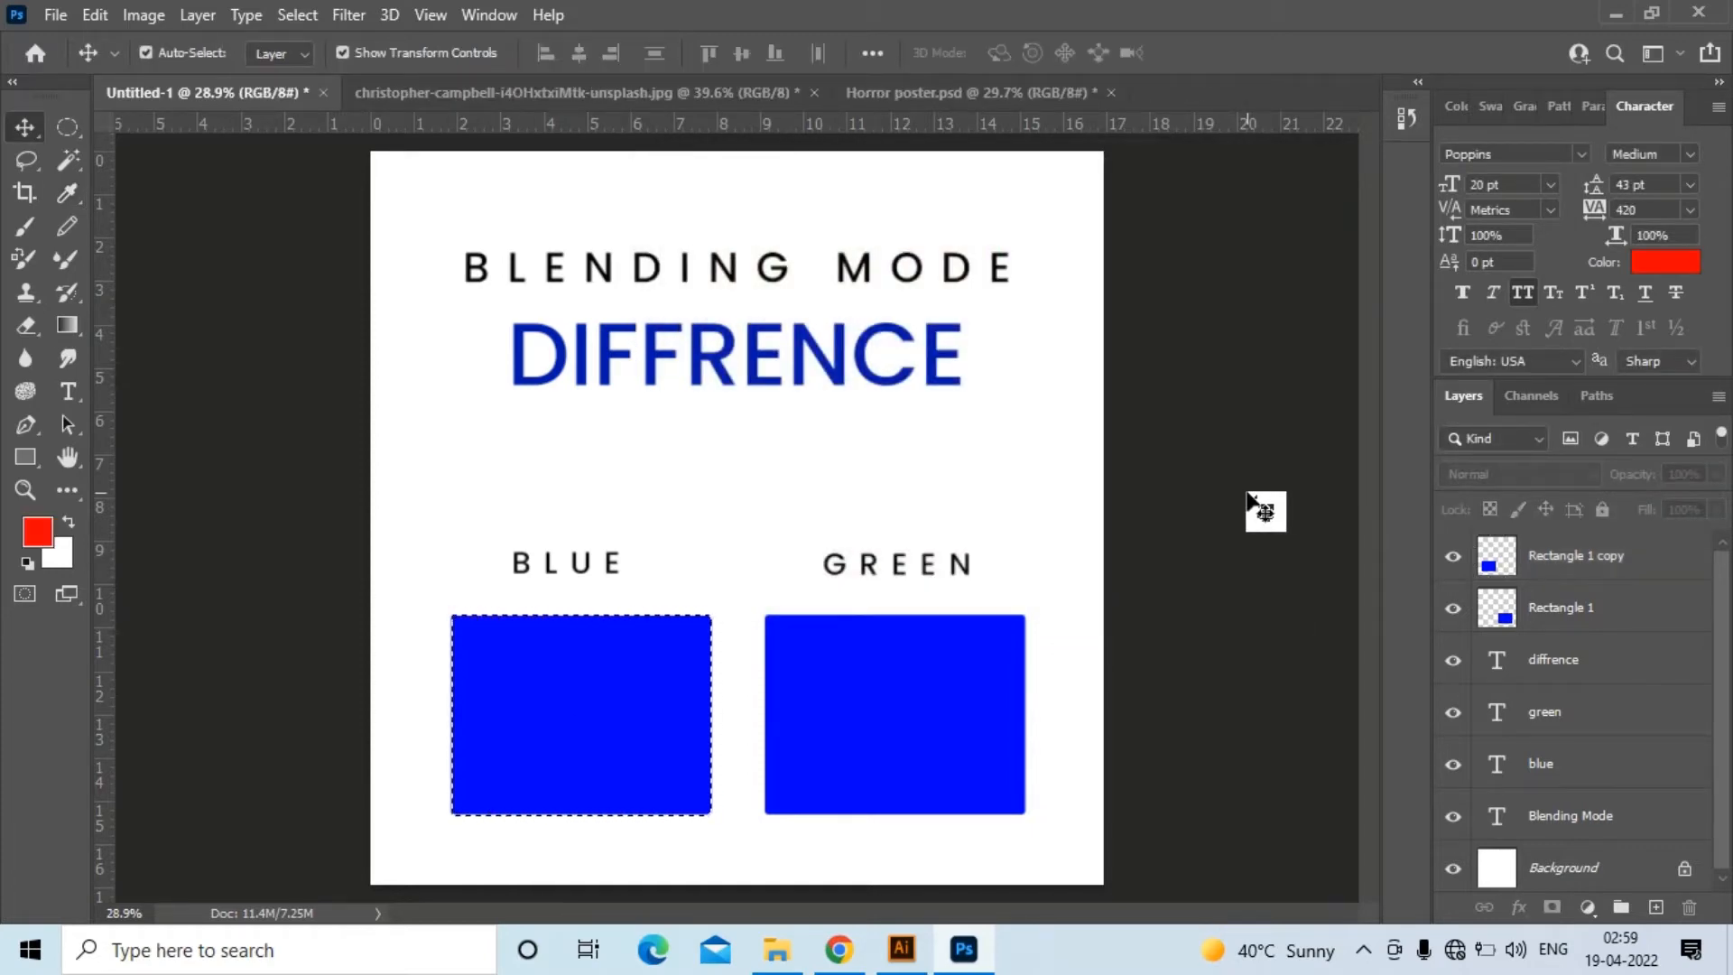
Fill the selected rectangle copy with the red foreground color and clear the selection
click(1598, 555)
key(alt+BackSpace)
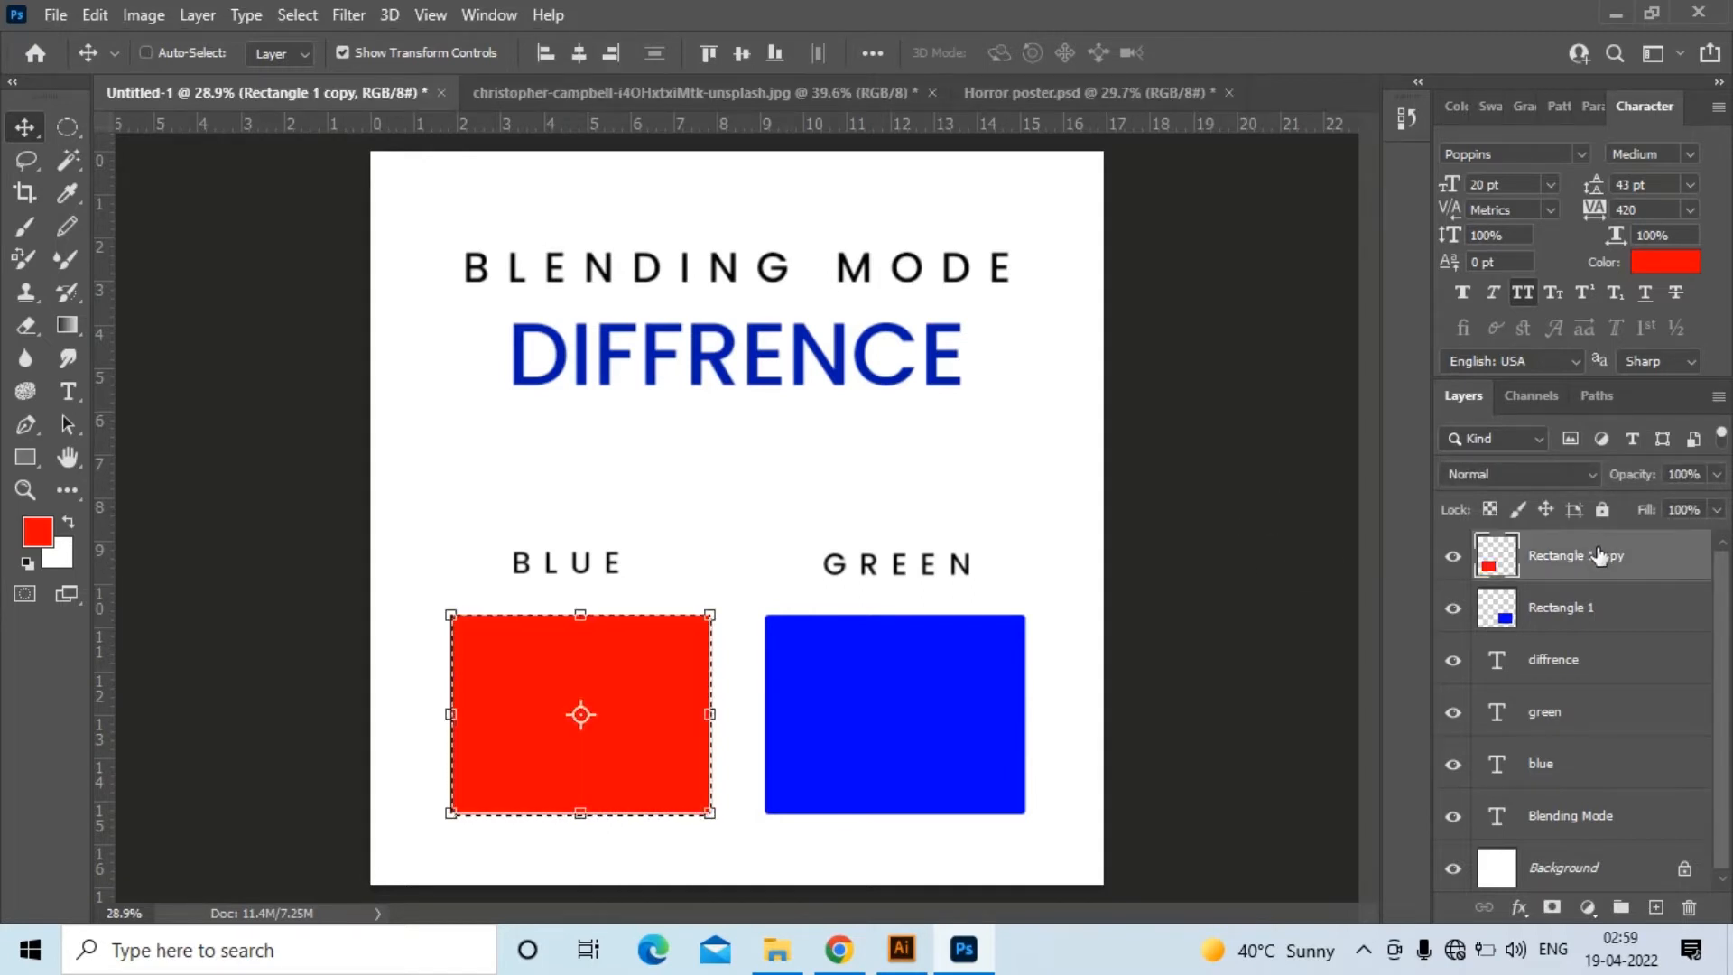
click(1192, 631)
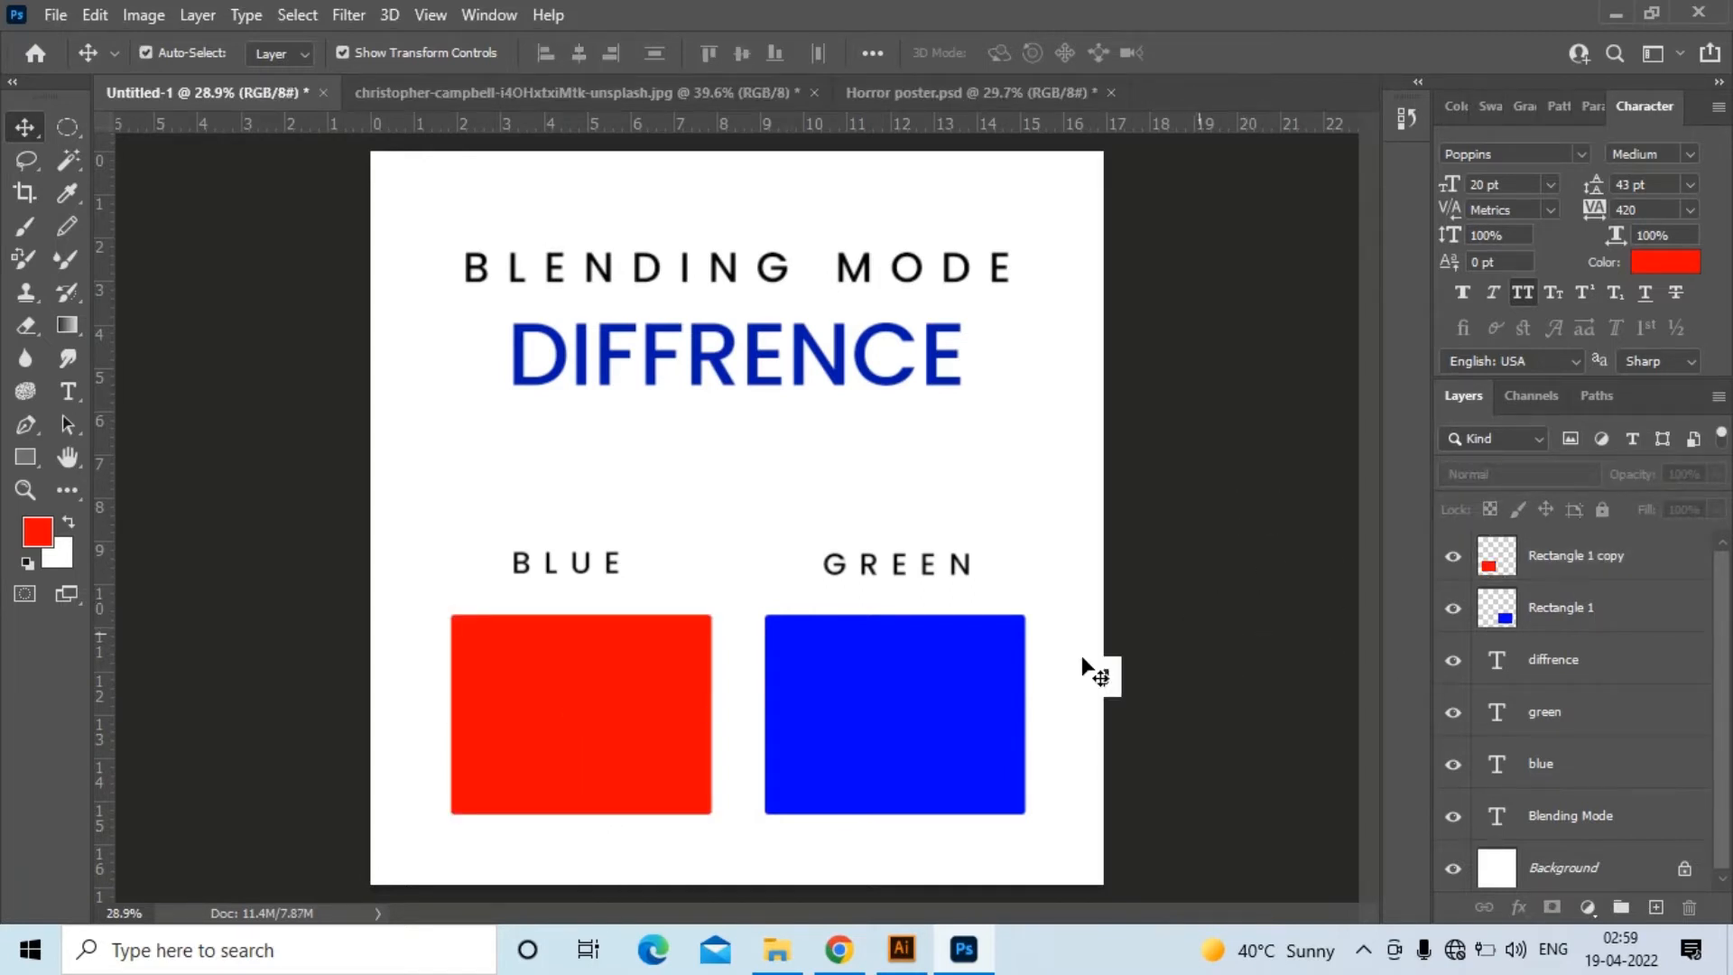
Change the text label above the red rectangle to RED
click(65, 394)
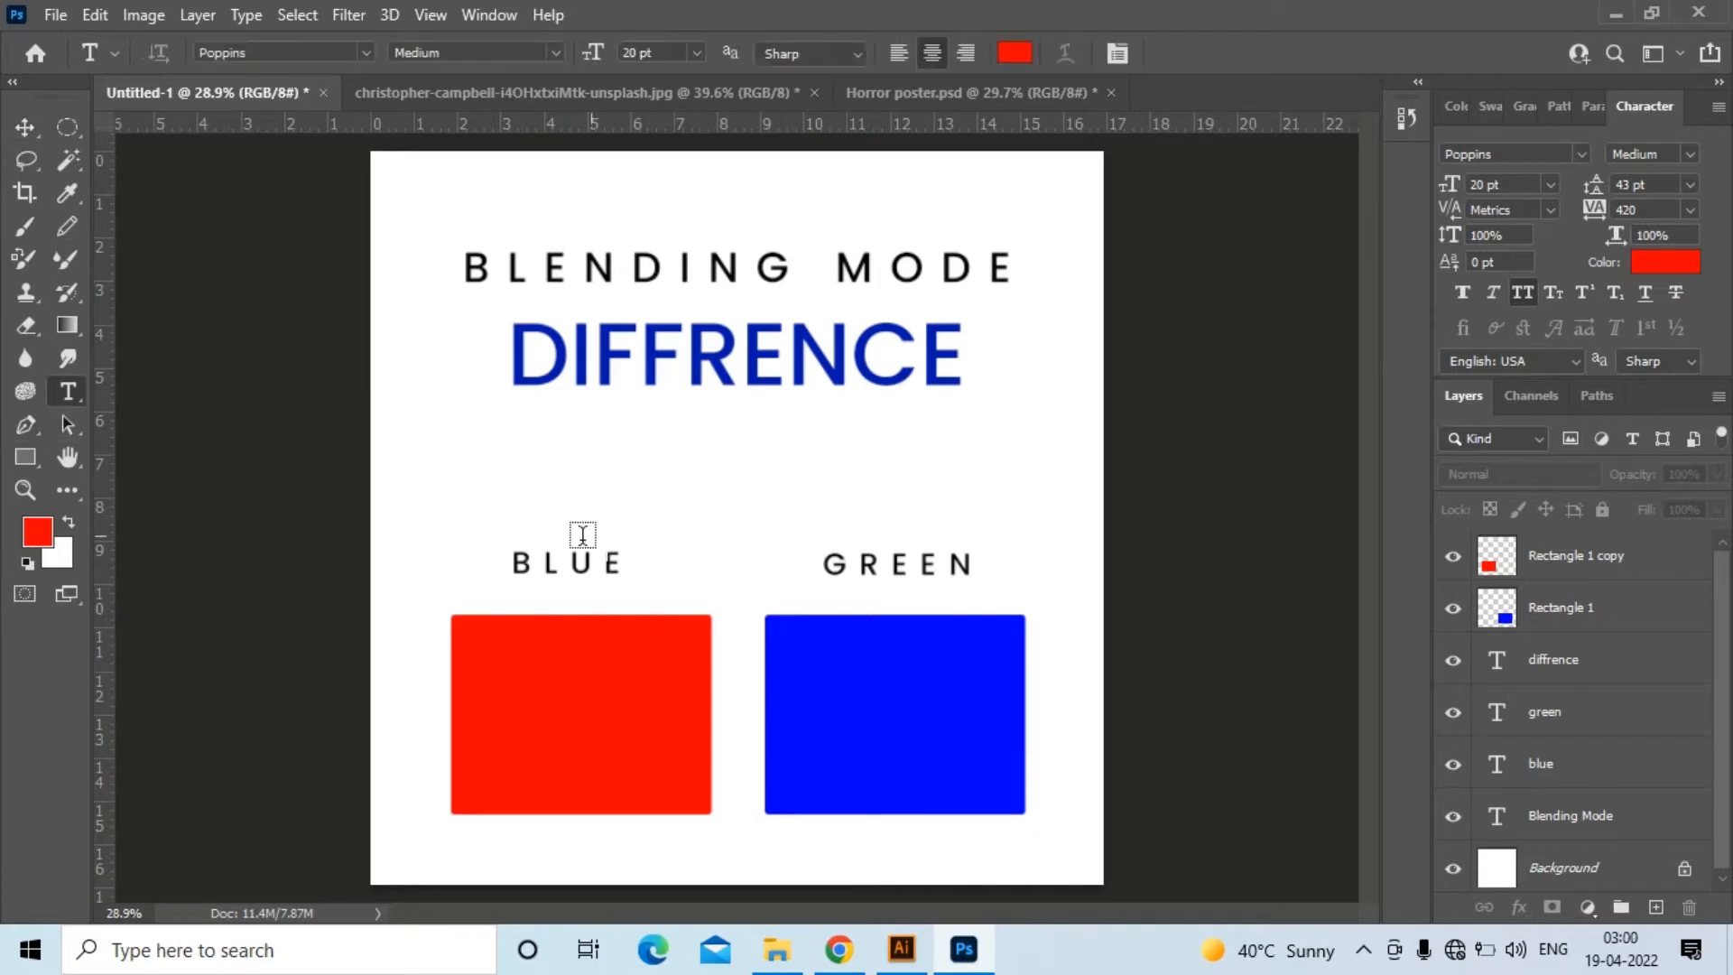
click(571, 568)
double_click(586, 568)
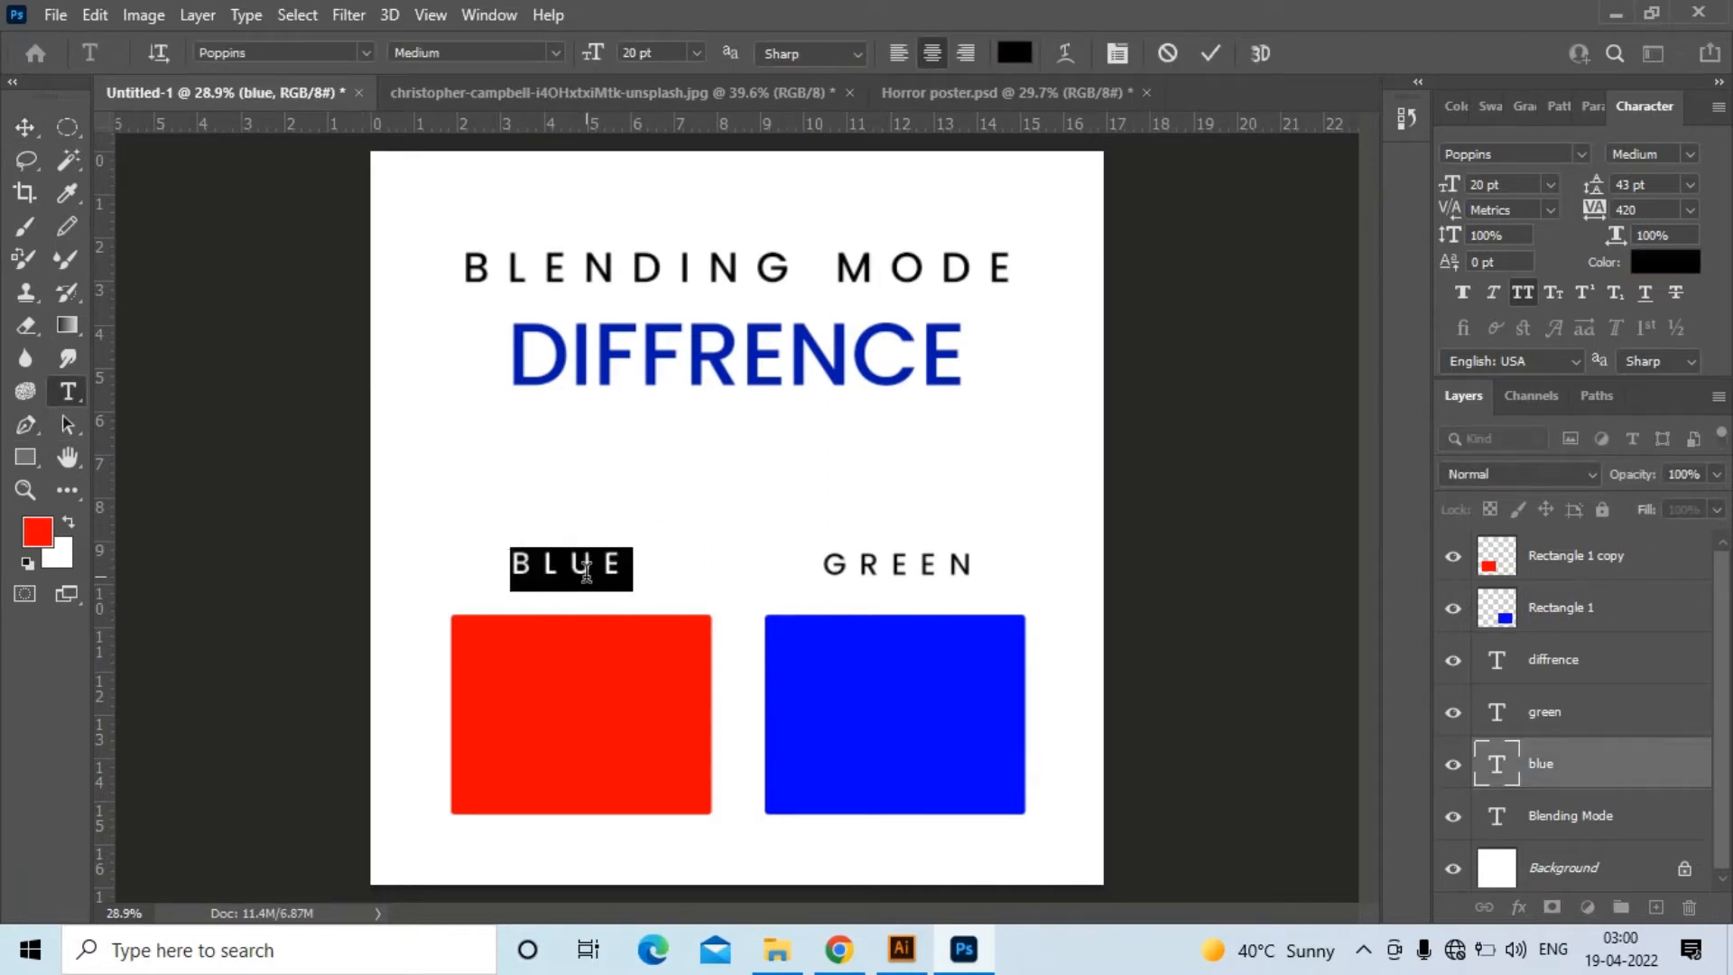
text(RED)
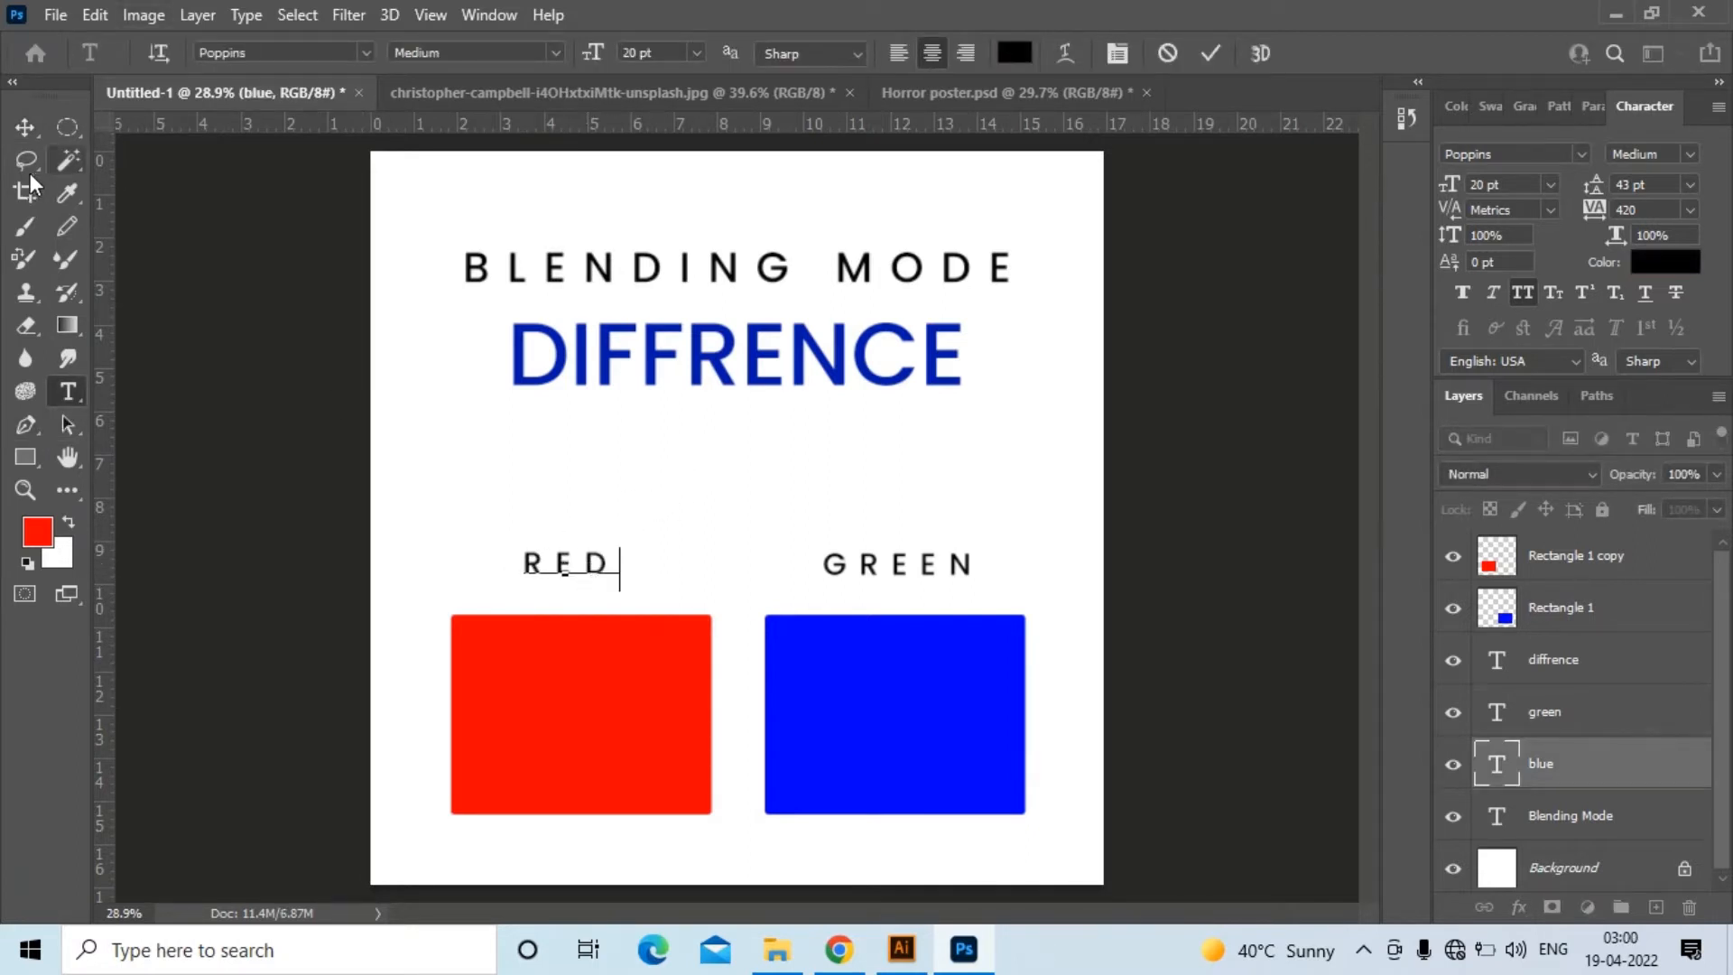
key(ctrl+Return)
Change the GREEN text label above the blue rectangle to BLUE
ctrl+click(907, 568)
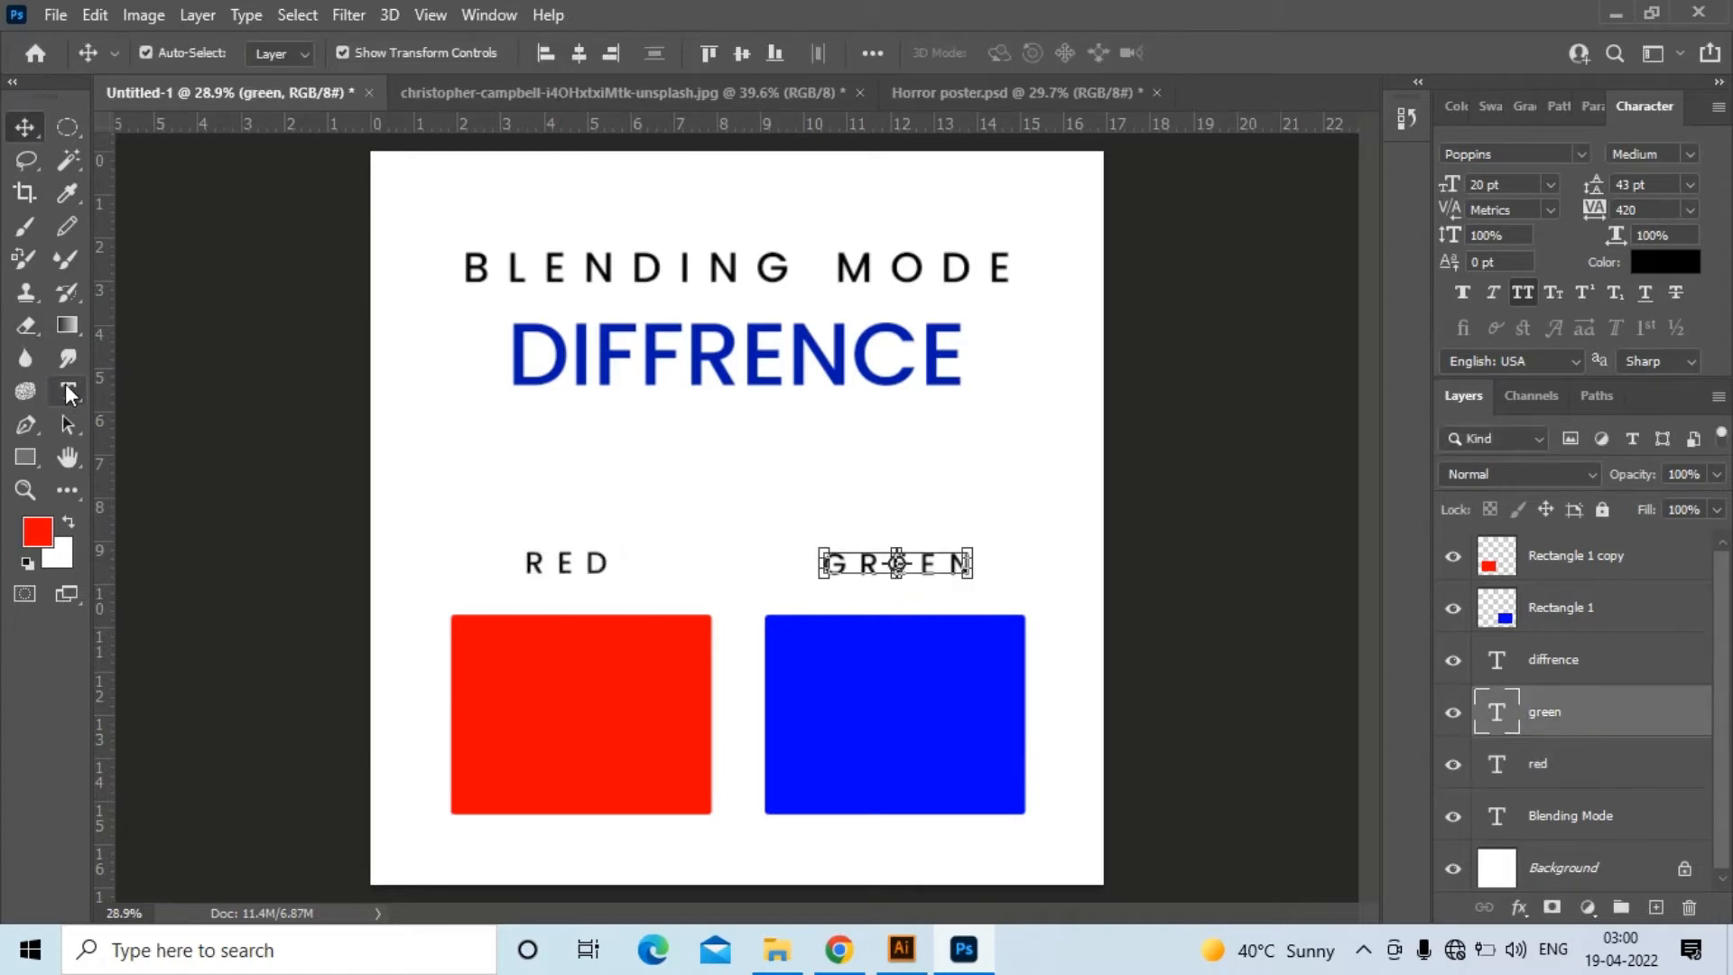
double_click(881, 568)
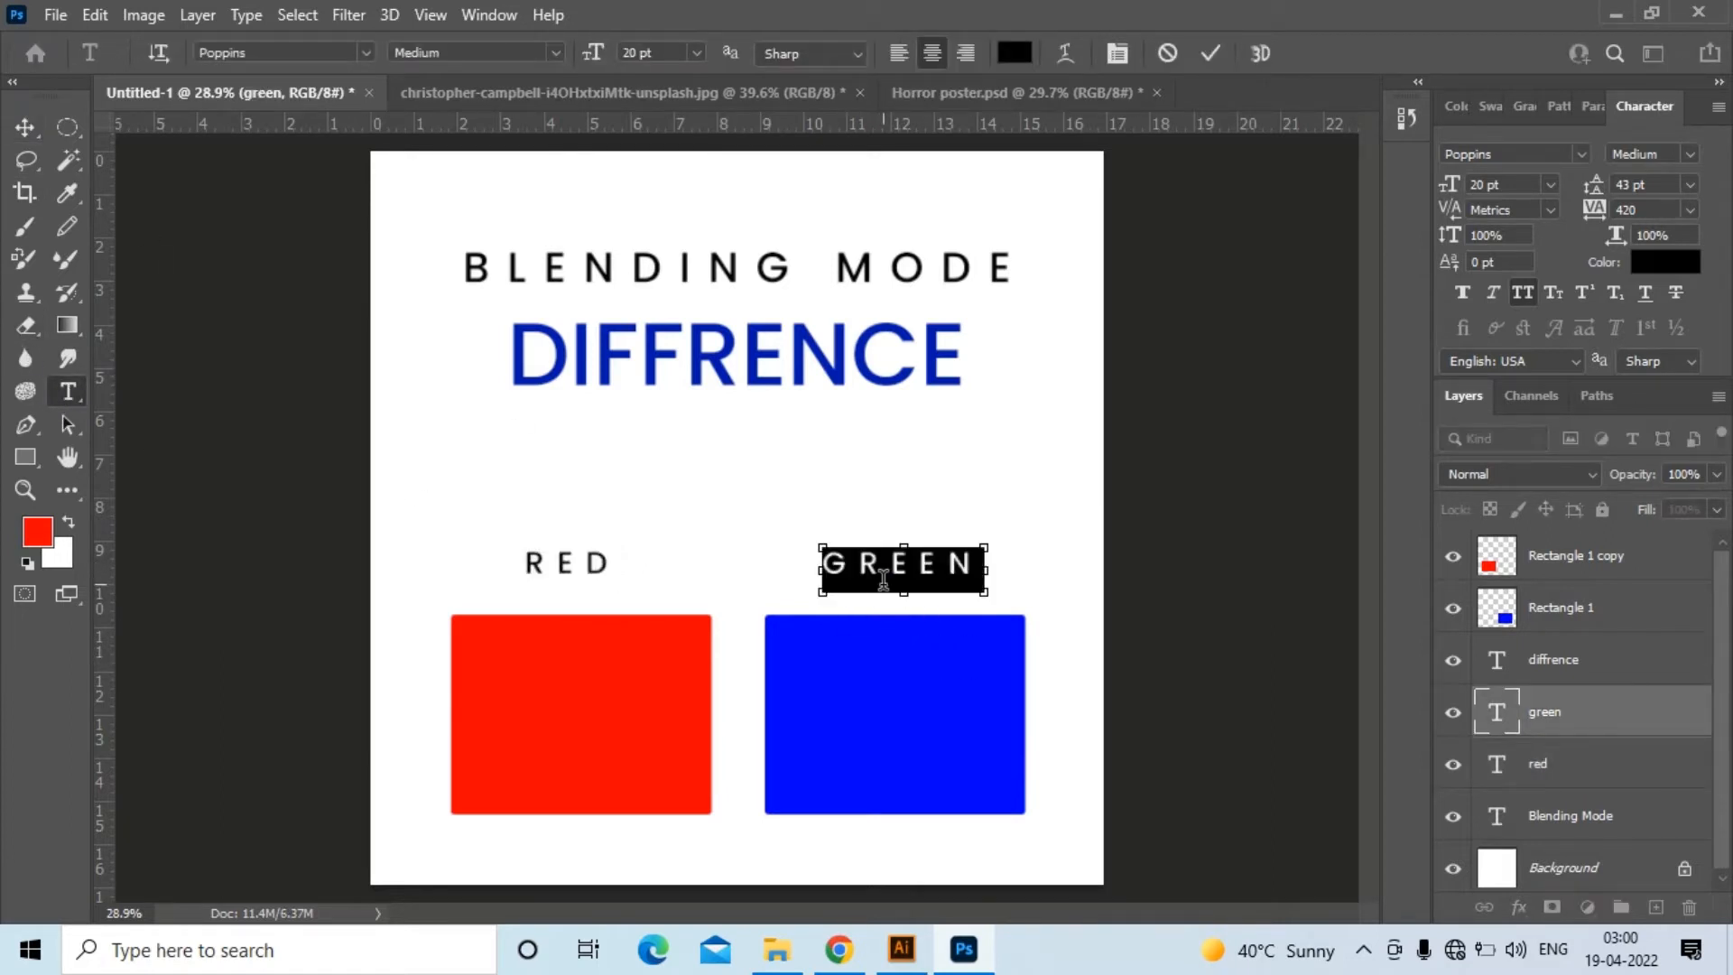
text(BLUE)
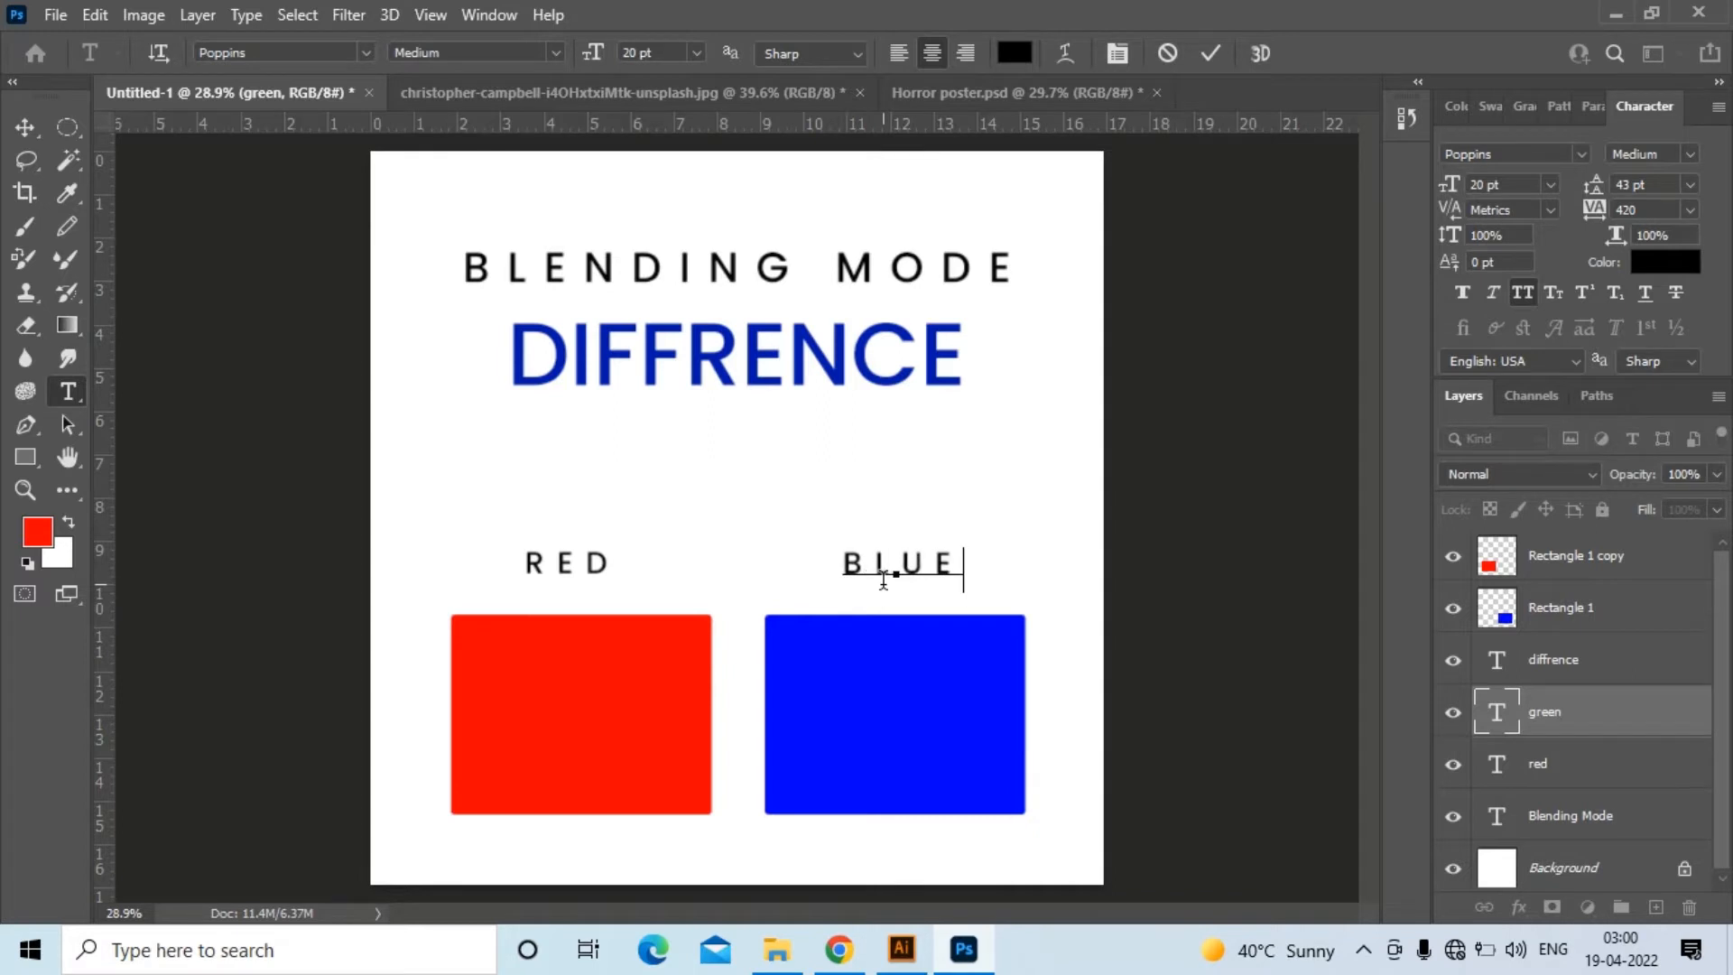
click(24, 127)
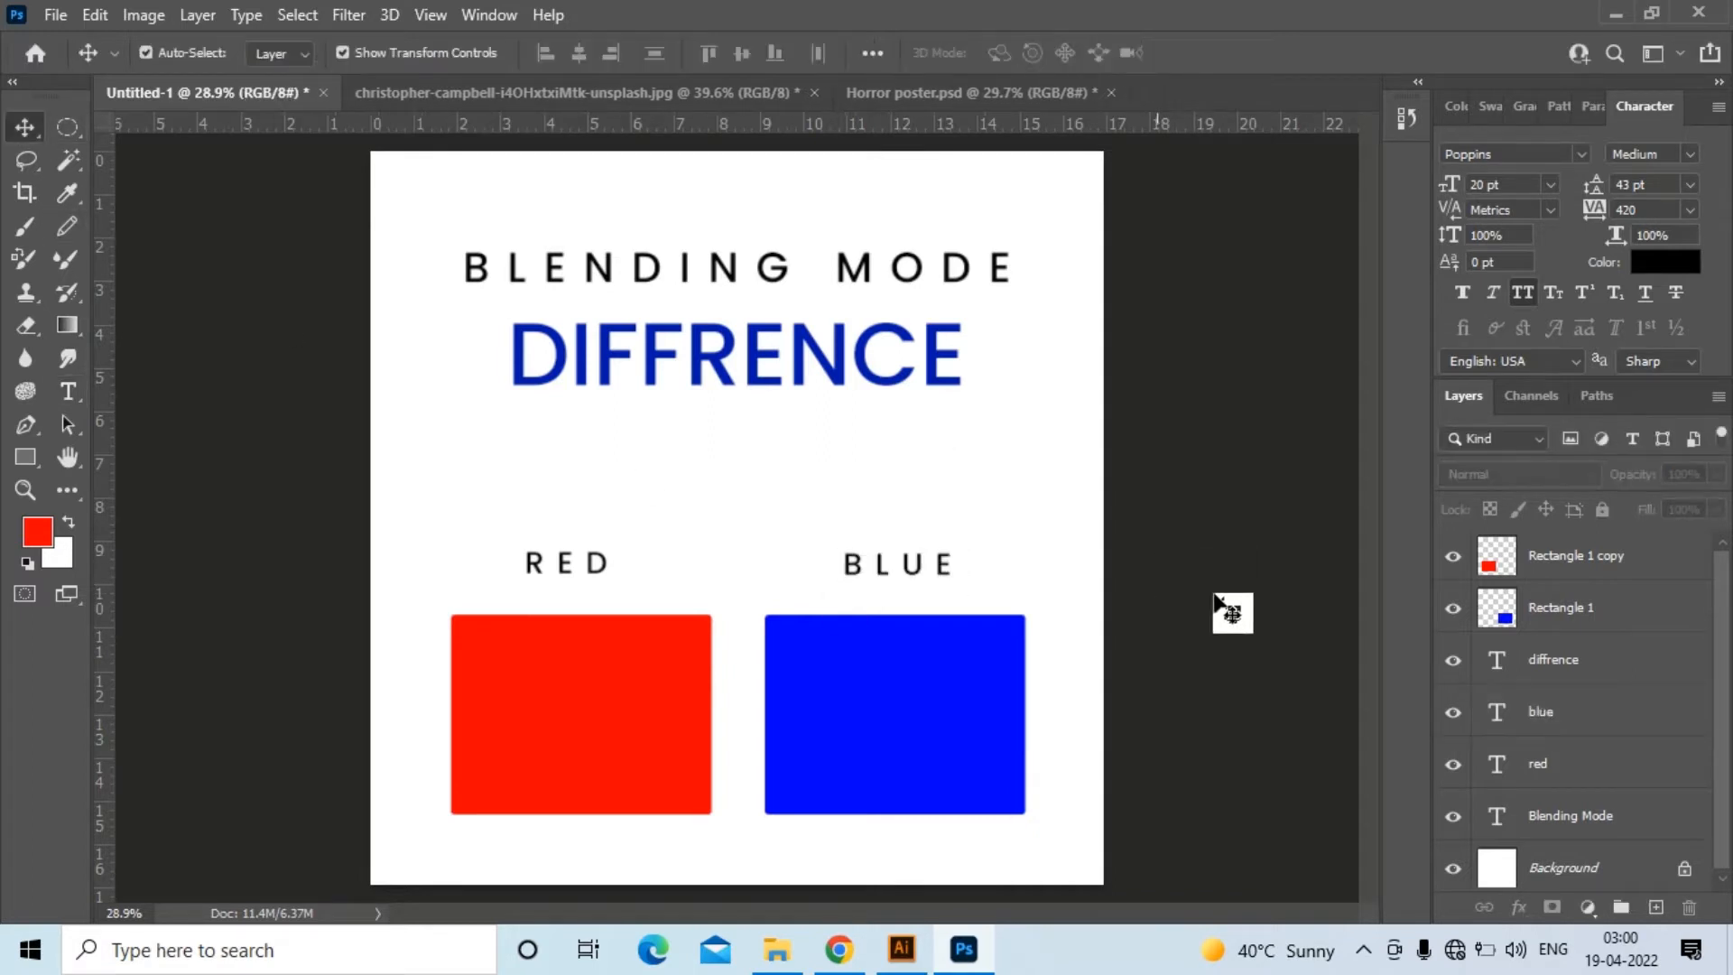
Move the red and blue rectangles toward each other so that the red one overlaps most of the blue one
click(689, 719)
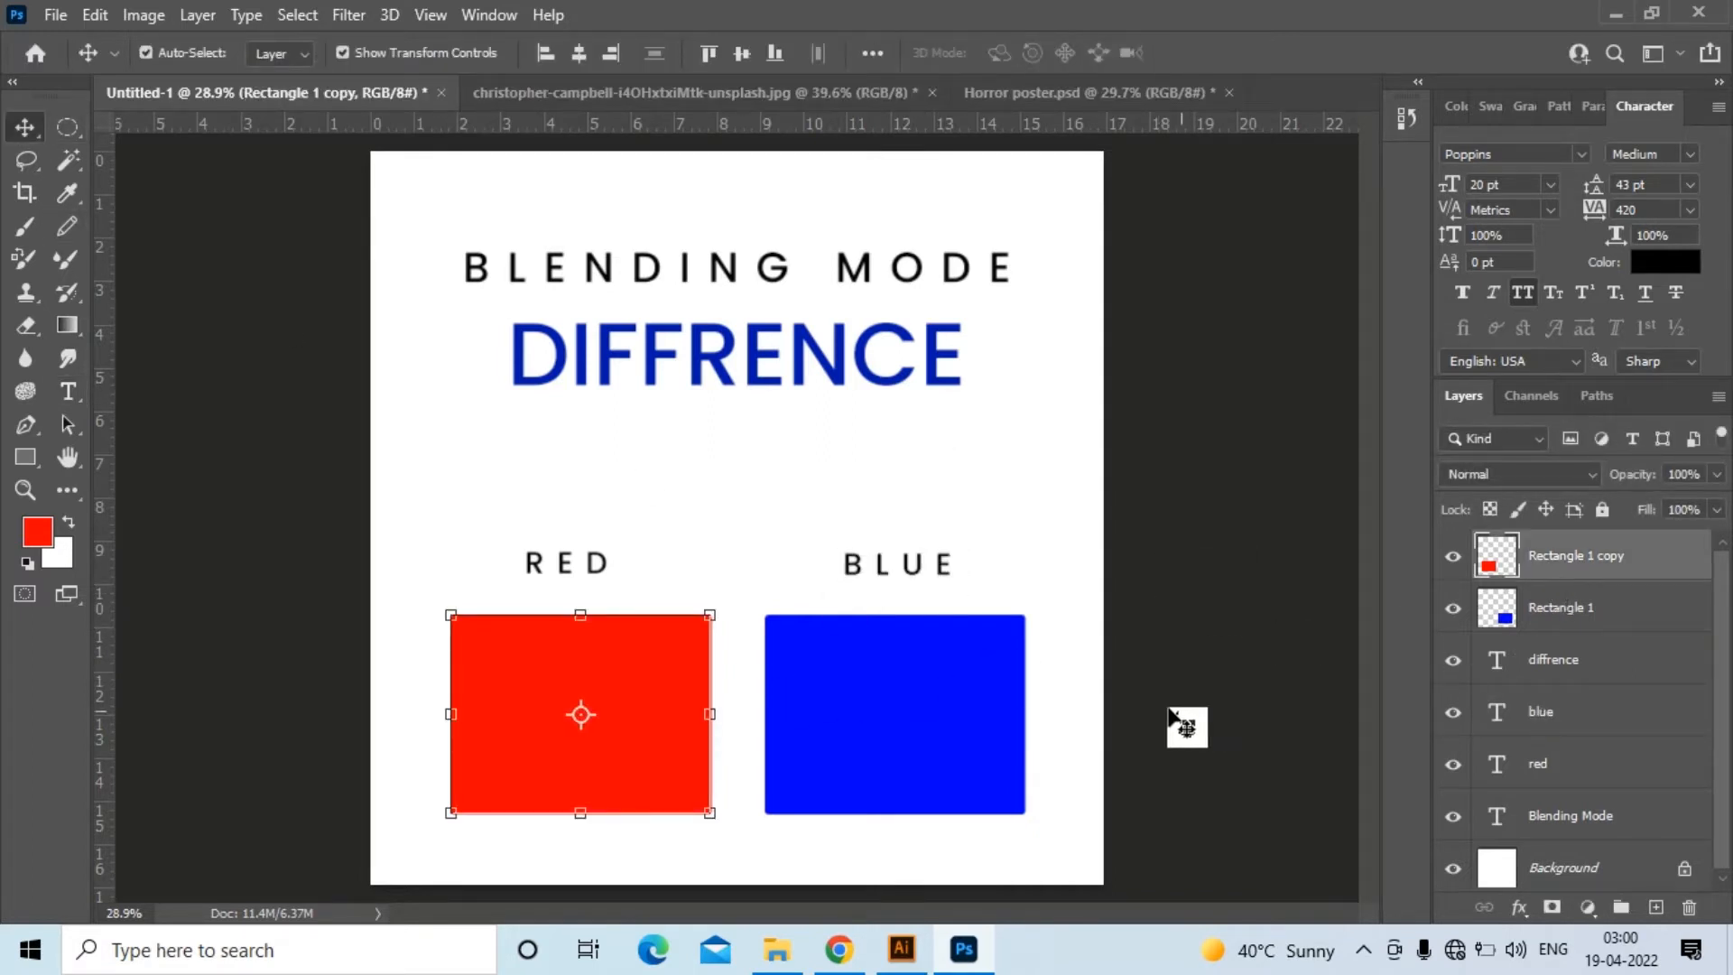
click(999, 713)
drag(679, 686, 791, 678)
drag(998, 707, 899, 700)
click(1200, 675)
click(911, 676)
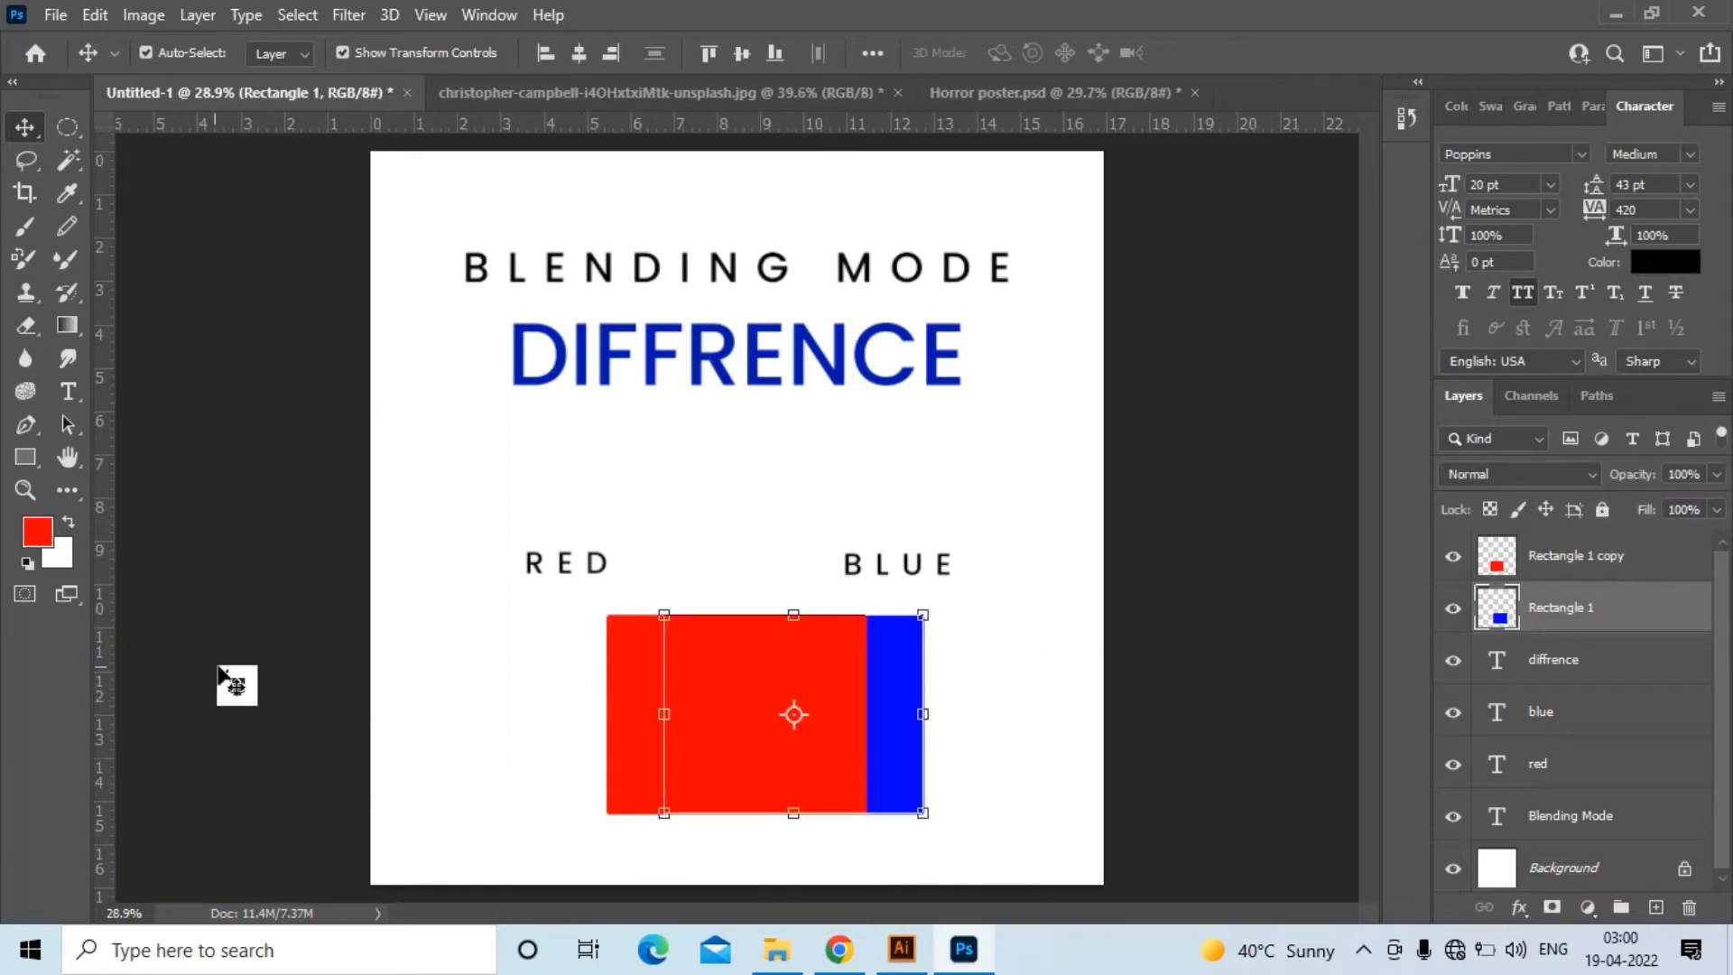
Sample the blue rectangle's color with the Eyedropper and inspect its RGB values in the Color Picker
click(68, 192)
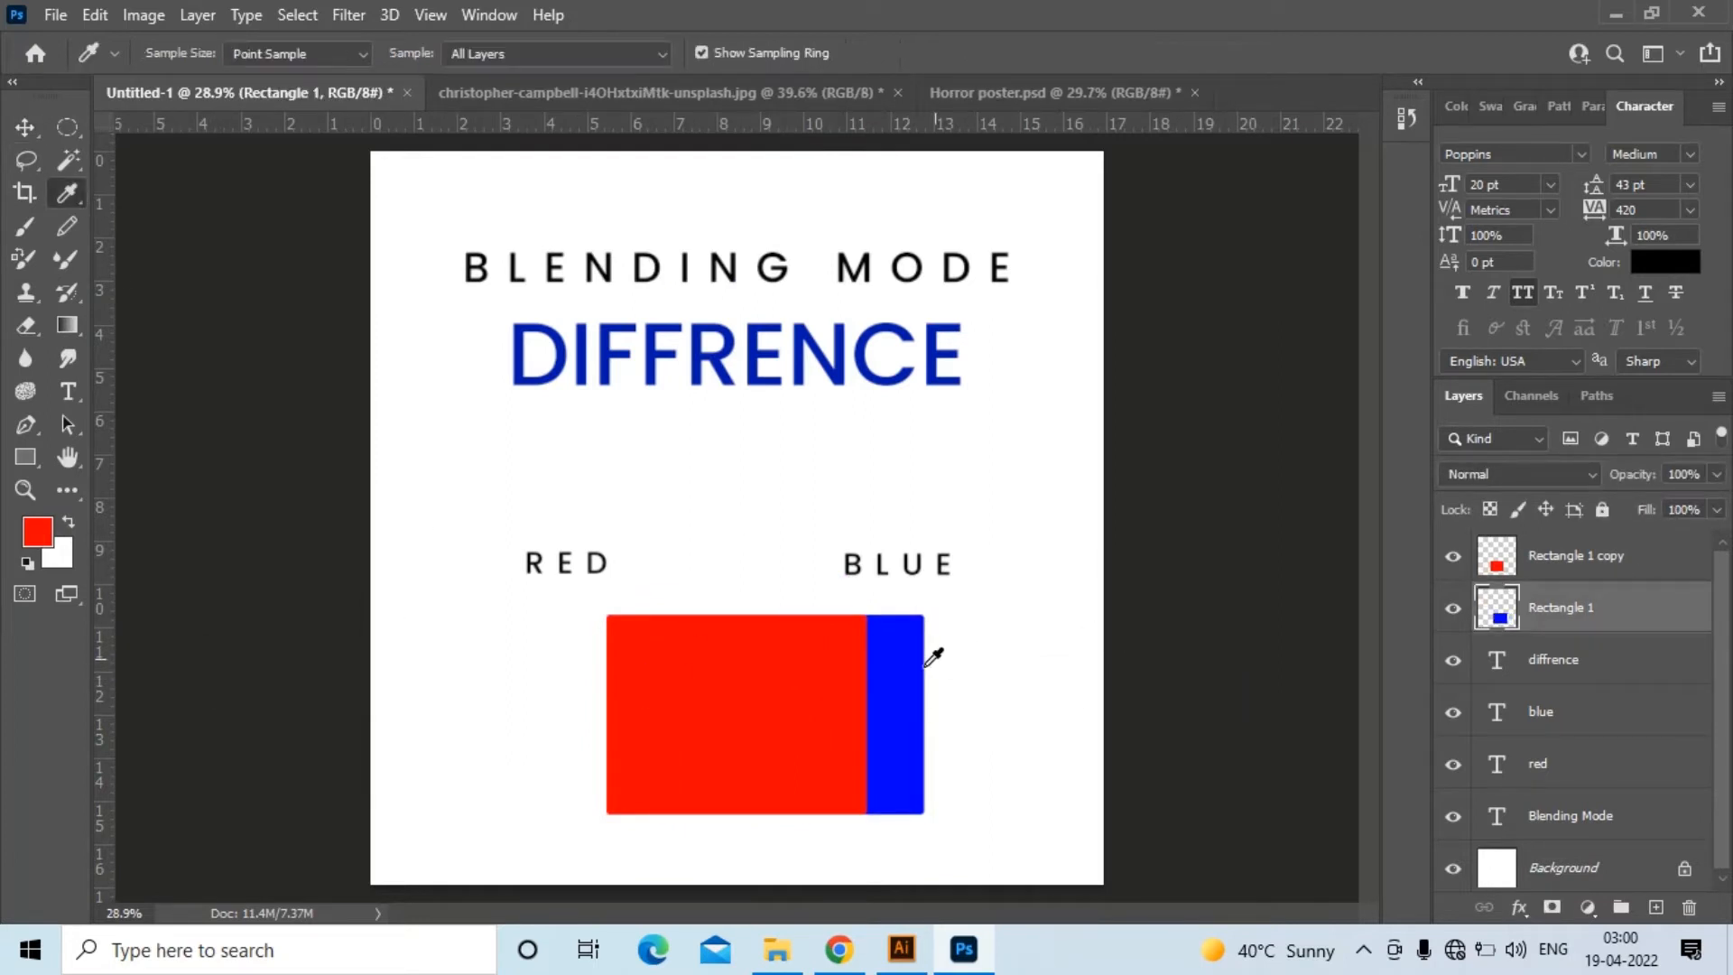
click(924, 666)
click(39, 532)
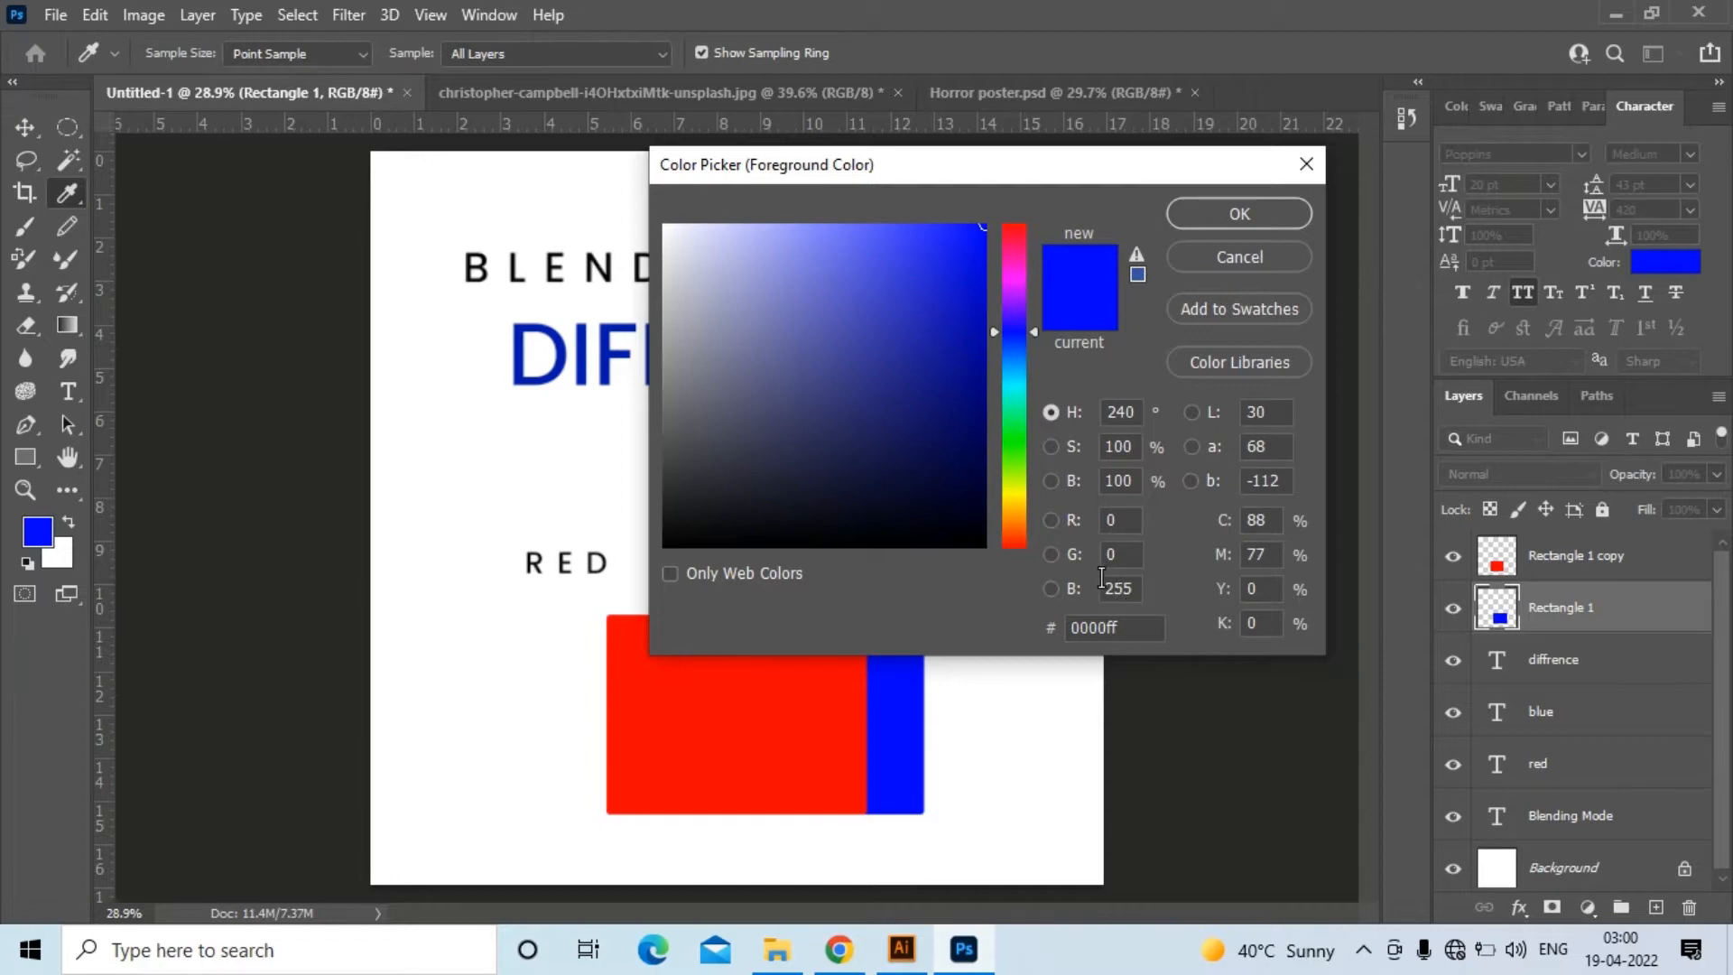
click(1266, 214)
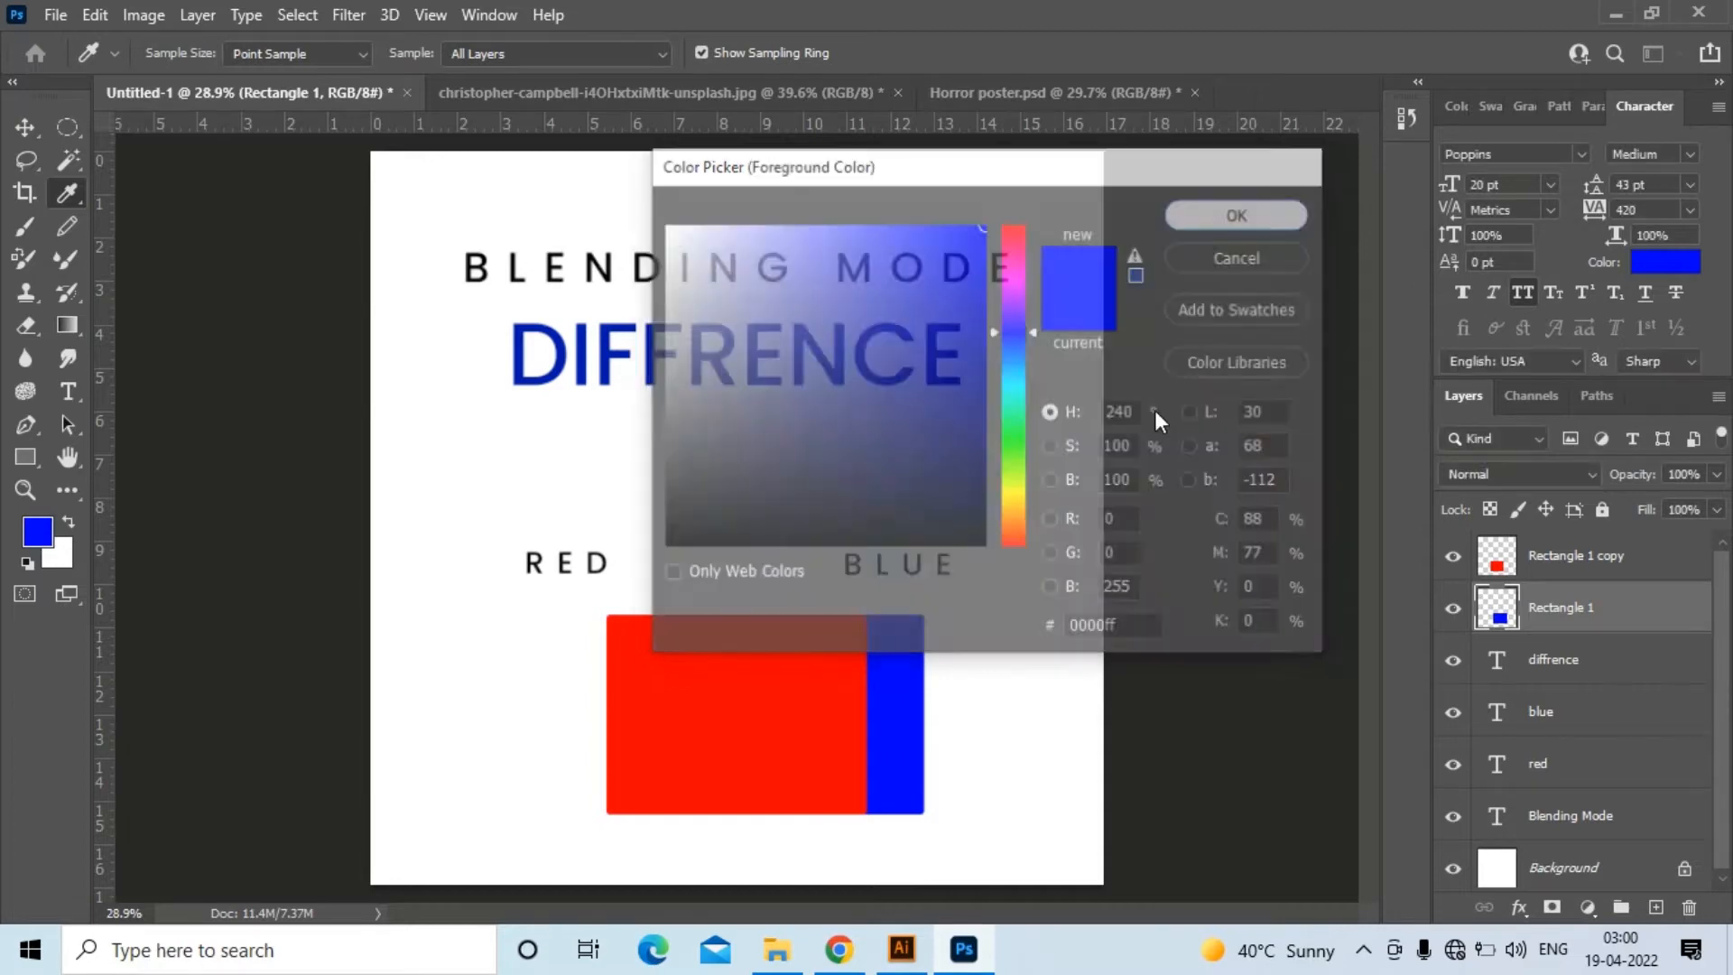
Sample the red rectangle's color with the Eyedropper and inspect its RGB values in the Color Picker
click(1552, 557)
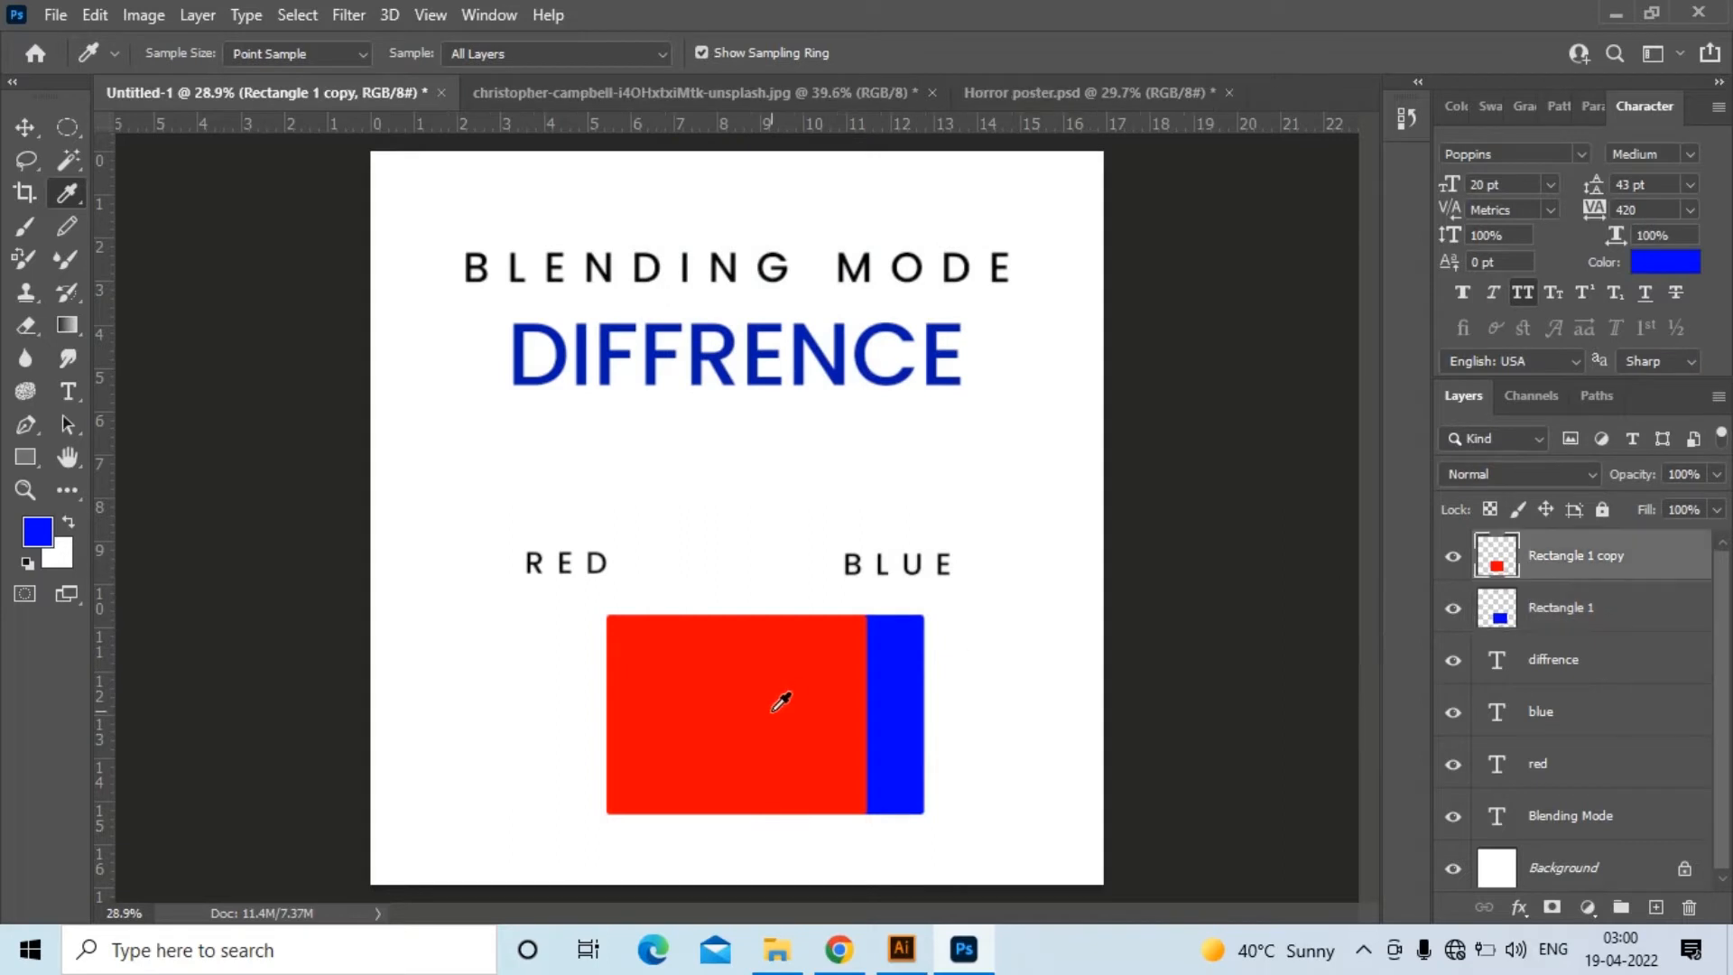
click(782, 700)
click(39, 545)
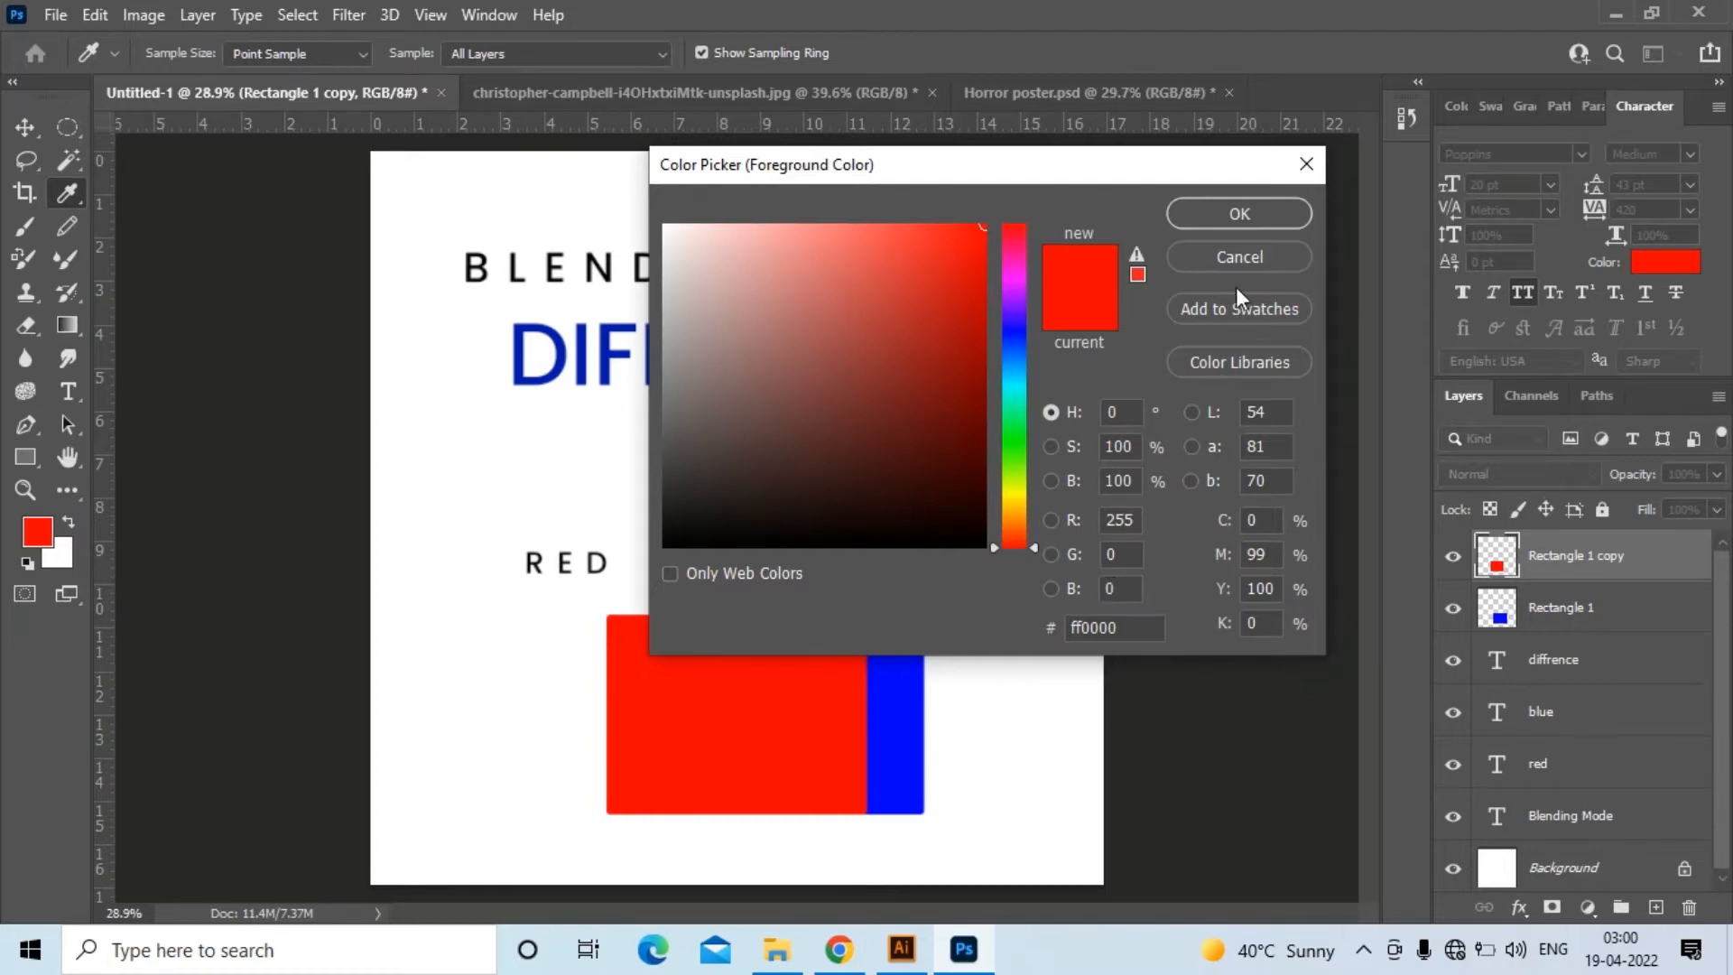
click(1232, 213)
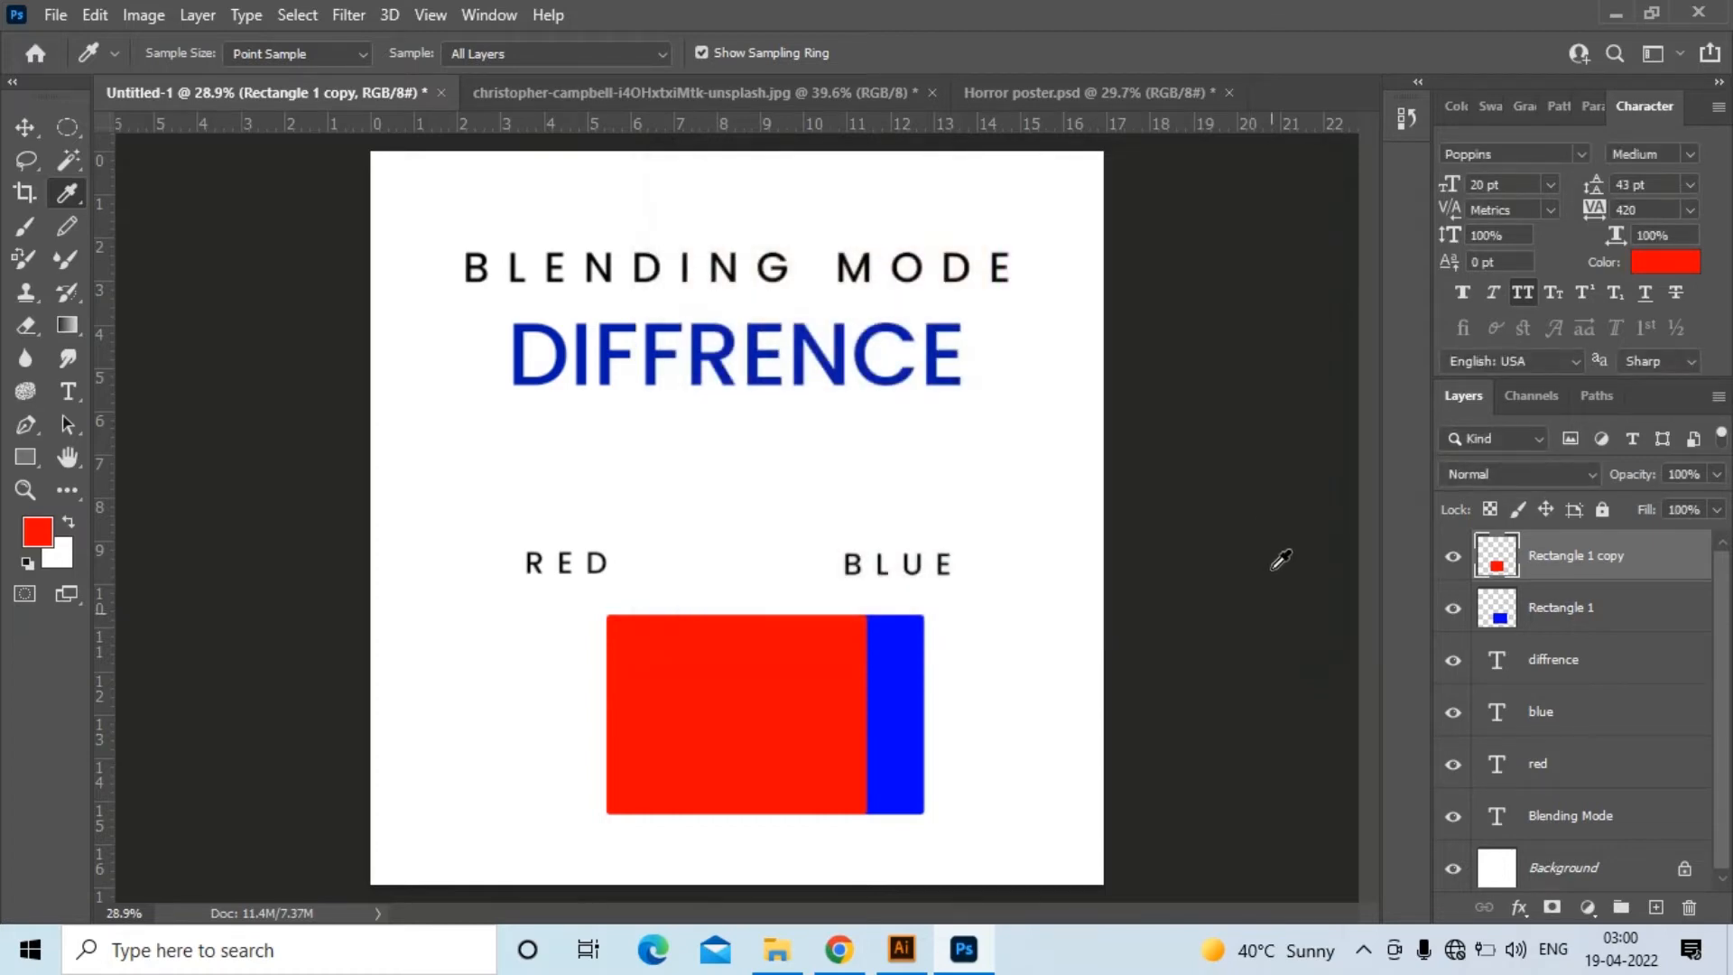
Set the red rectangle's blending mode to Difference and move it so it exactly covers the blue rectangle
click(26, 127)
click(1183, 619)
click(740, 713)
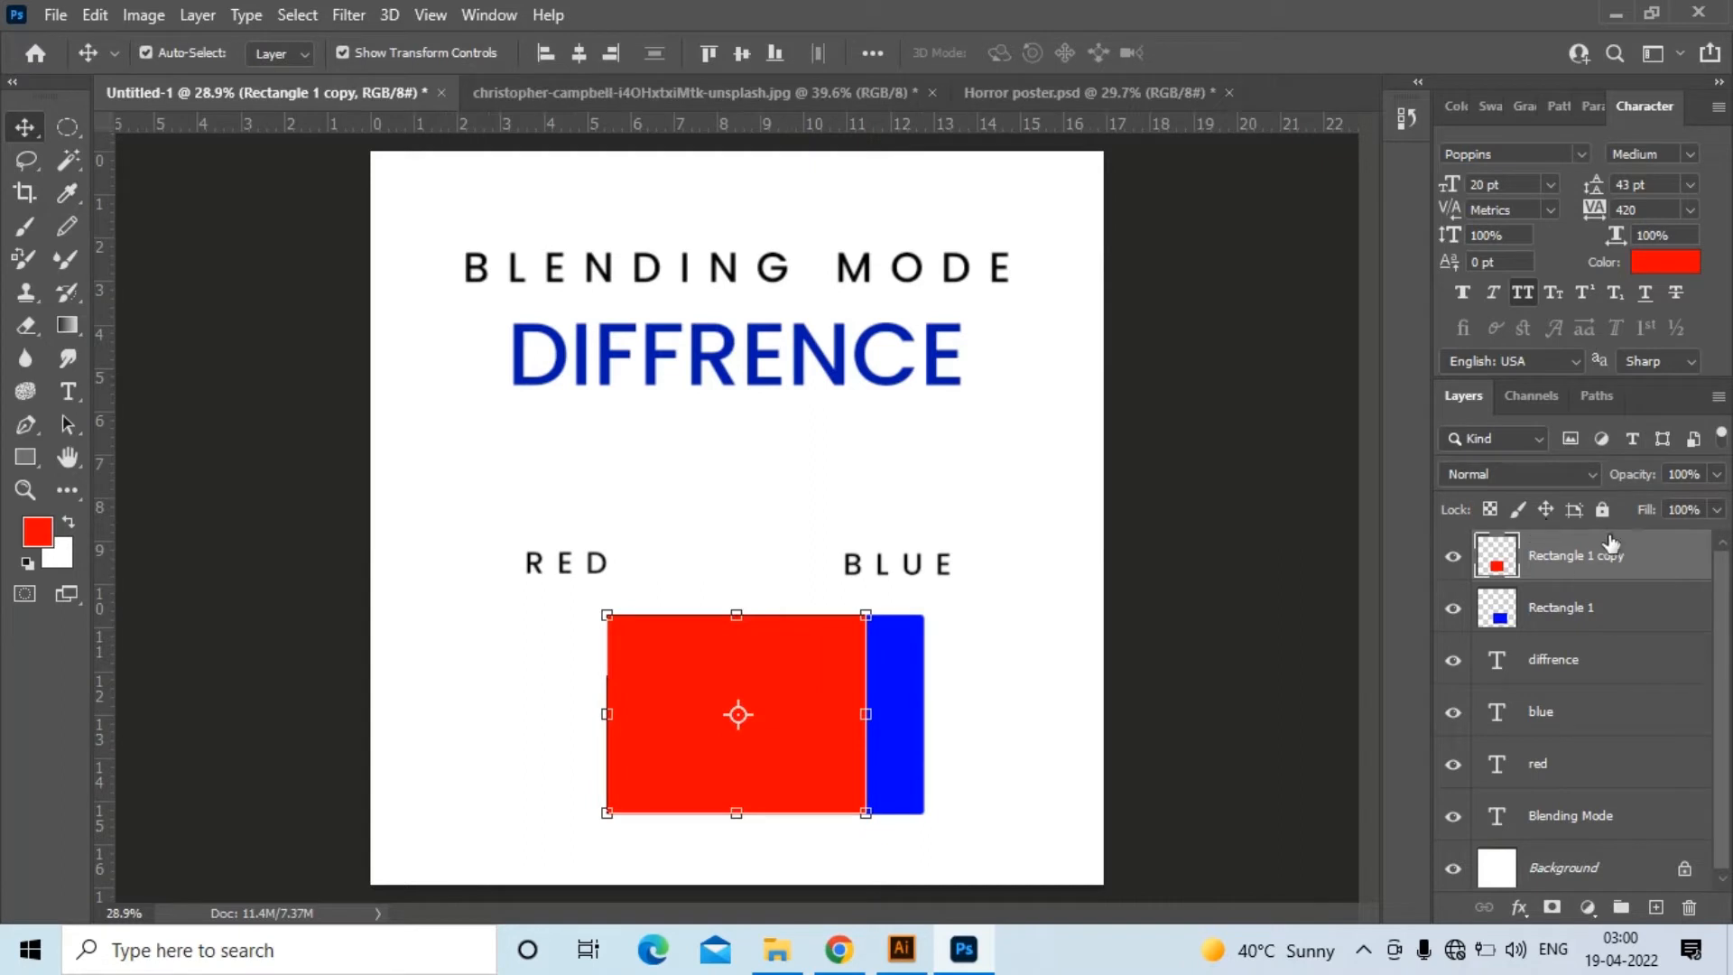
click(1531, 474)
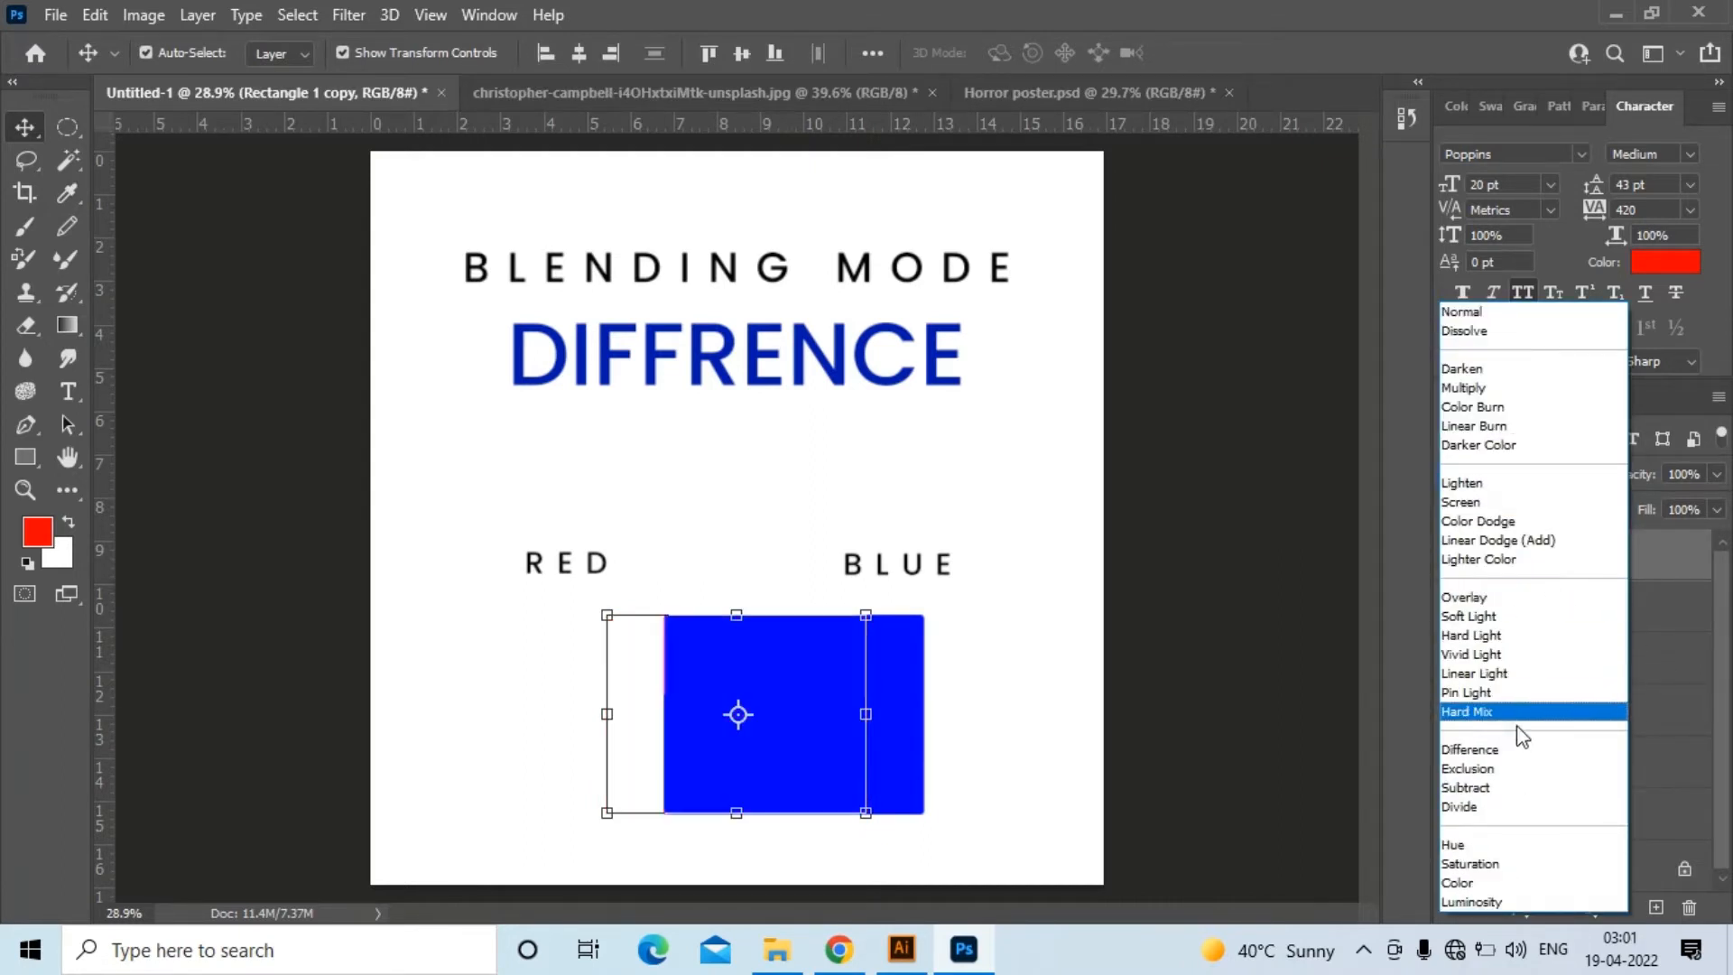
click(1507, 753)
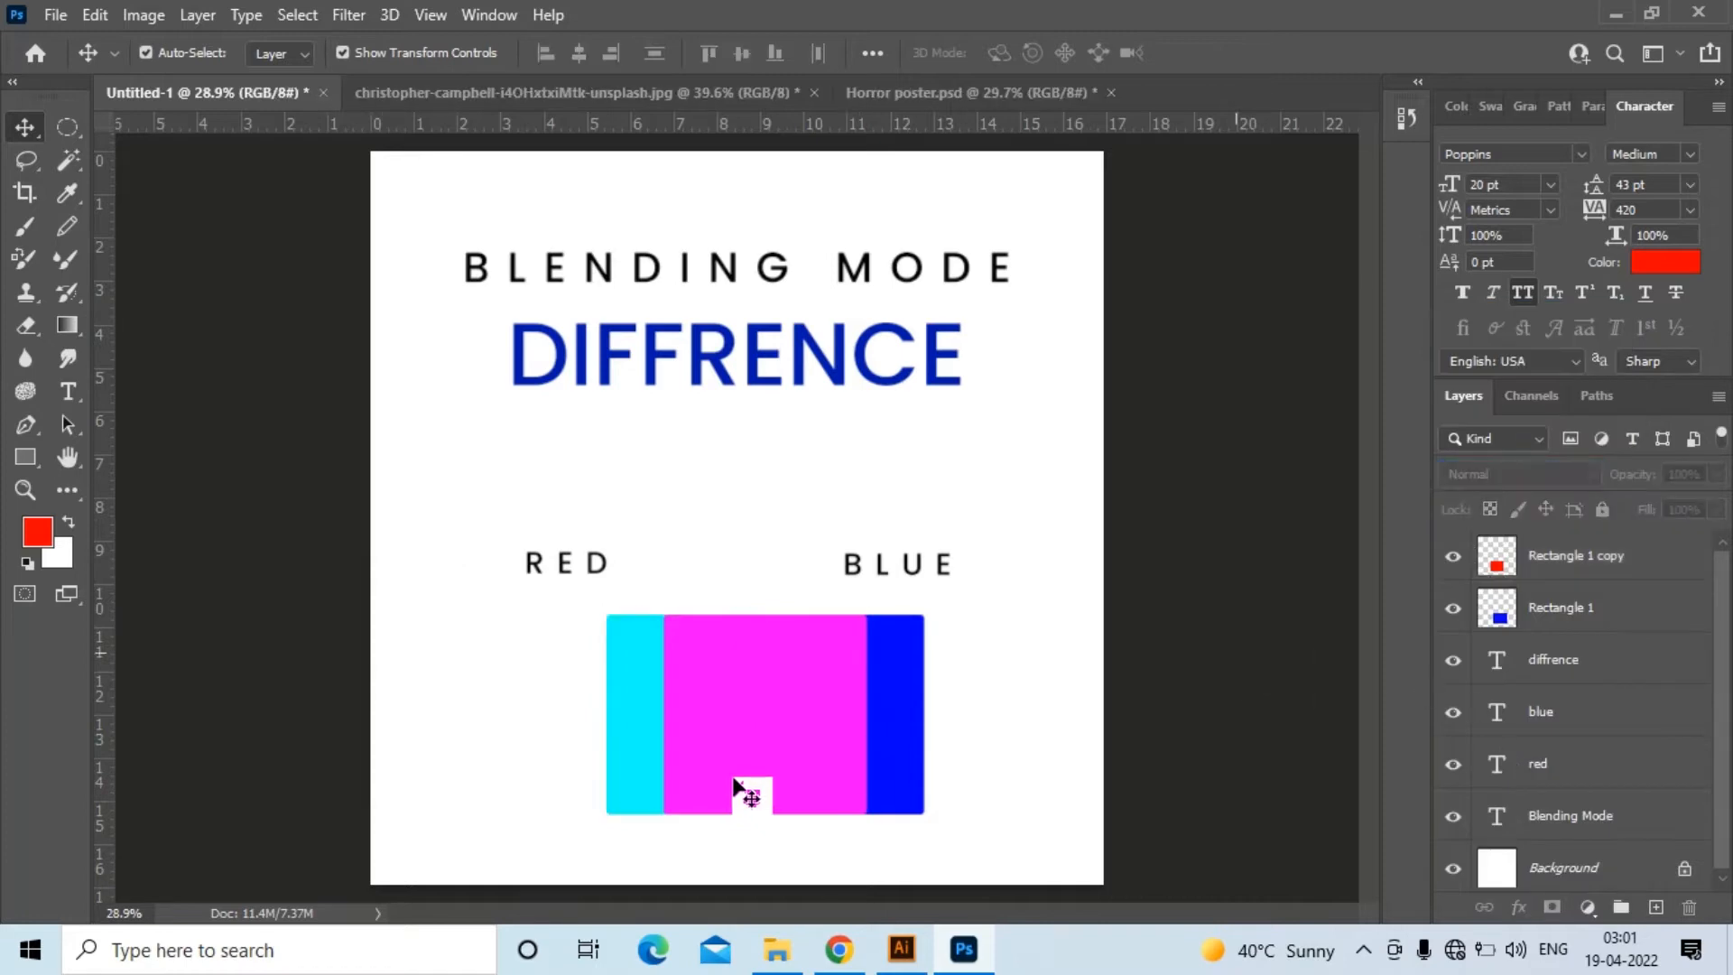
drag(727, 793, 793, 761)
drag(795, 762, 796, 762)
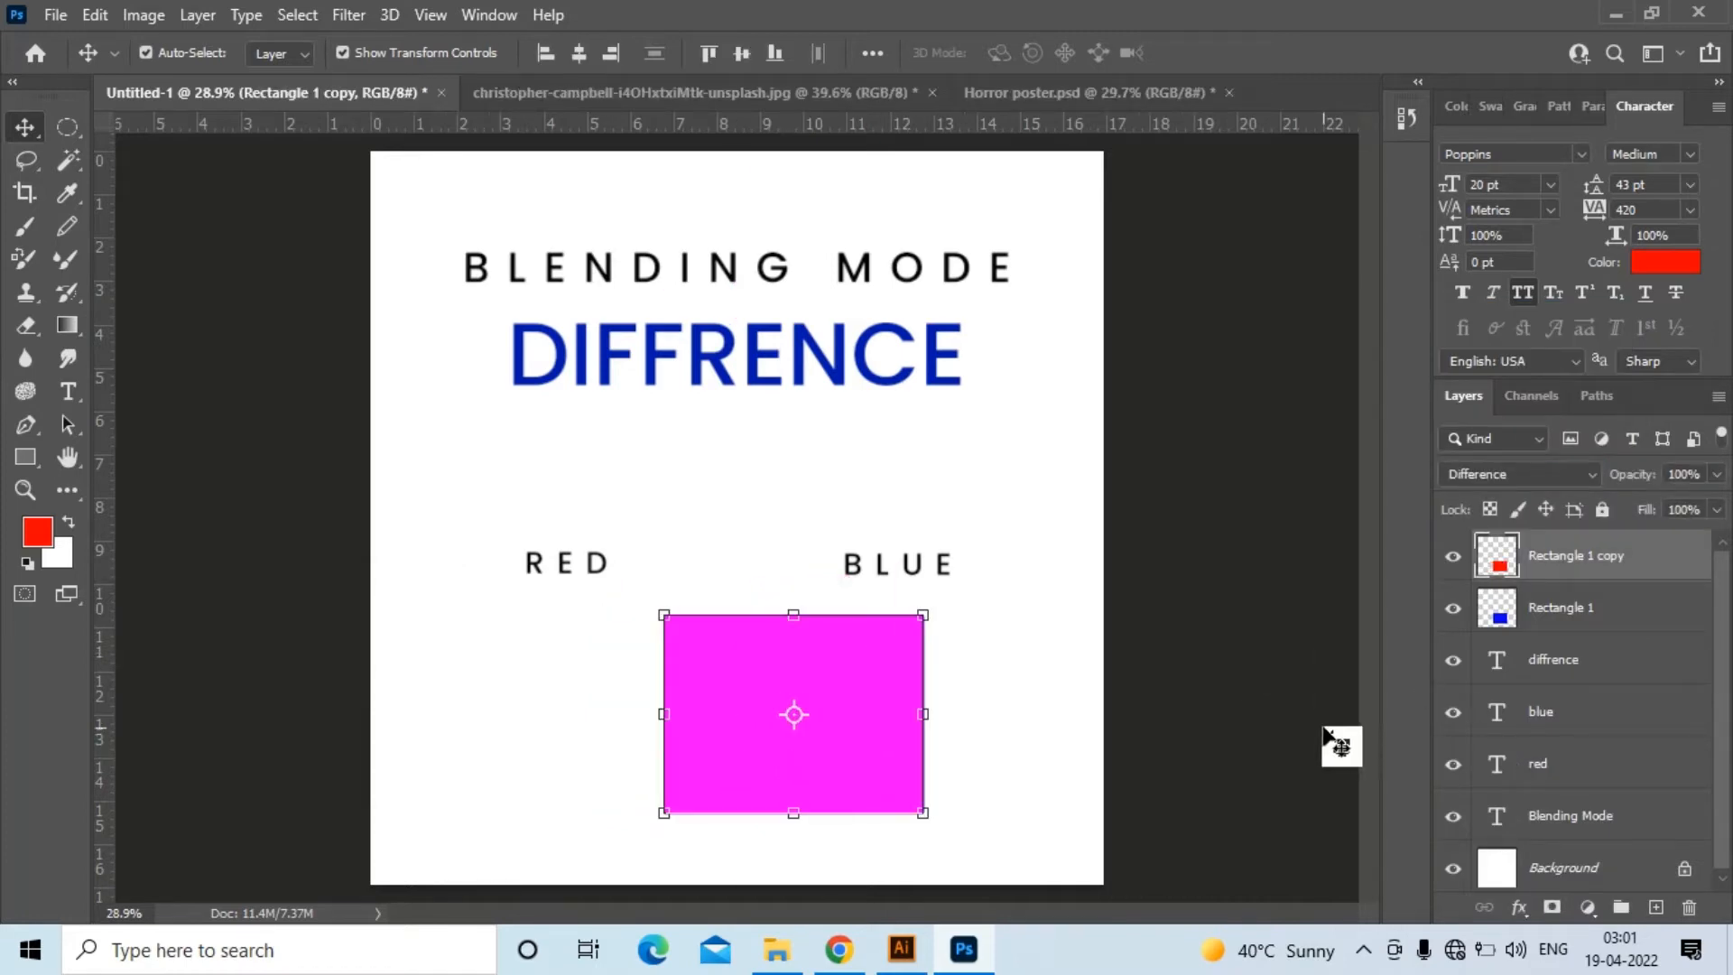
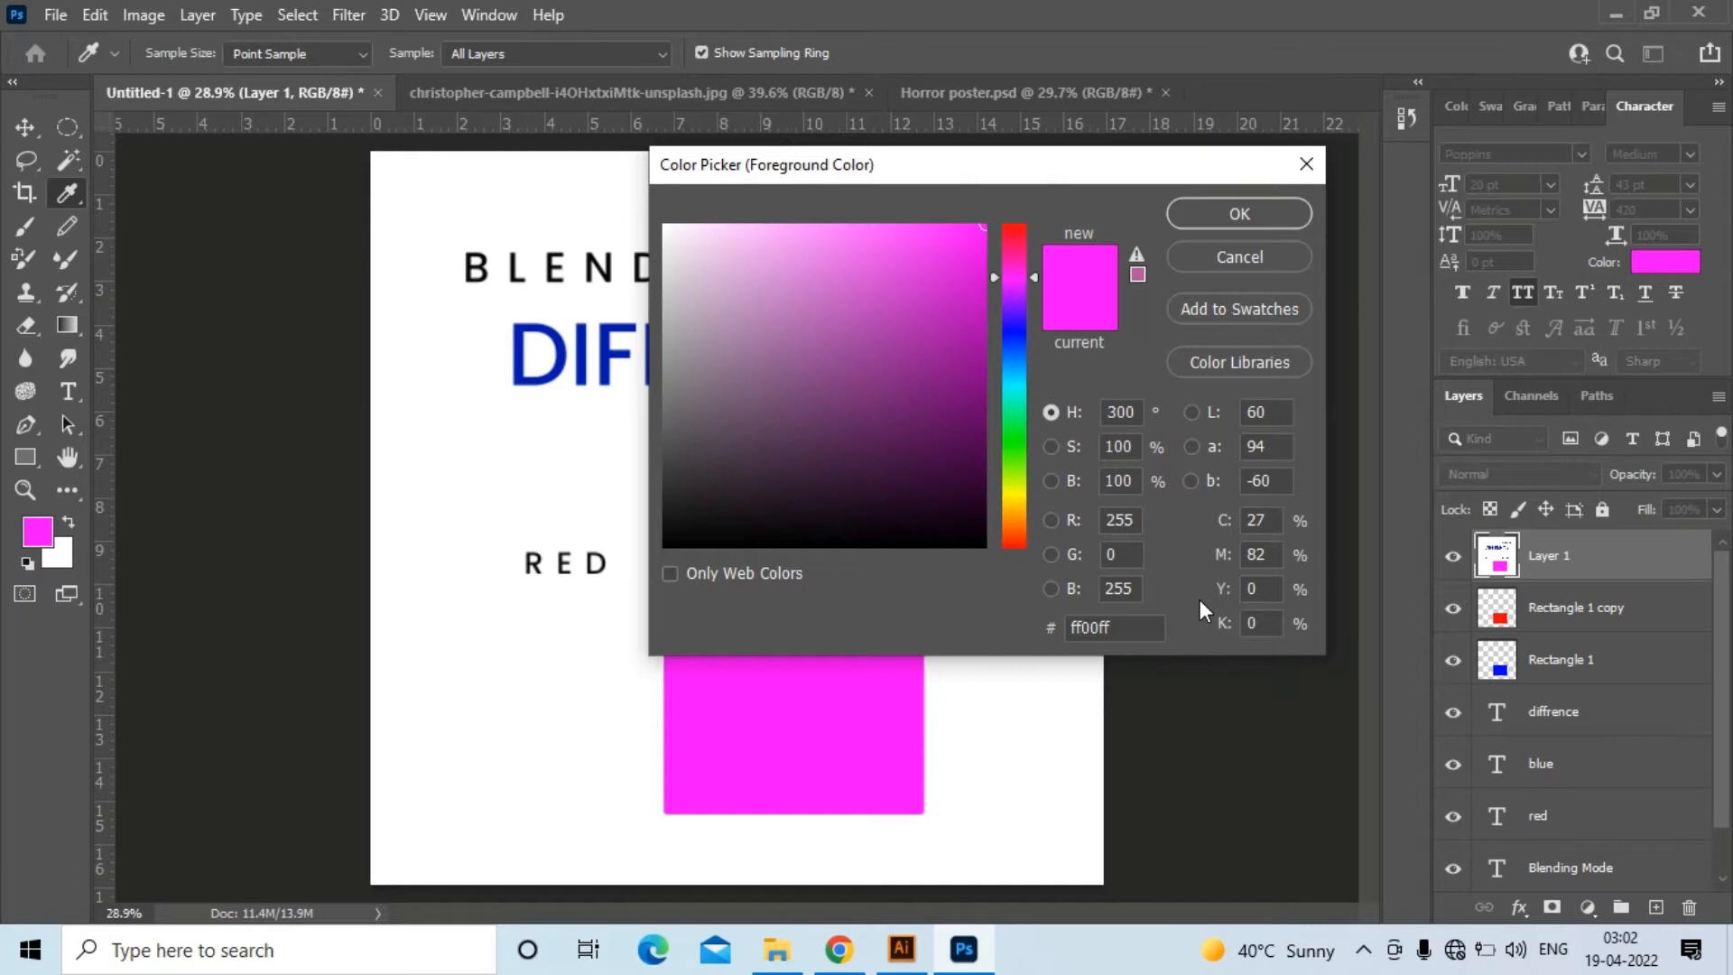
Dismiss the Color Picker without applying a change and delete the merged Layer 1
click(1235, 254)
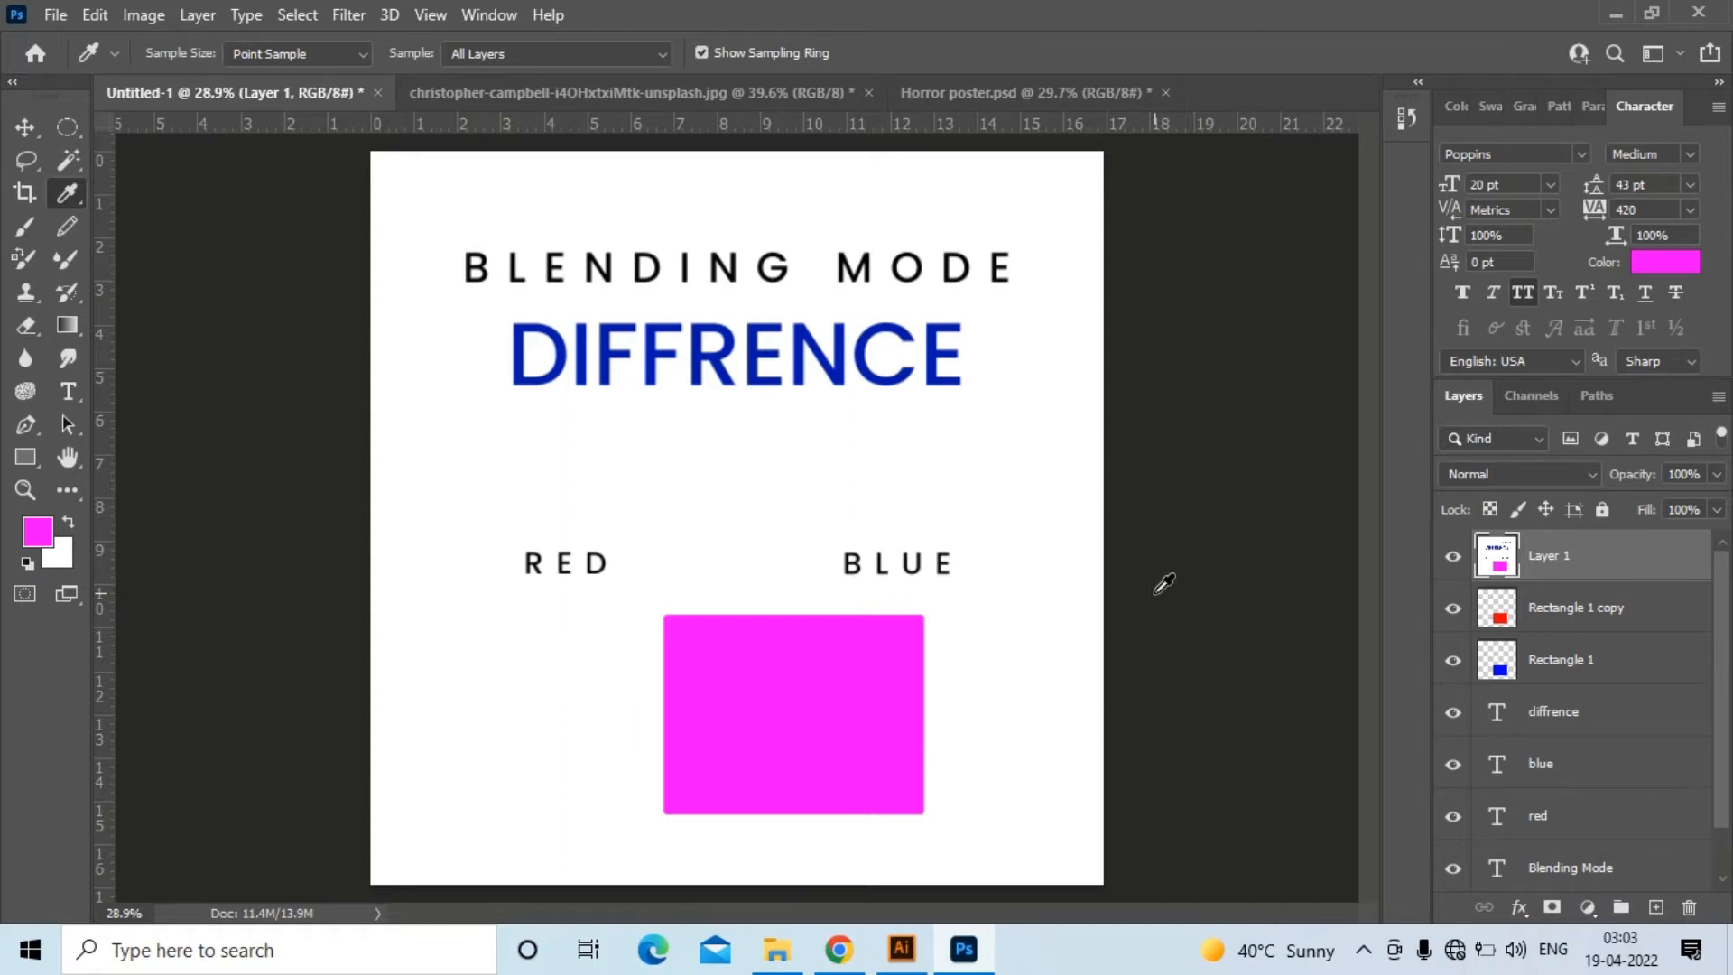
click(25, 127)
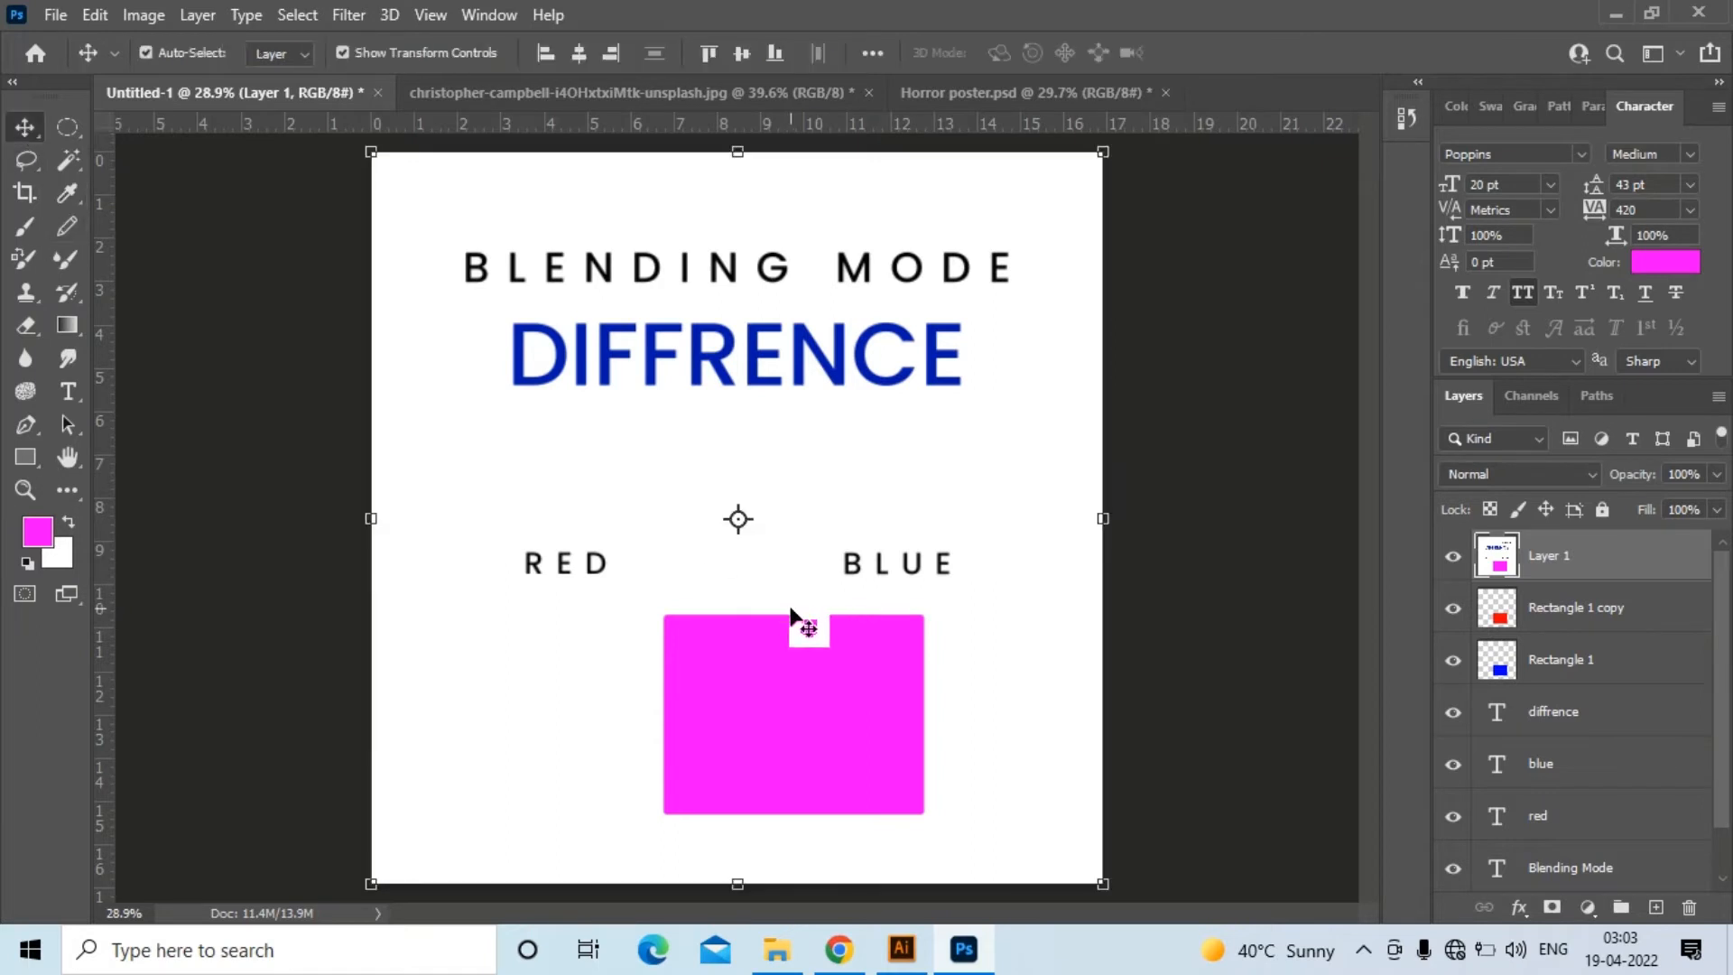
key(Delete)
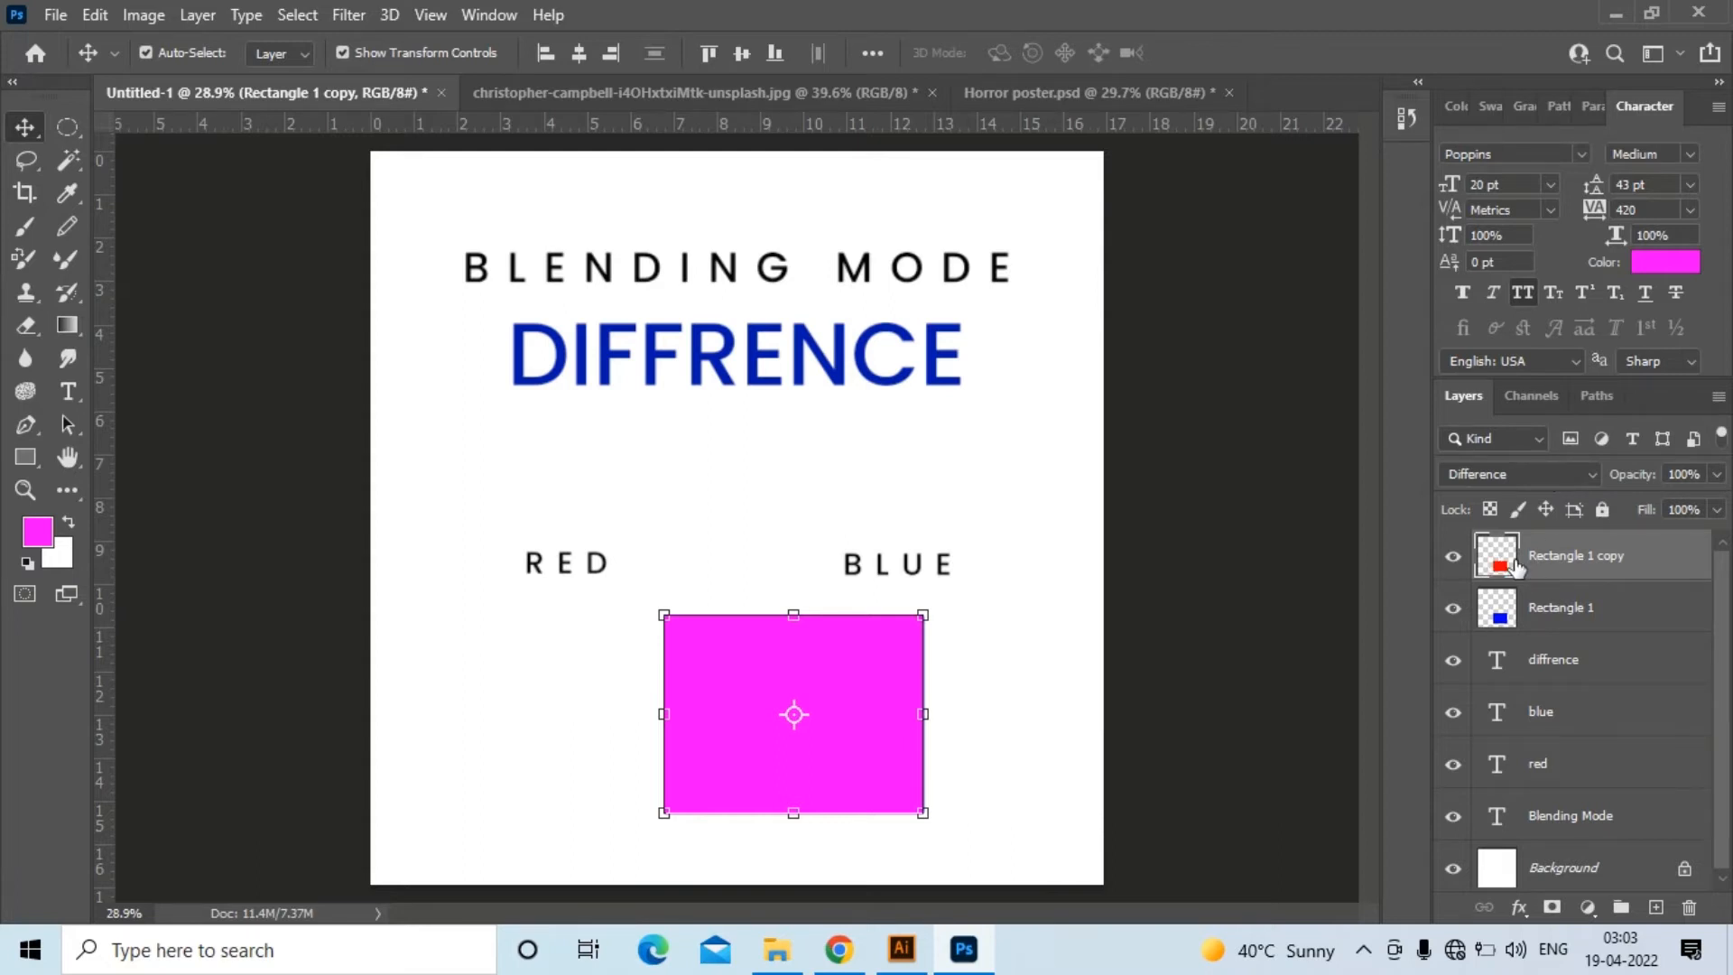
Move the two rectangles apart beneath their labels and replace the red one with a duplicate of the blue rectangle
drag(864, 739, 1035, 735)
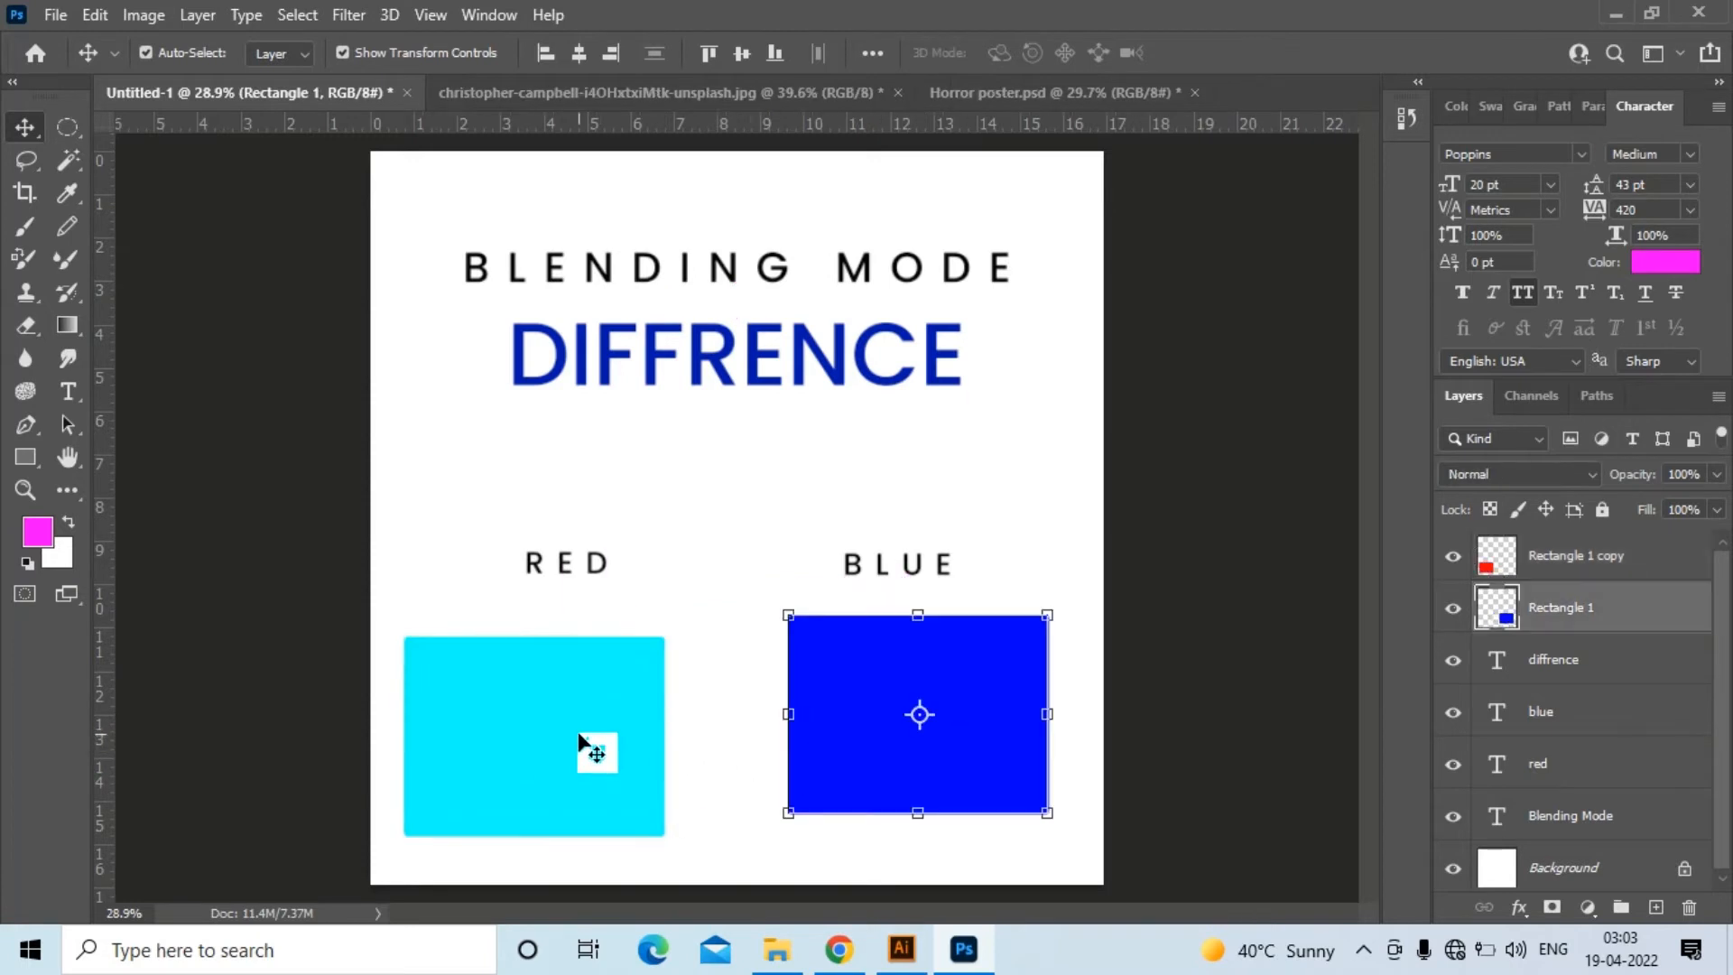
drag(572, 743, 631, 720)
click(604, 671)
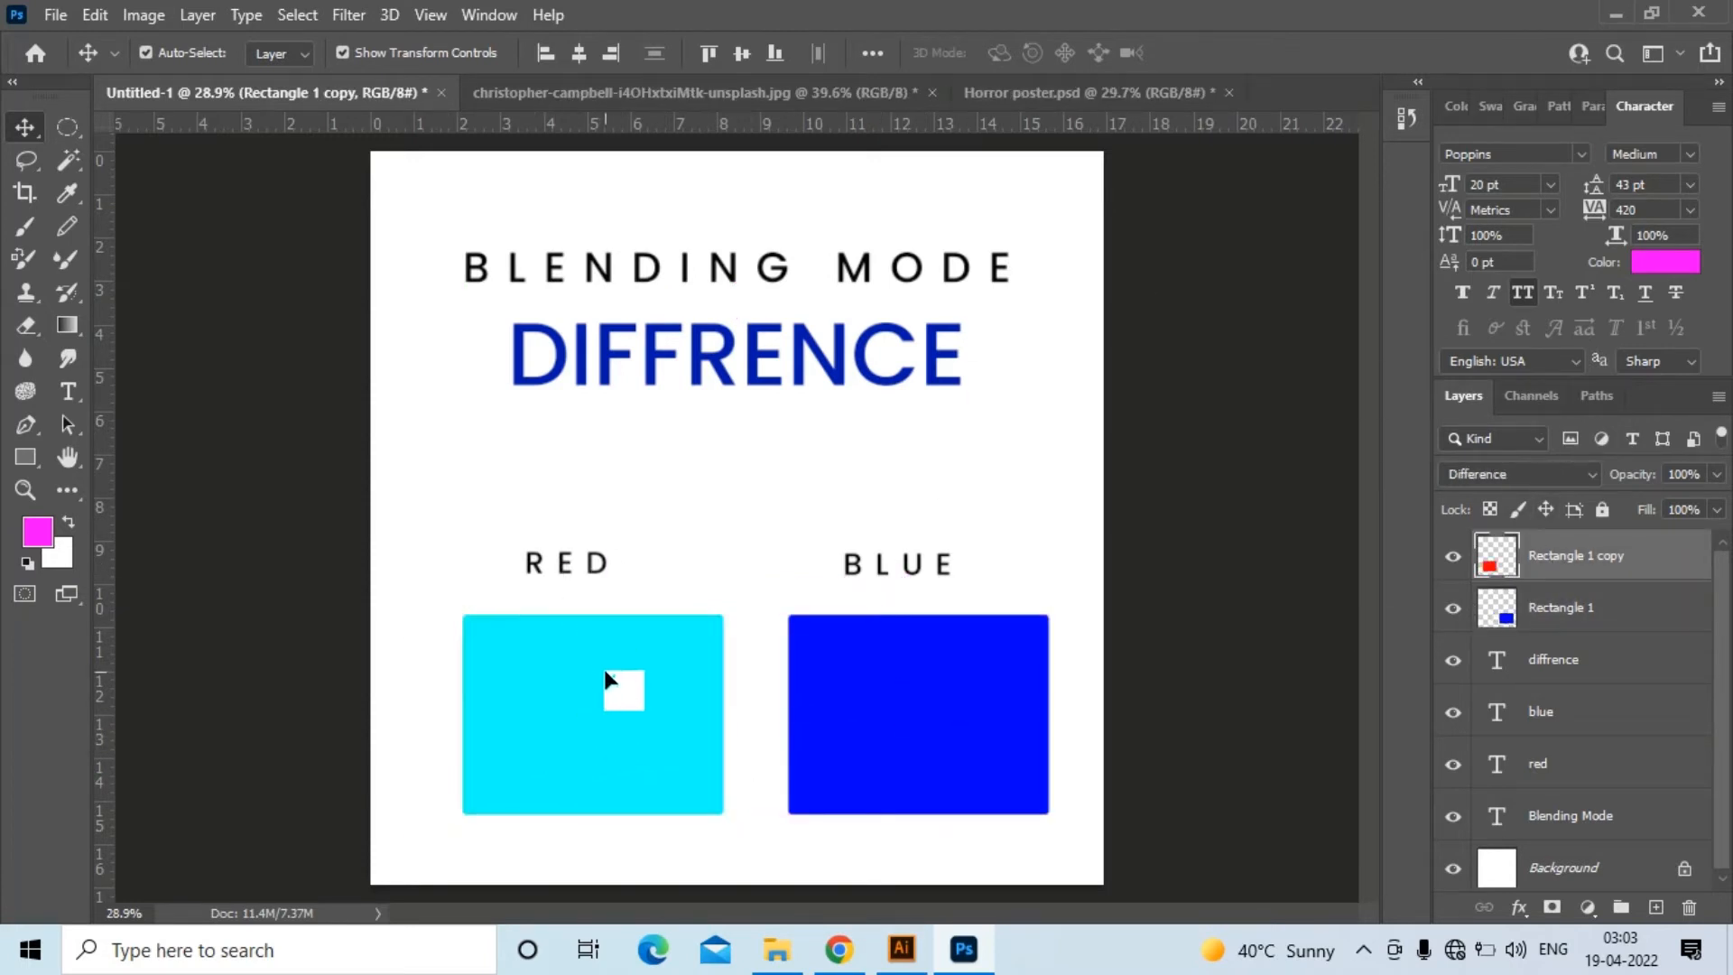
key(Delete)
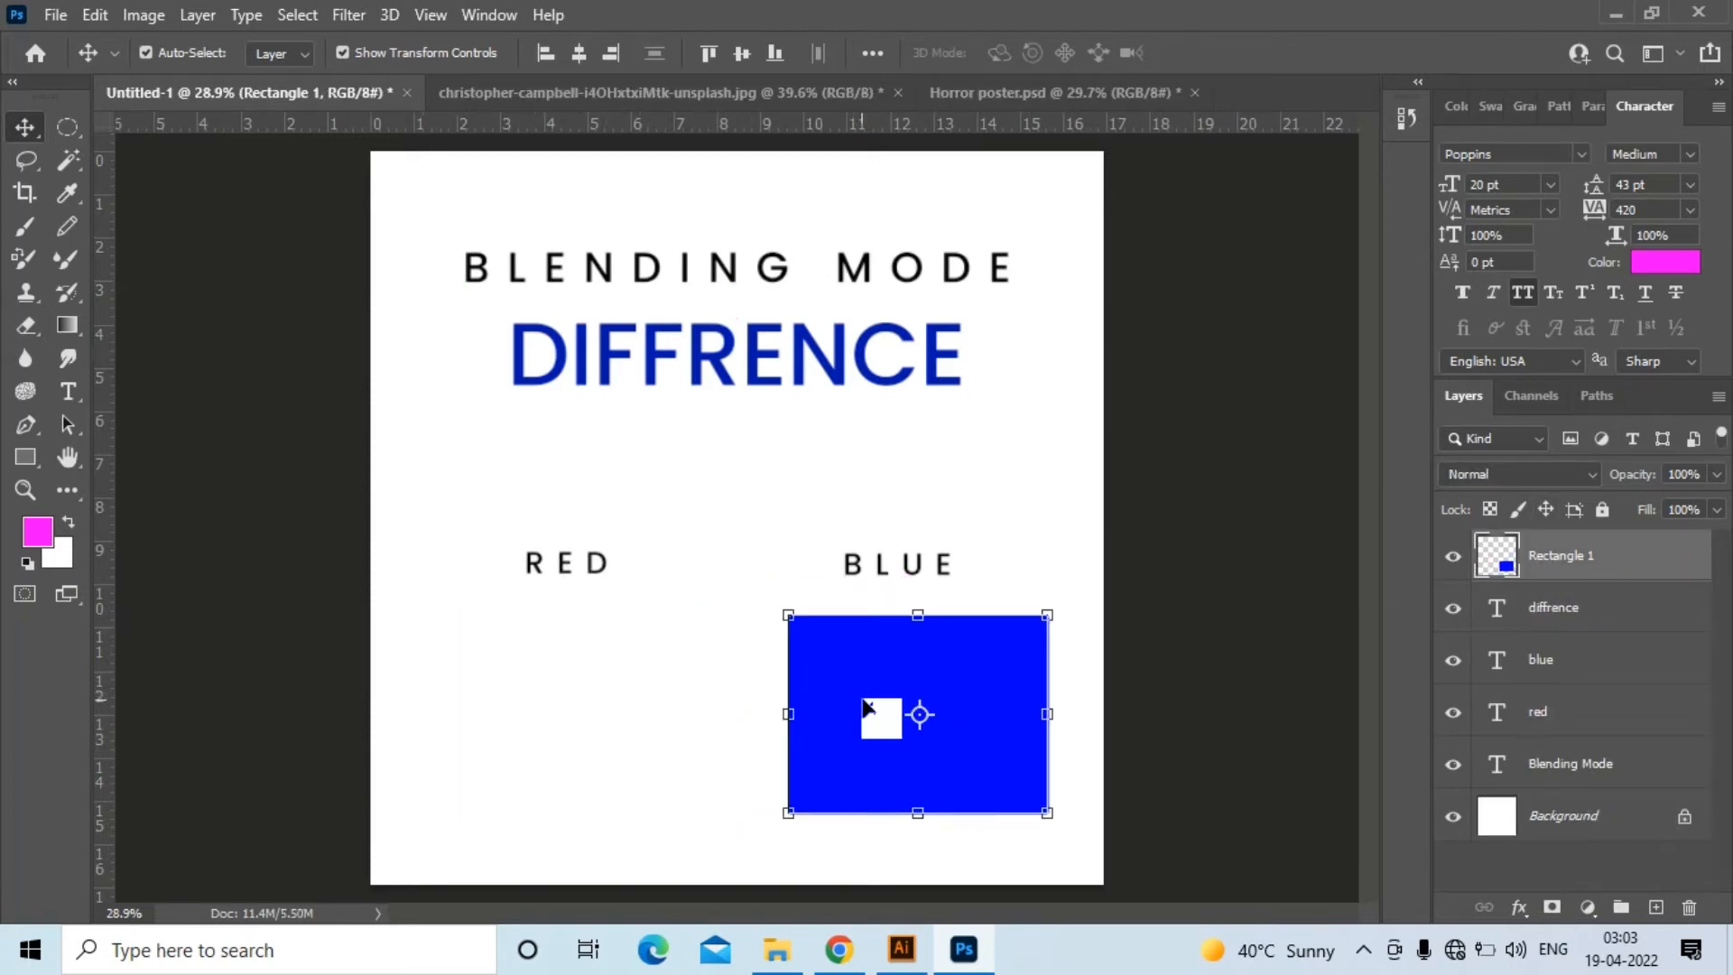
drag(882, 715, 556, 715)
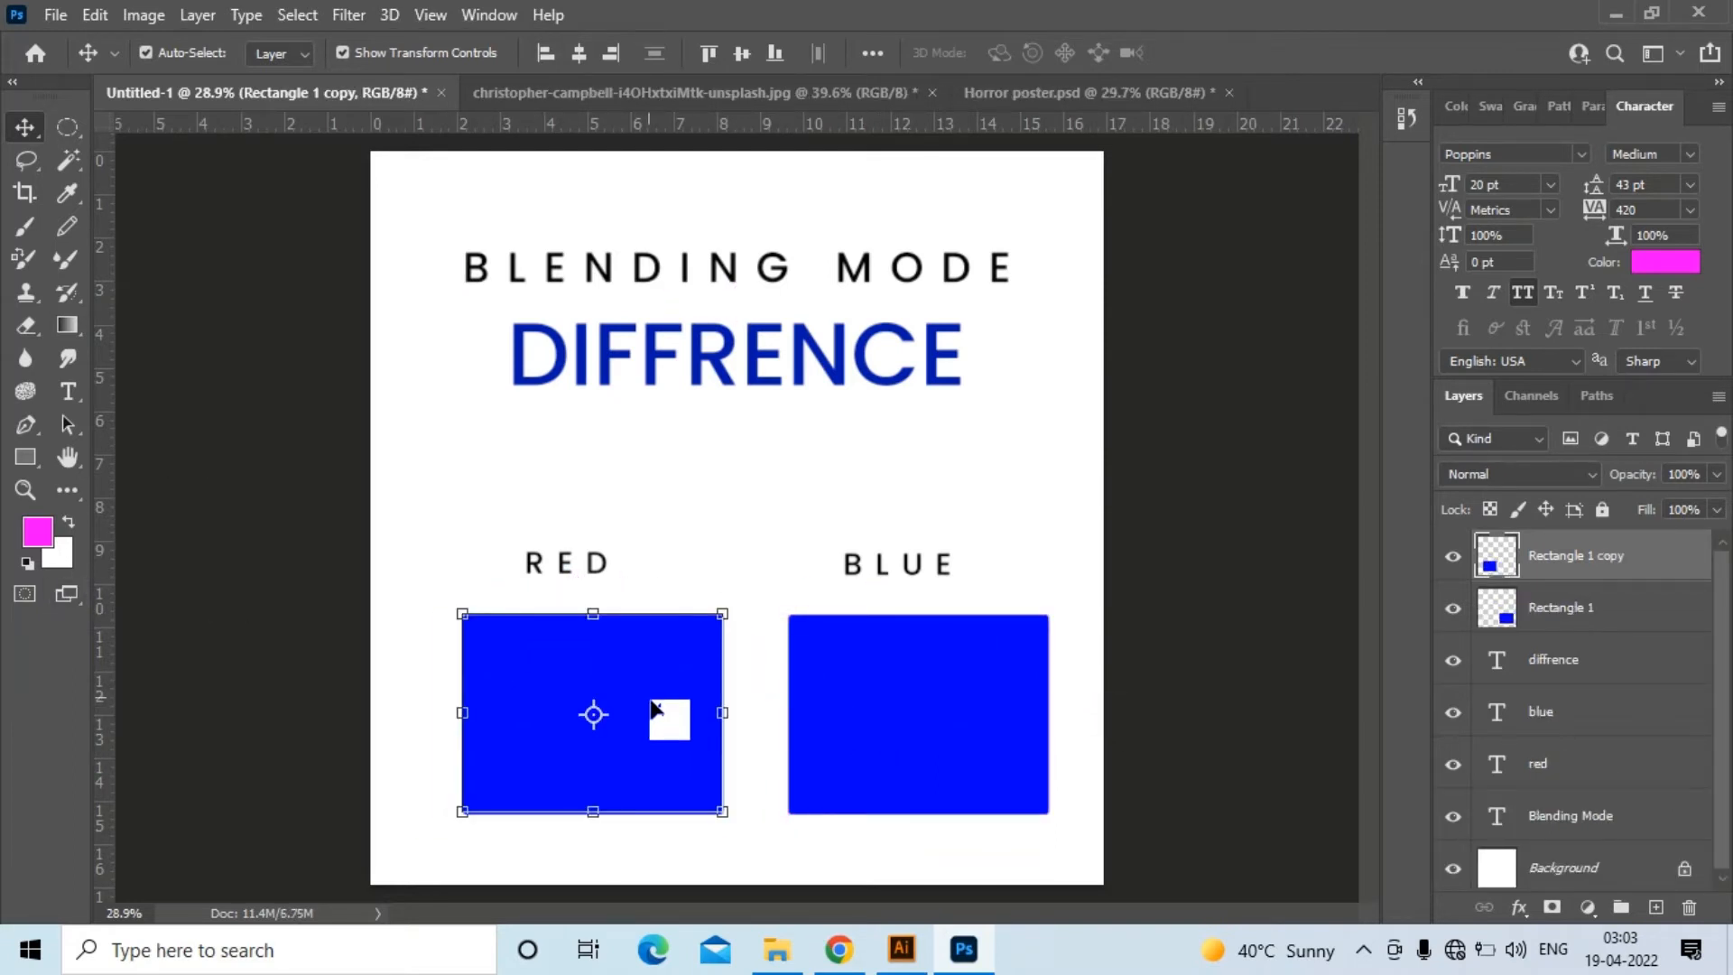
Move both blue rectangles toward the middle so that the copy overlaps nearly all of the original
click(654, 710)
drag(653, 710, 763, 702)
drag(989, 704, 806, 700)
click(670, 683)
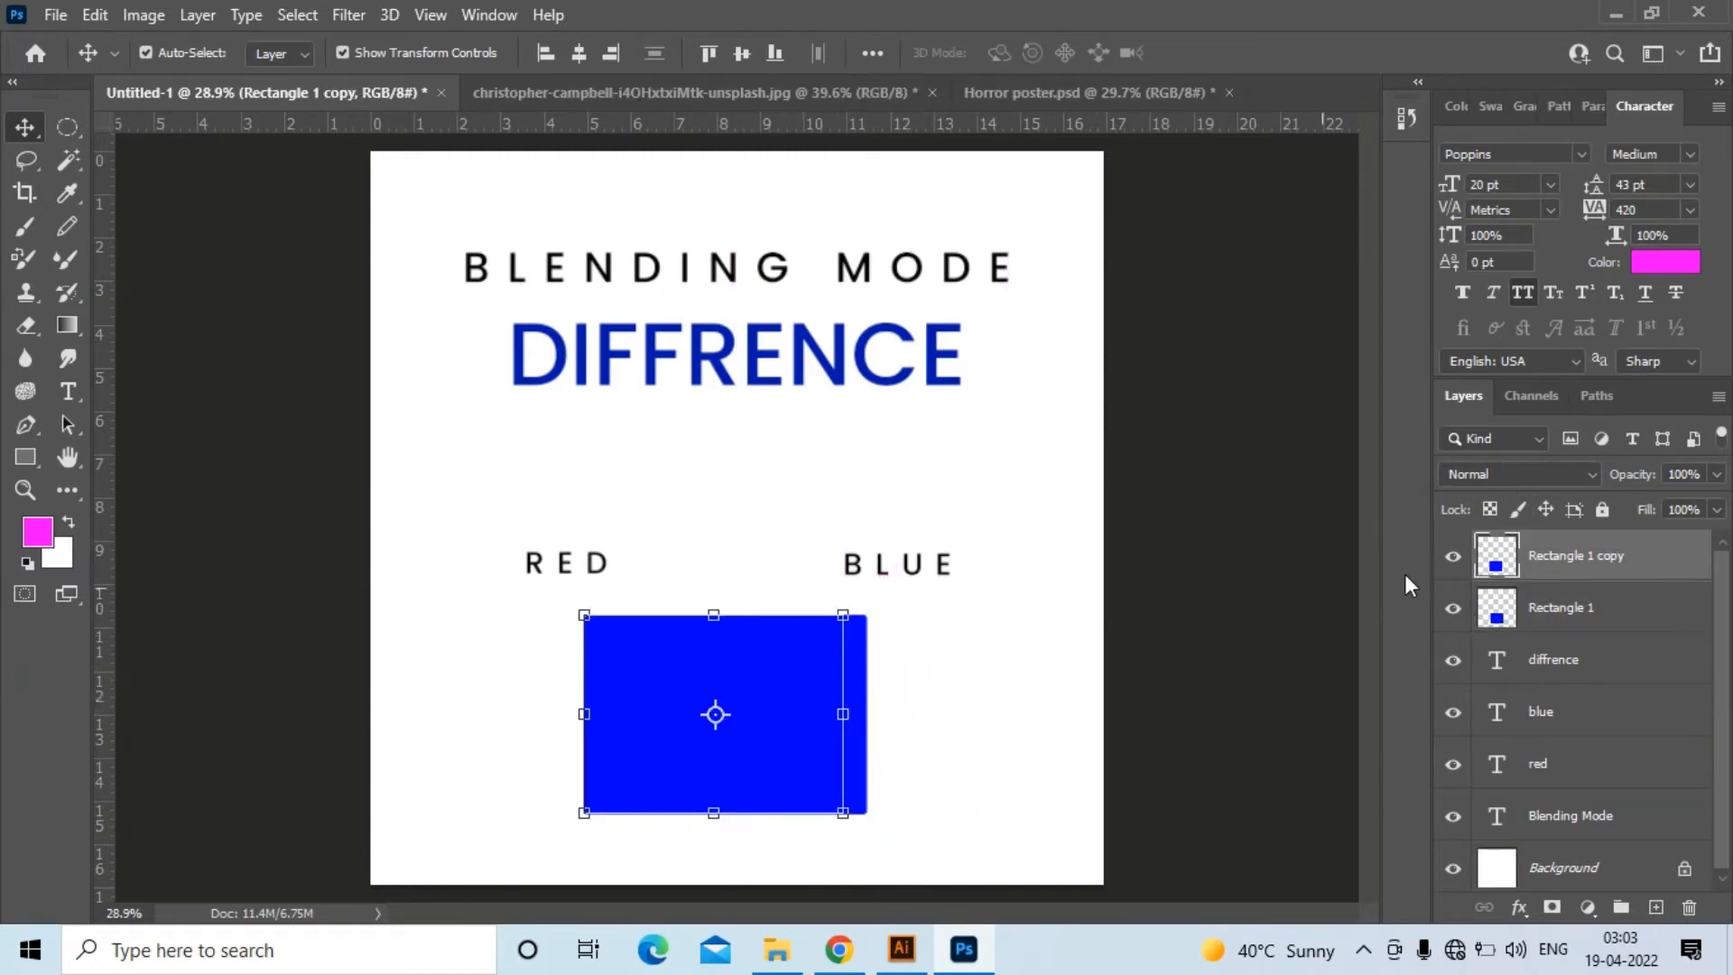
Set the upper blue rectangle's blending mode to Difference and align it exactly over the lower one
click(1530, 478)
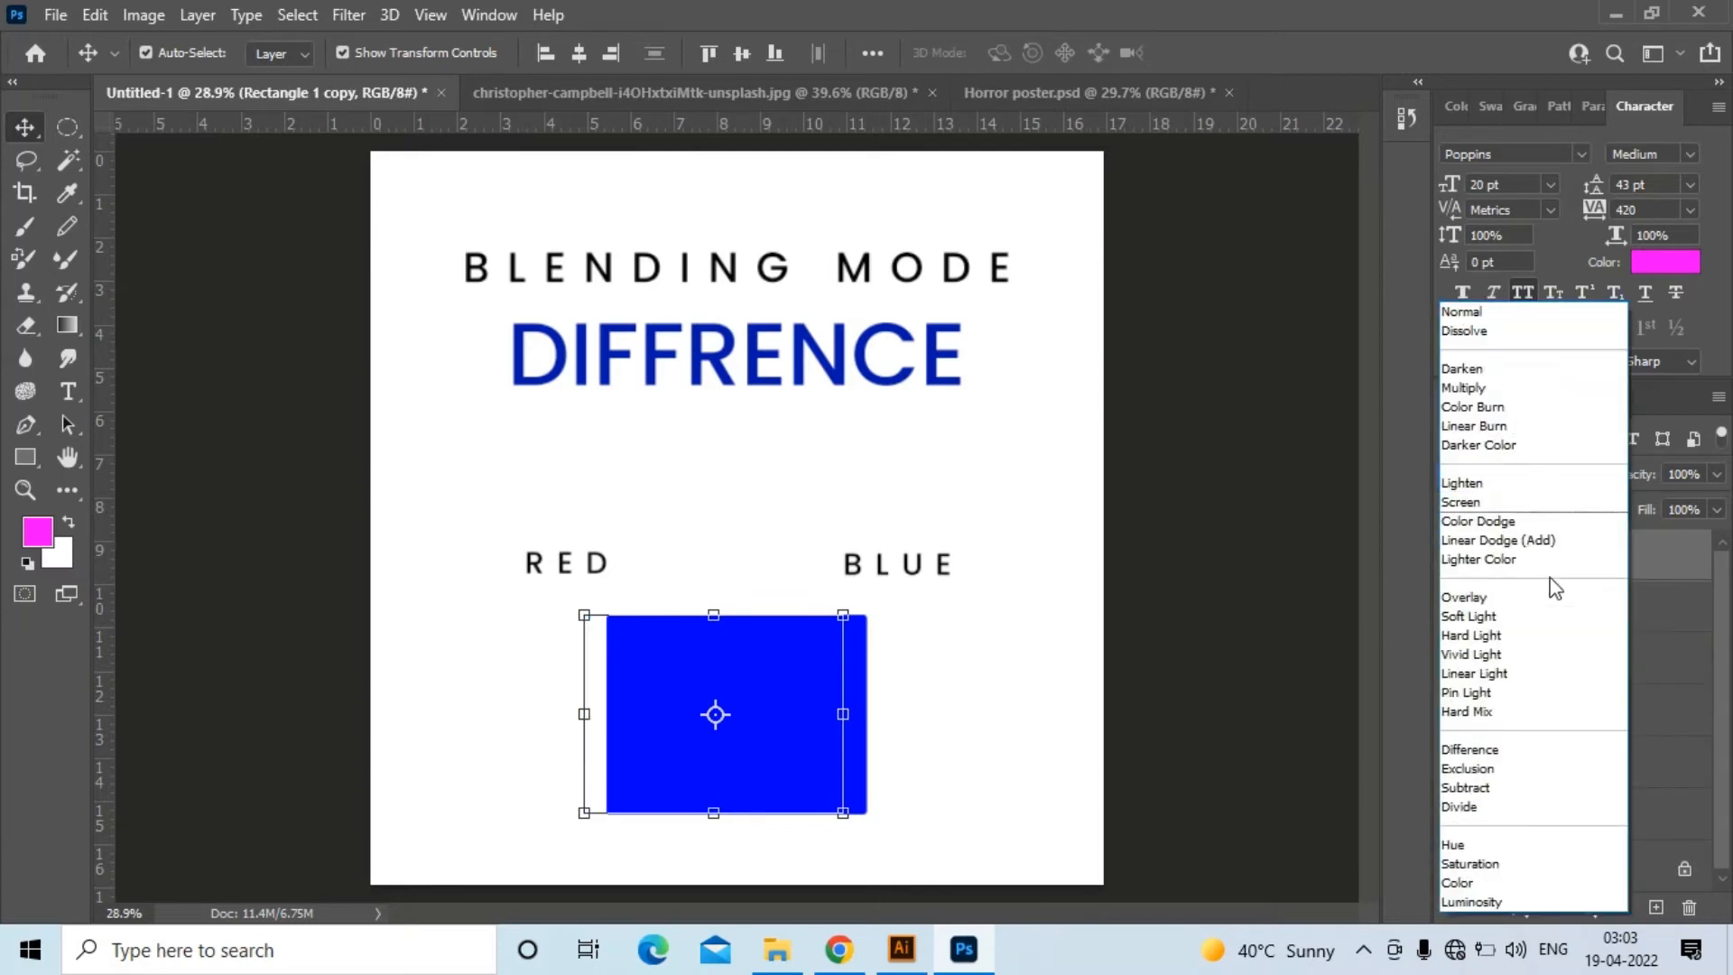
click(1509, 753)
drag(813, 716, 812, 723)
click(1264, 715)
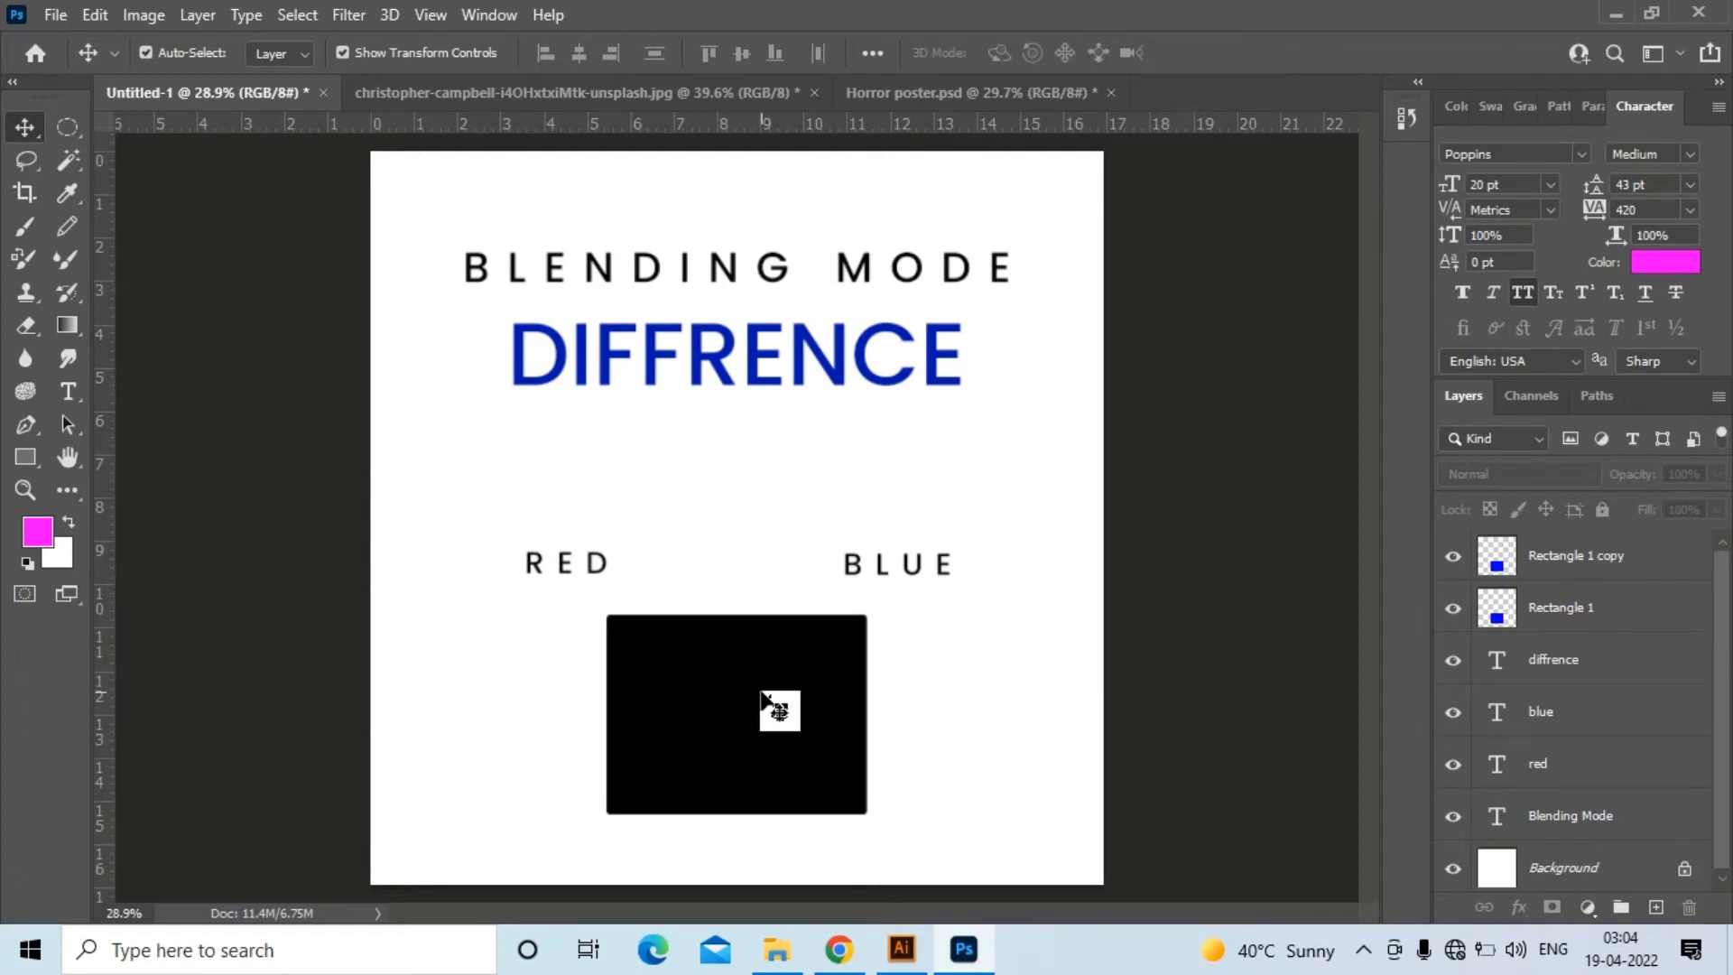
Offset the upper blue rectangle slightly to the right of the lower one, undoing any further upward and sideways moves
drag(756, 689, 785, 698)
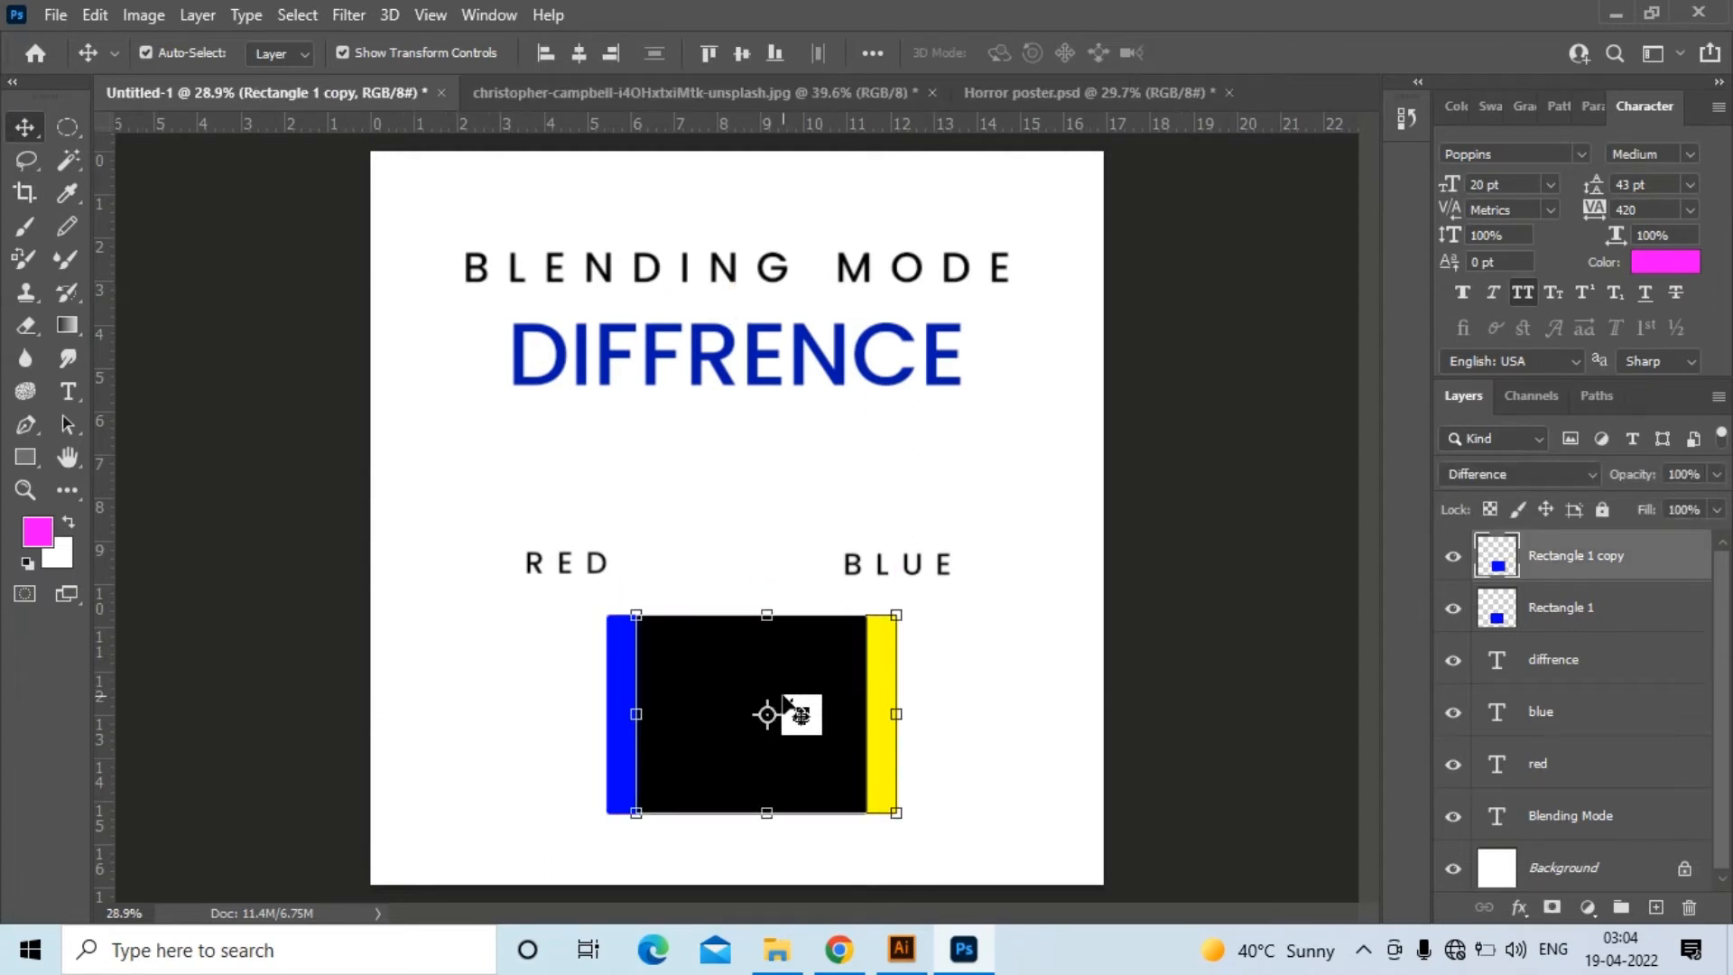
drag(783, 697, 774, 670)
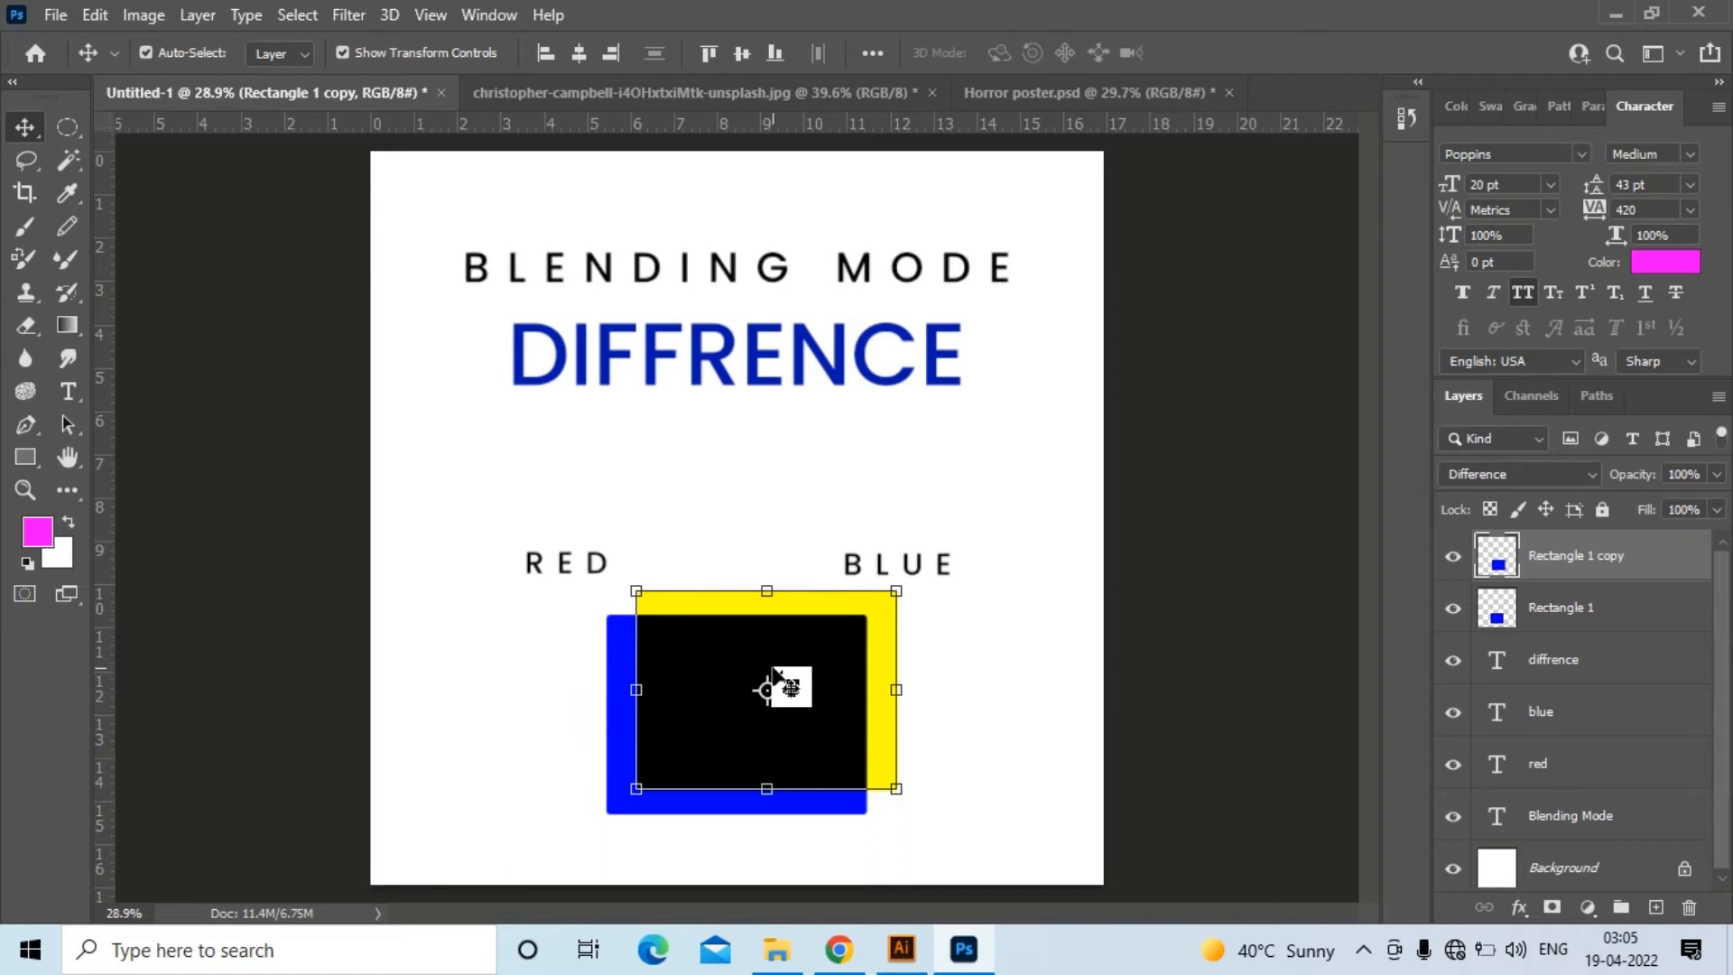
drag(830, 664, 856, 668)
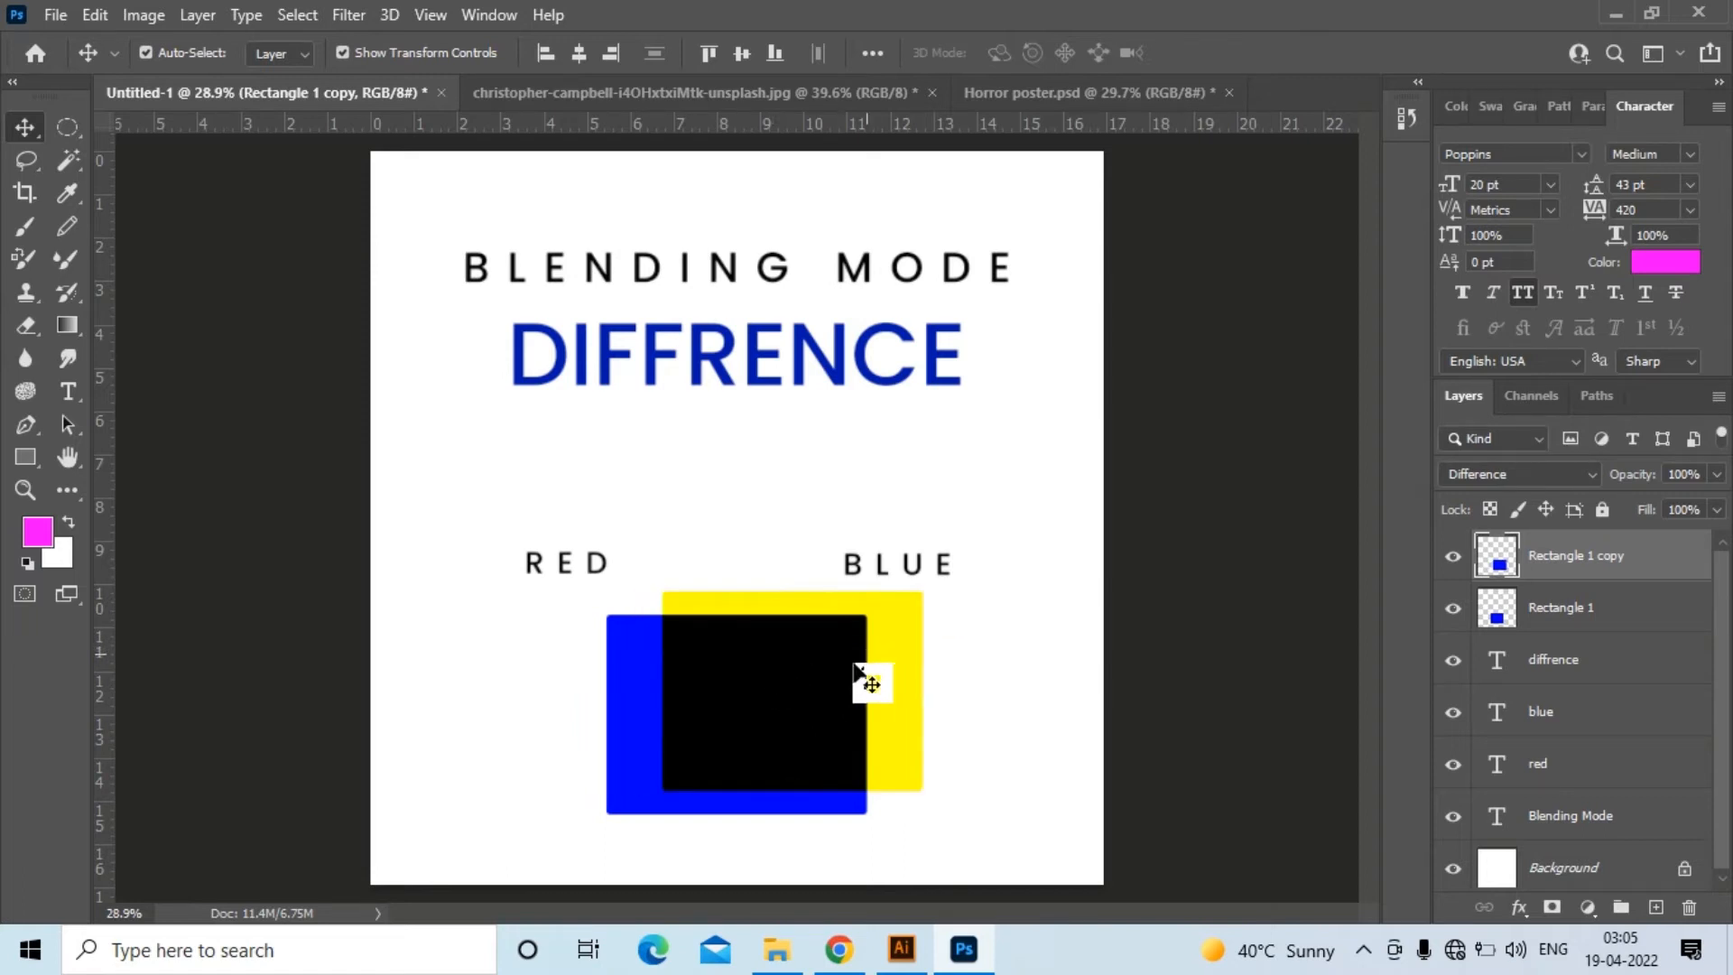
key(ctrl+z)
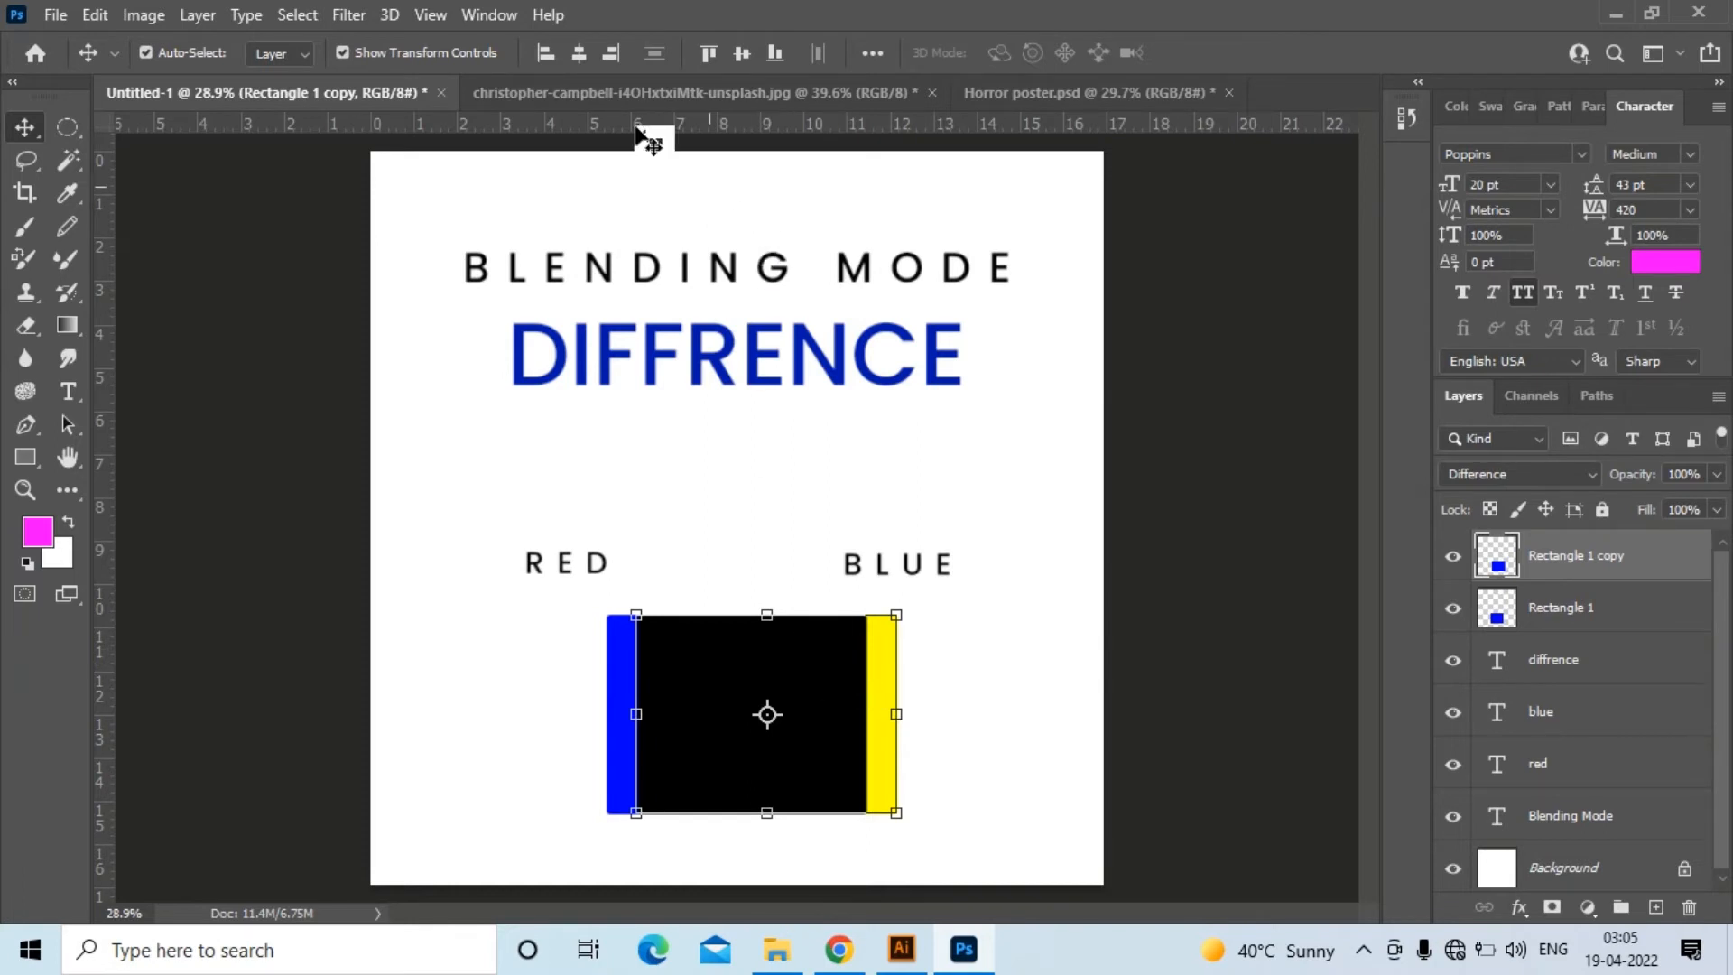
In the christopher-campbell portrait document, lasso the eye and eyebrow on the left of the face and copy them to a new layer
click(587, 92)
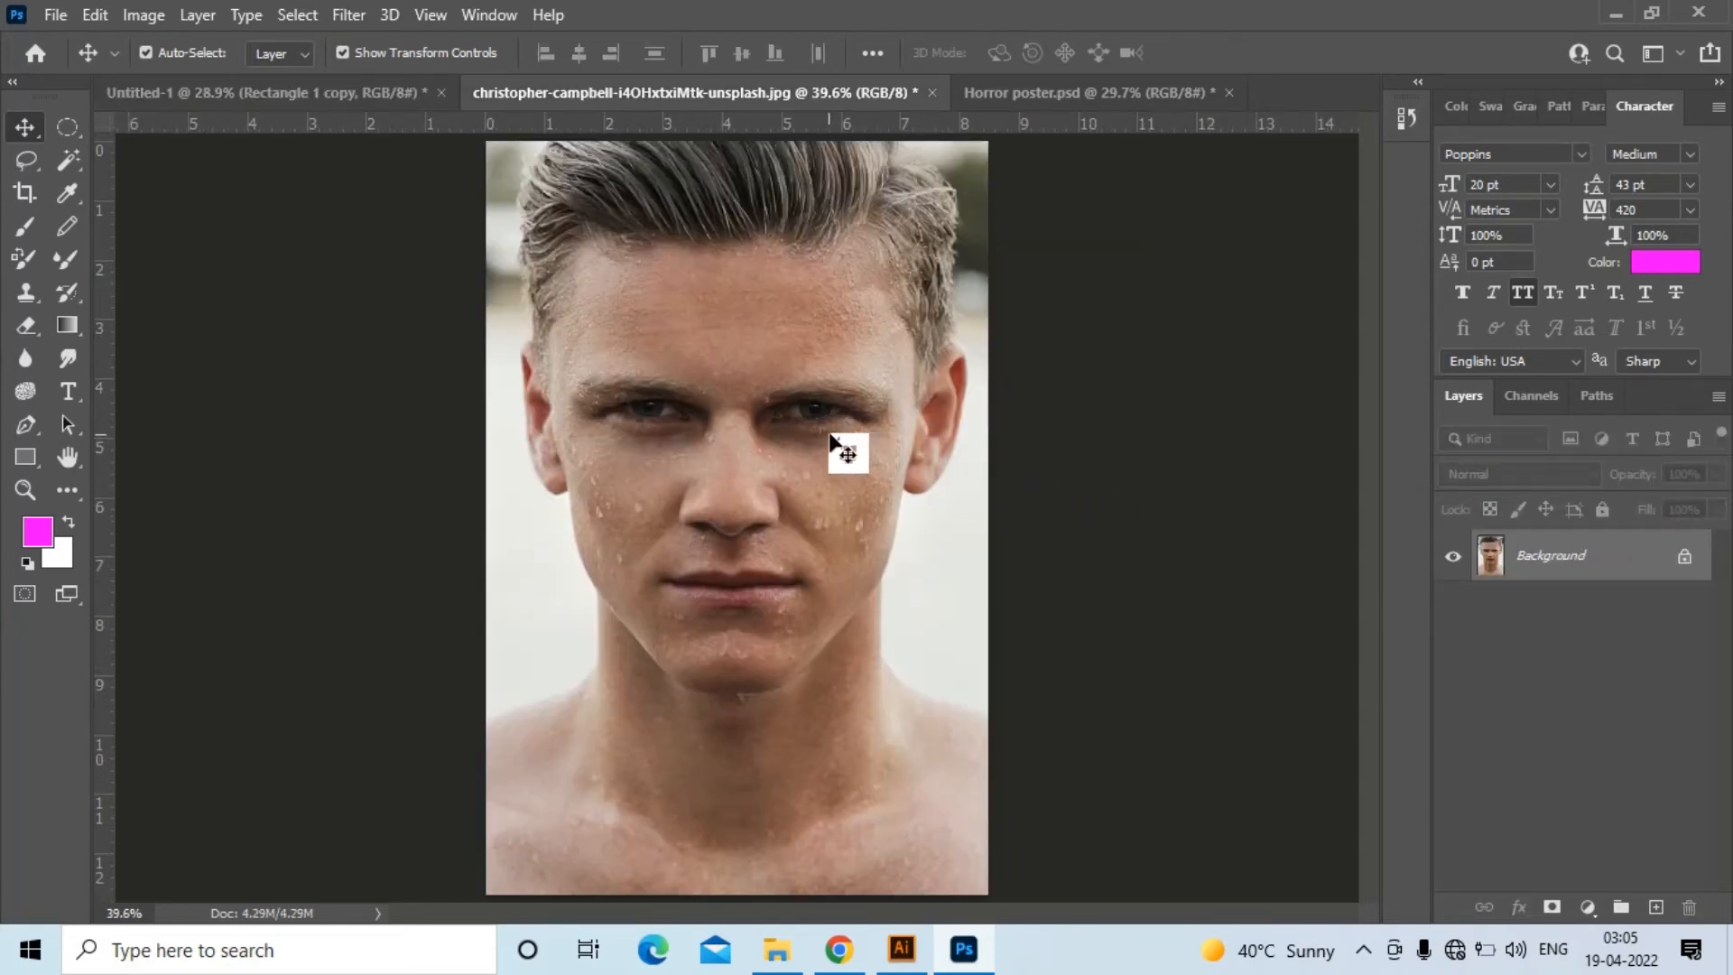
scroll(732, 356, up, 3)
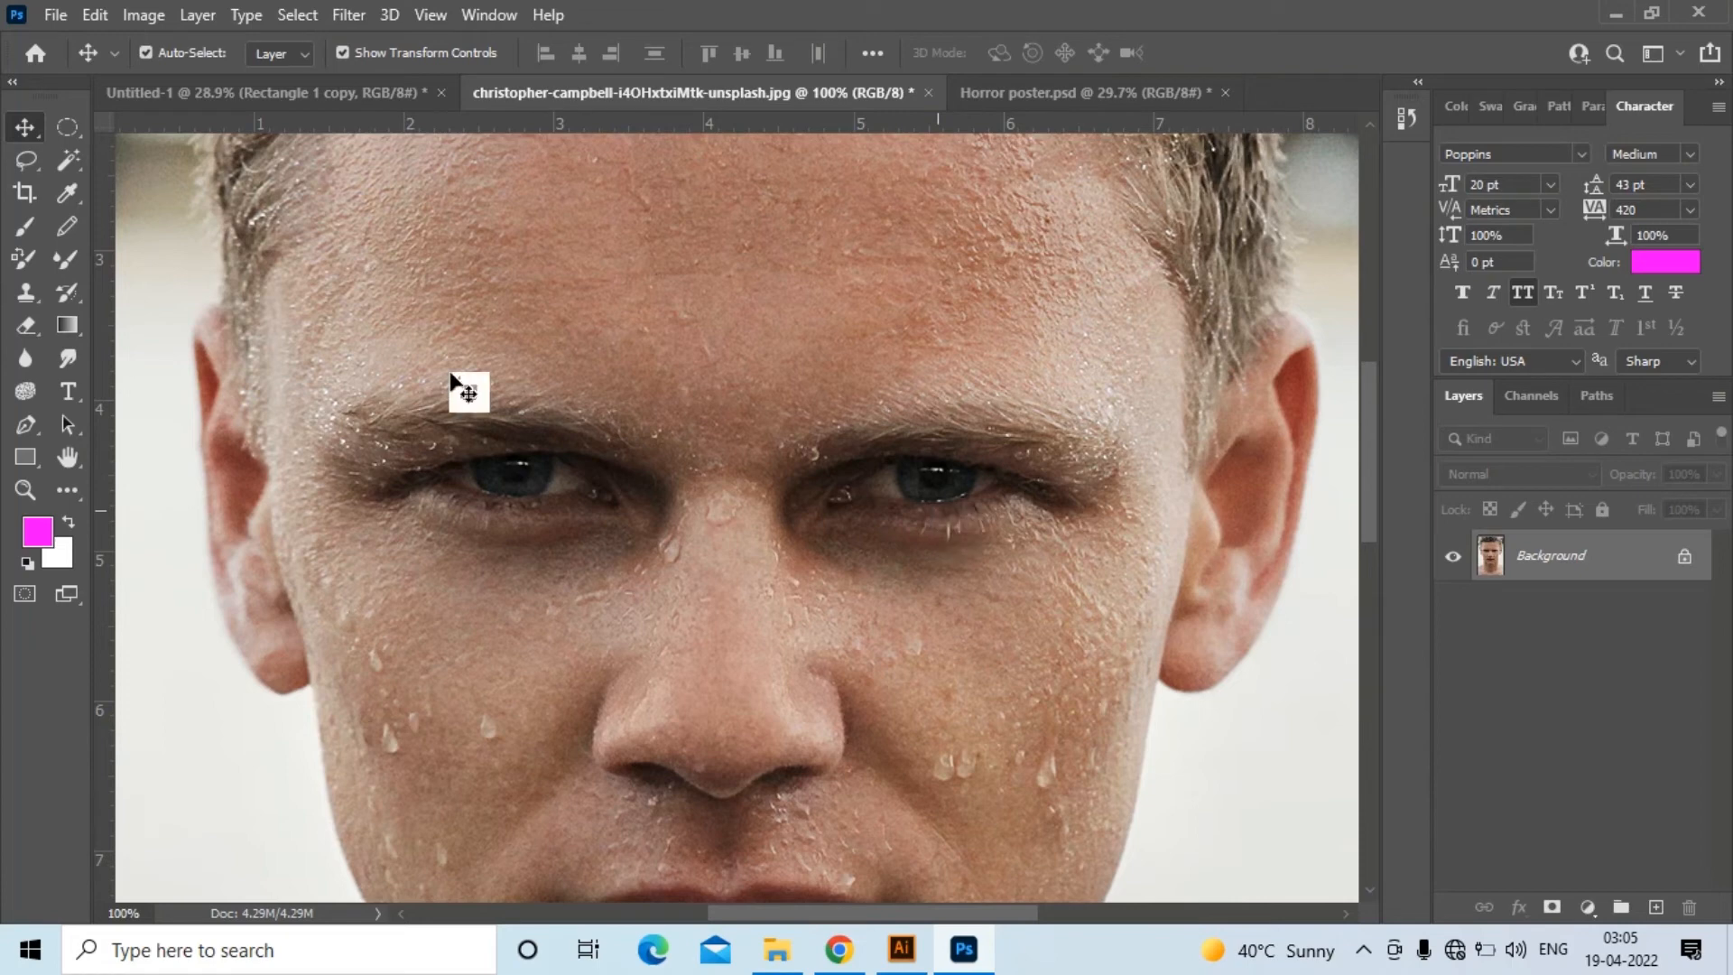
click(32, 166)
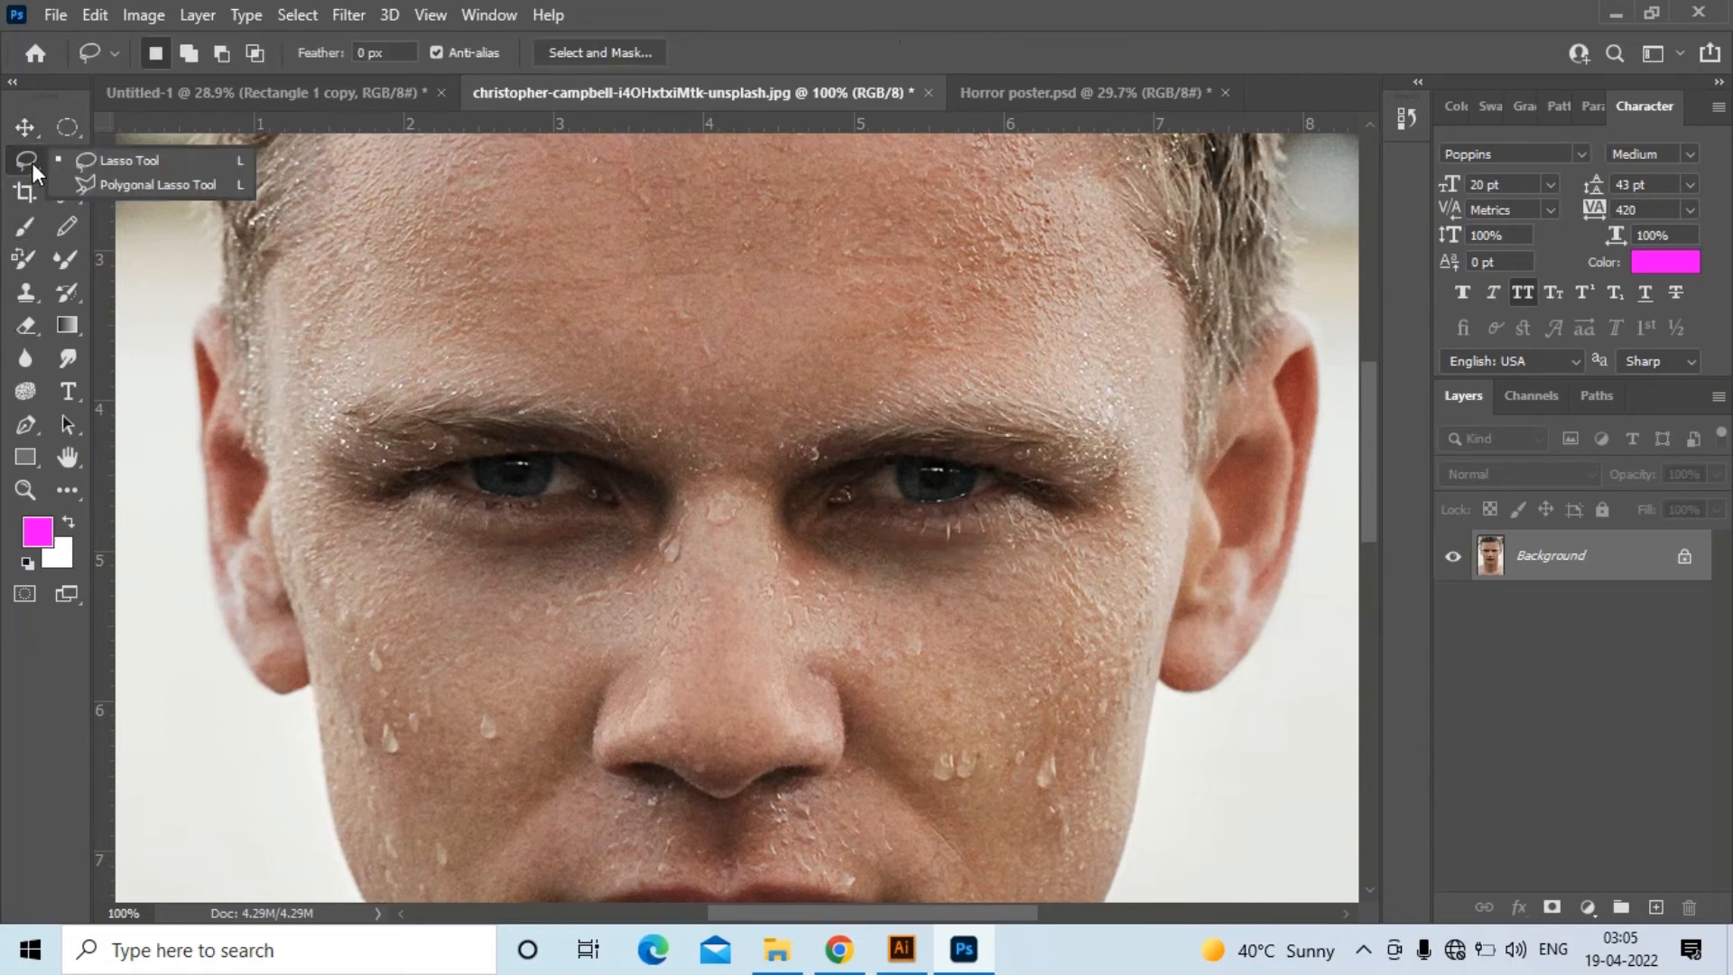
click(159, 162)
mouse_move(396, 544)
mouse_down()
mouse_move(357, 524)
mouse_move(322, 438)
mouse_up()
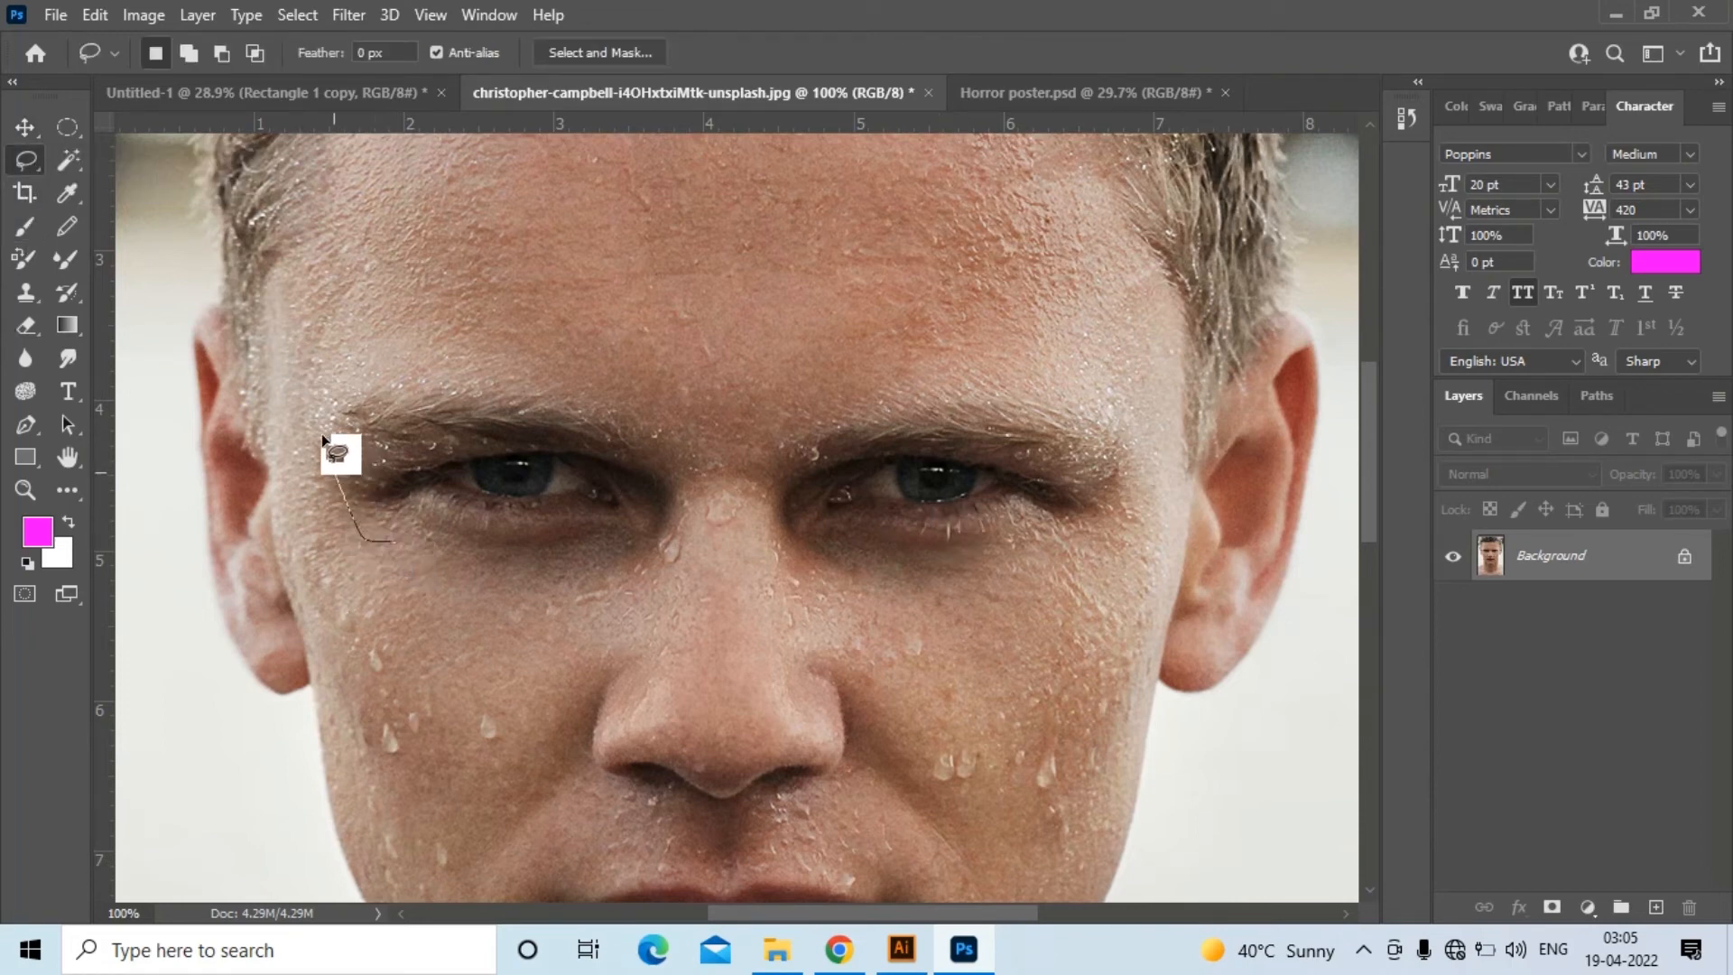
mouse_move(387, 376)
mouse_down()
mouse_move(491, 377)
mouse_move(646, 428)
mouse_move(706, 537)
mouse_move(665, 572)
mouse_move(397, 551)
mouse_up()
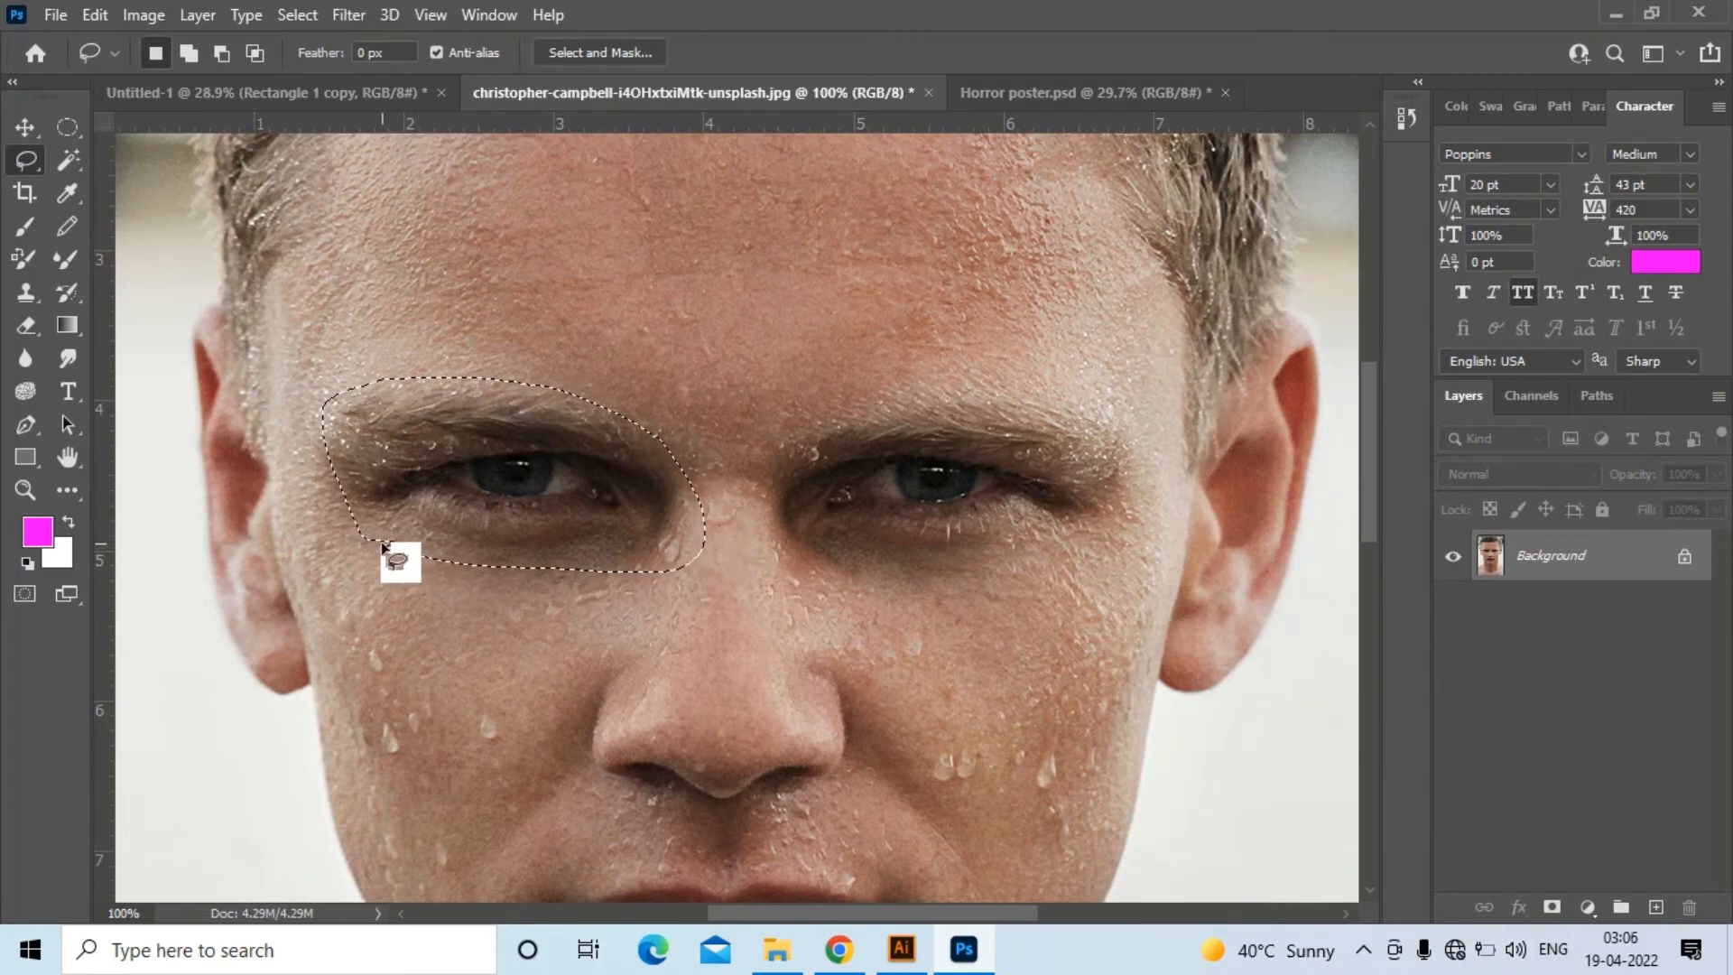
key(ctrl+j)
Move the copied eye to the other side of the face, flip it horizontally and place it just below the original eye
click(26, 127)
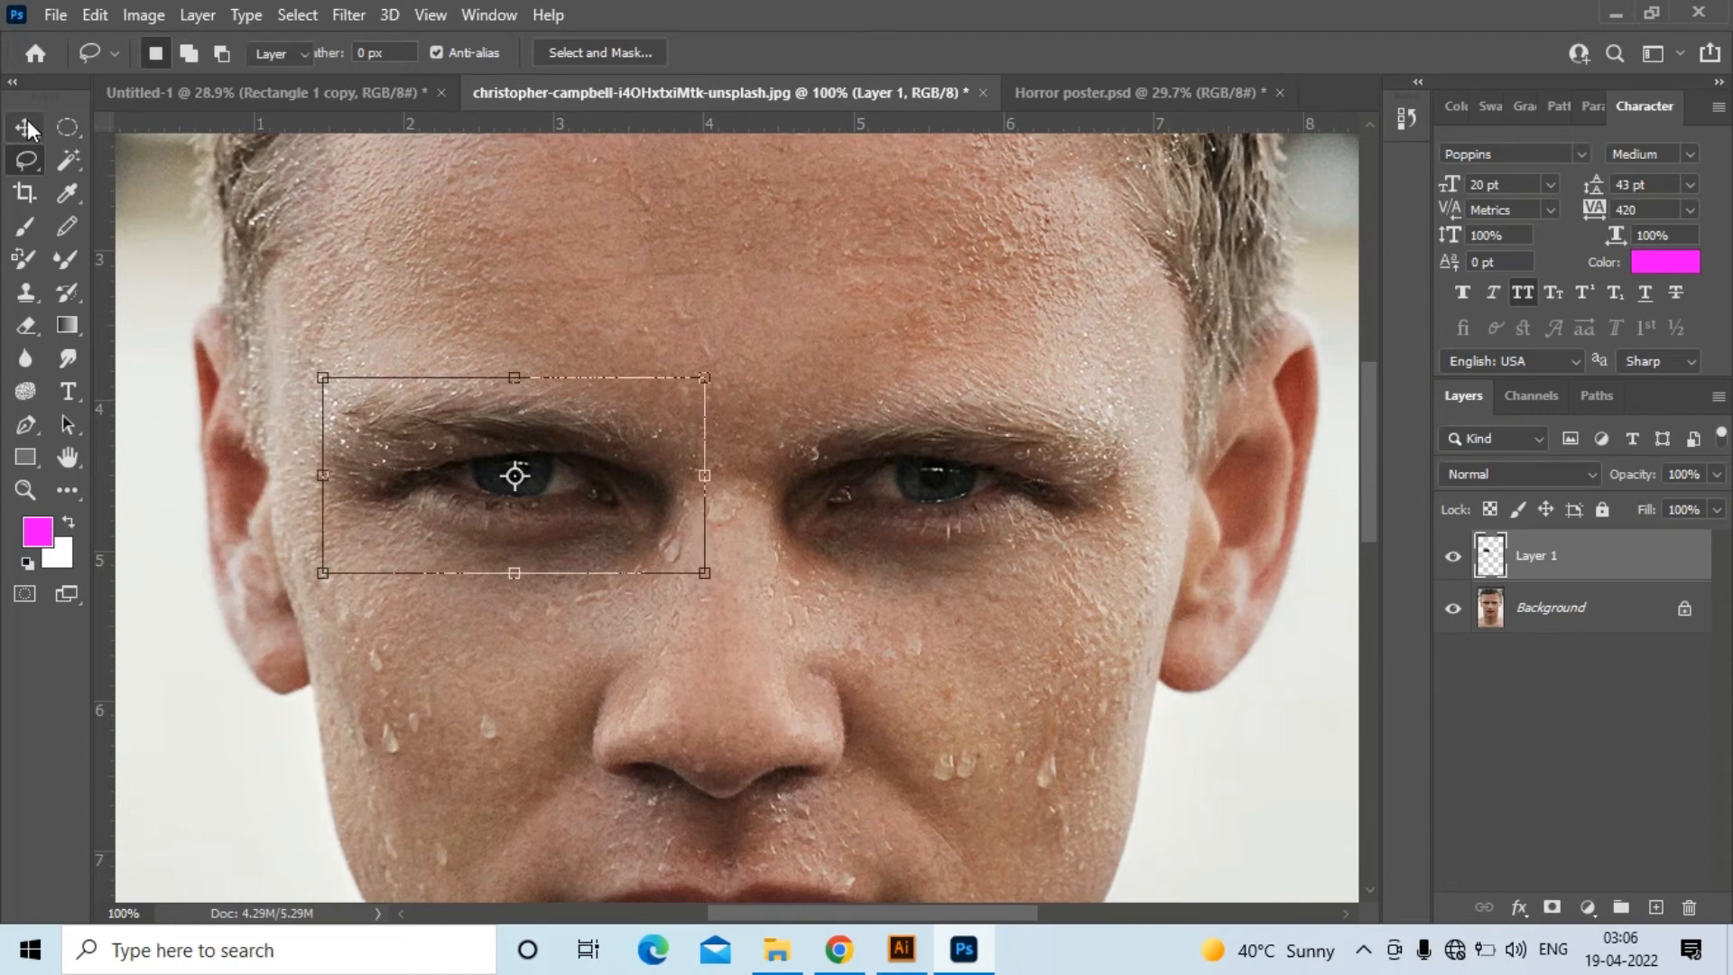
drag(531, 479, 972, 496)
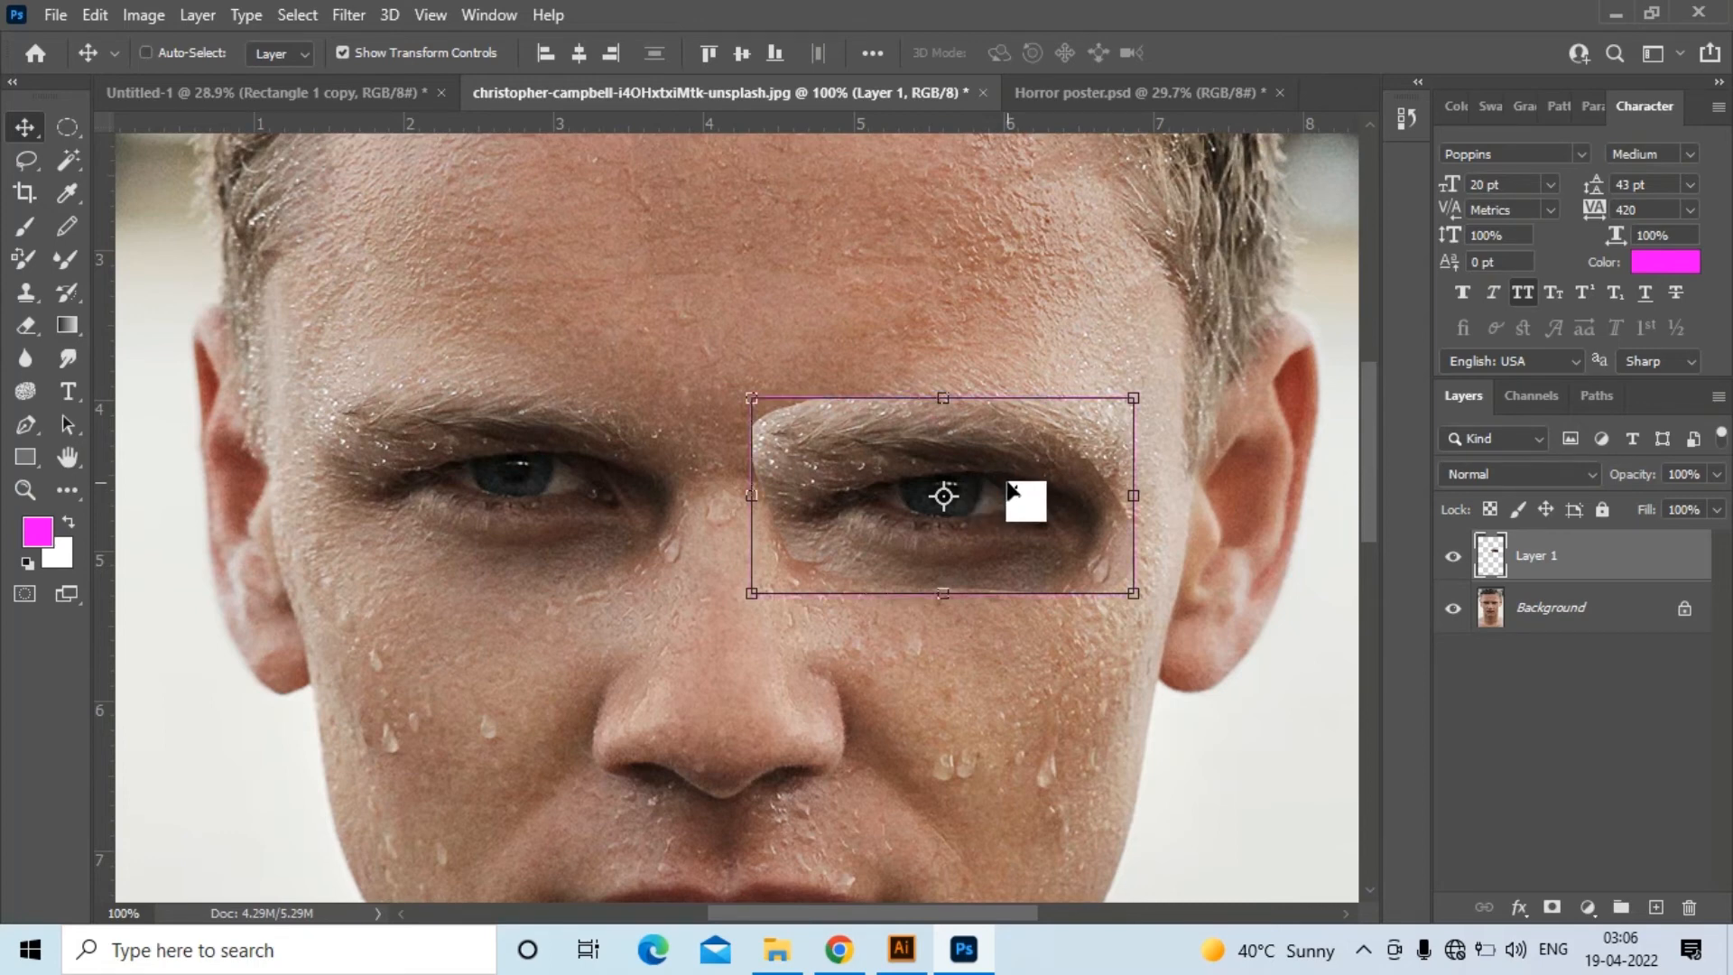
key(ctrl+t)
right_click(1011, 490)
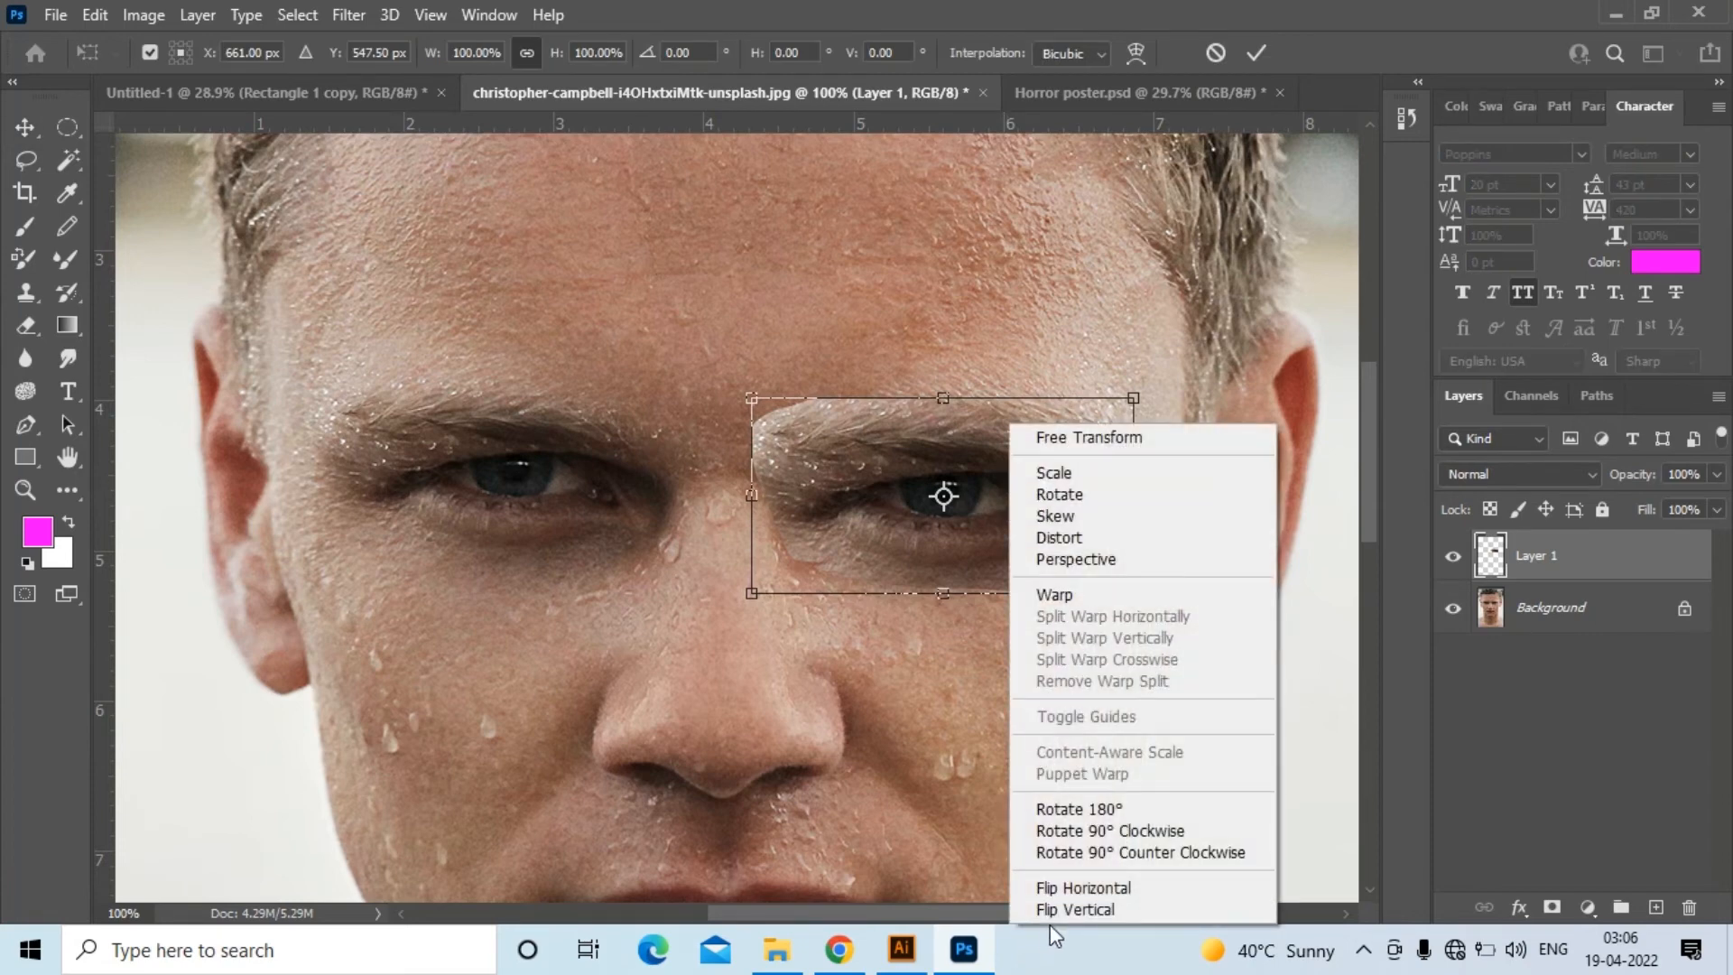
click(1069, 886)
drag(1041, 435, 1051, 546)
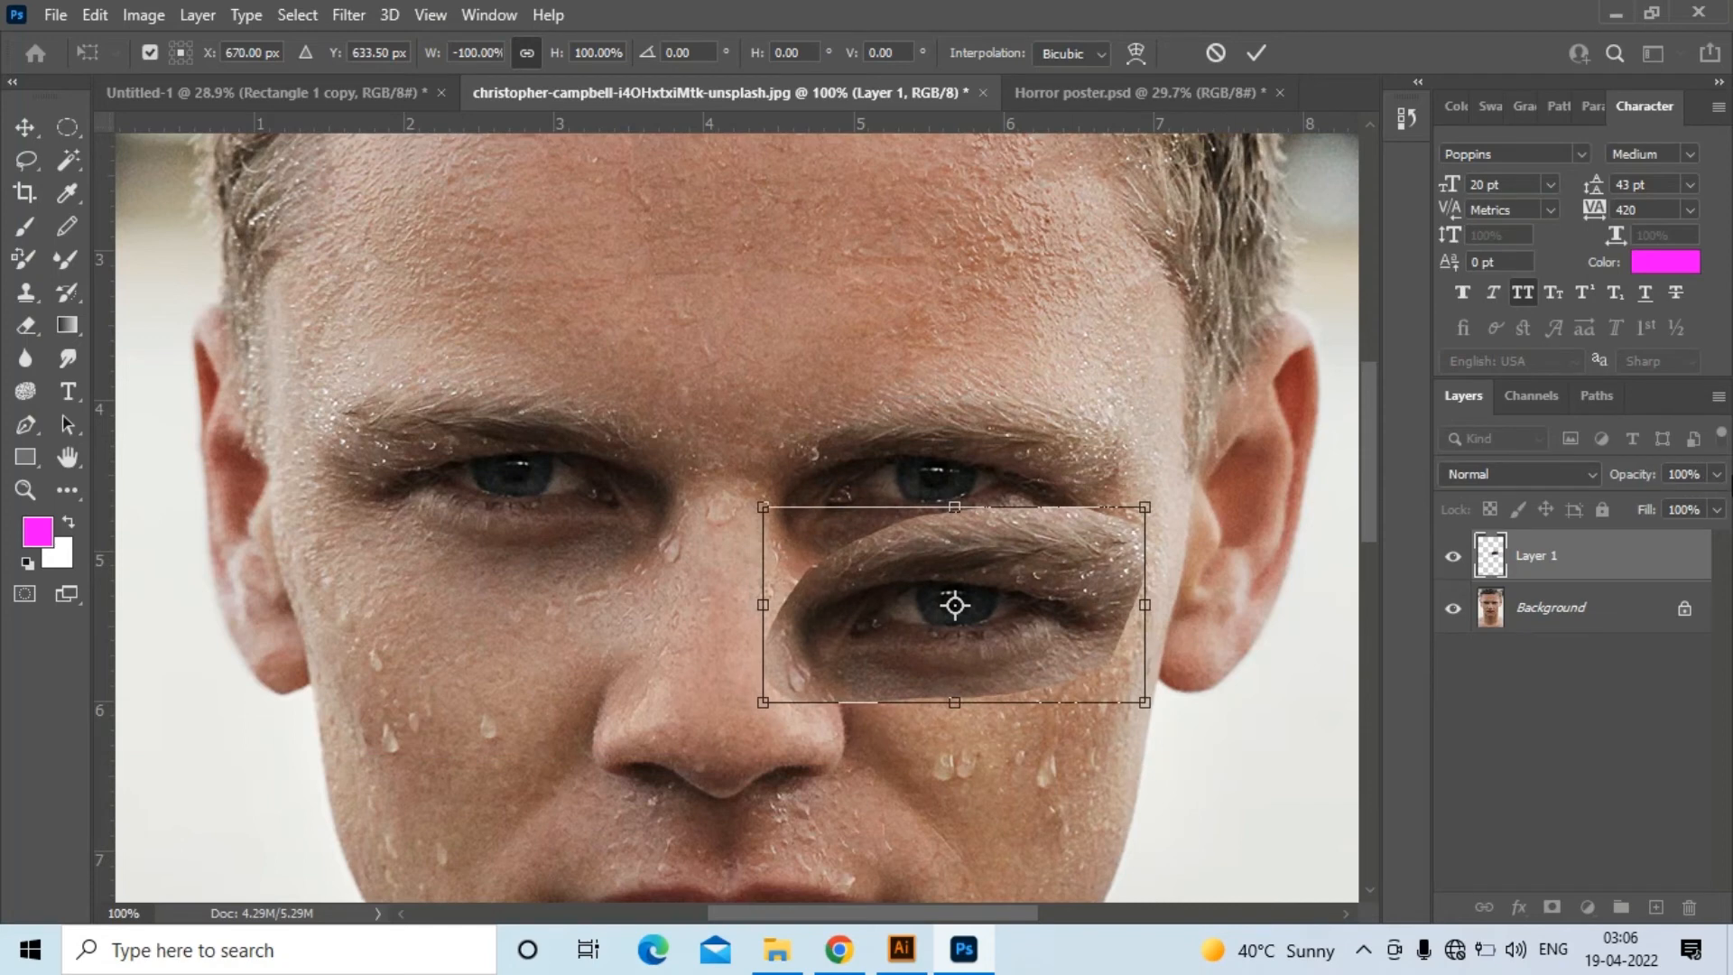
Reposition the flipped eye copy at 43% opacity, restore its opacity to 100% and apply the transform
click(1715, 474)
drag(1683, 504, 1640, 505)
mouse_move(943, 597)
mouse_down()
mouse_move(950, 545)
mouse_move(950, 621)
mouse_up()
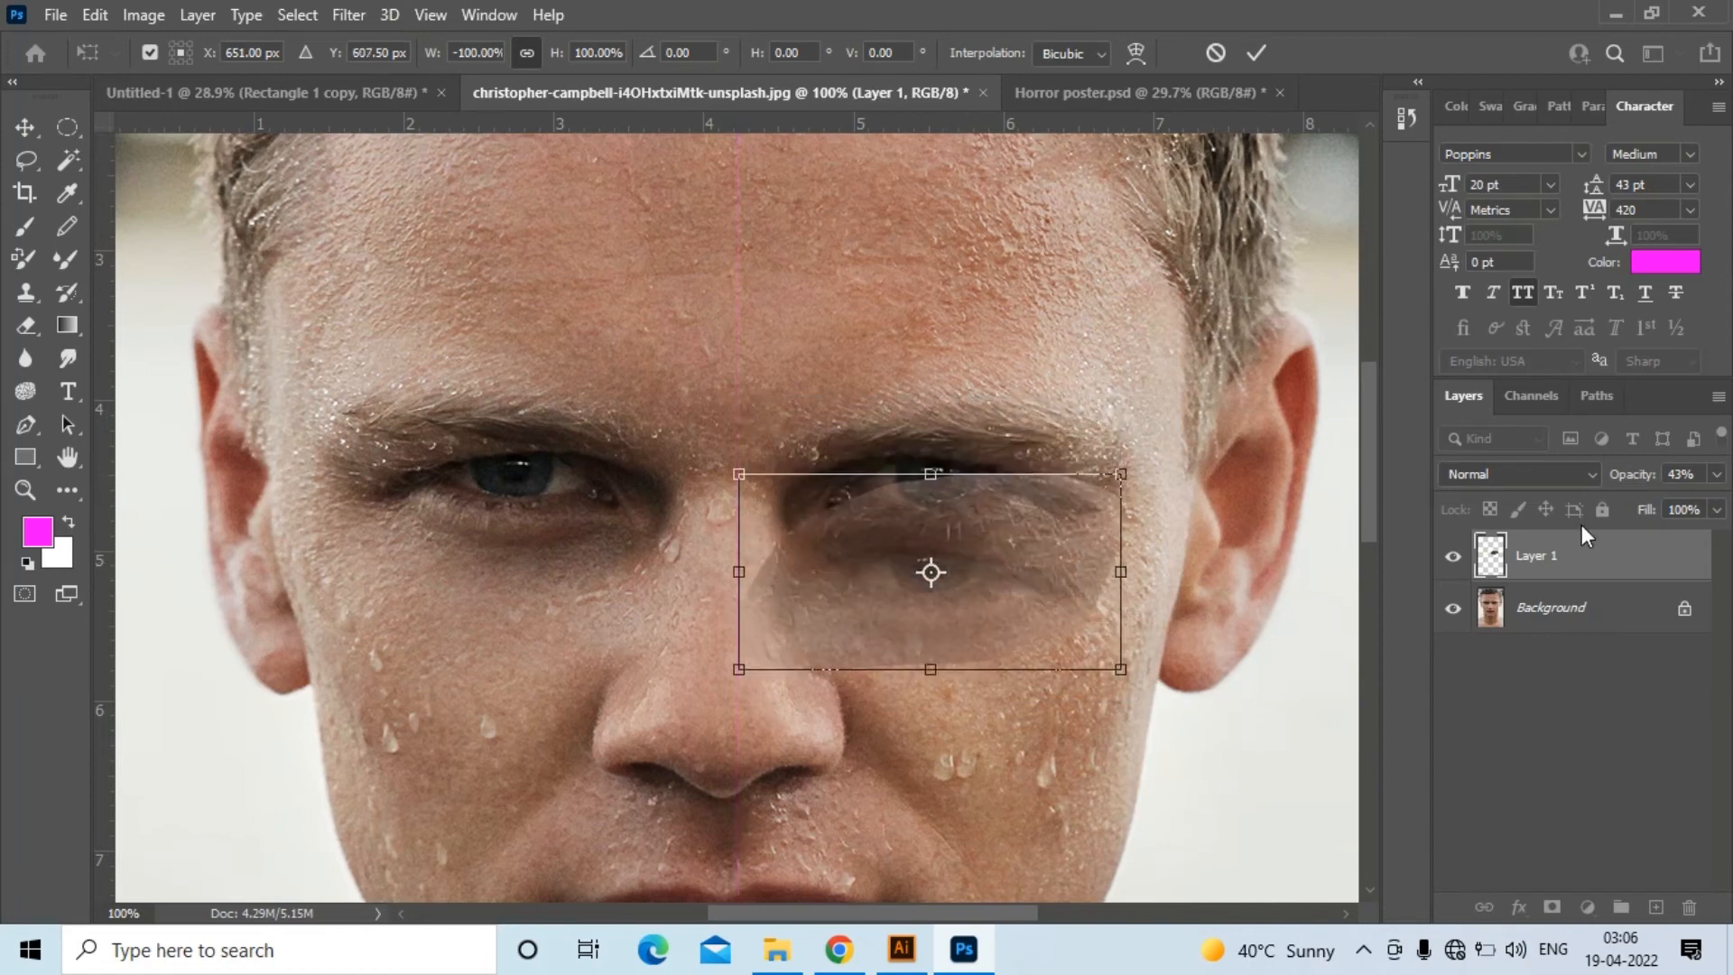
click(1715, 474)
drag(1654, 507, 1725, 510)
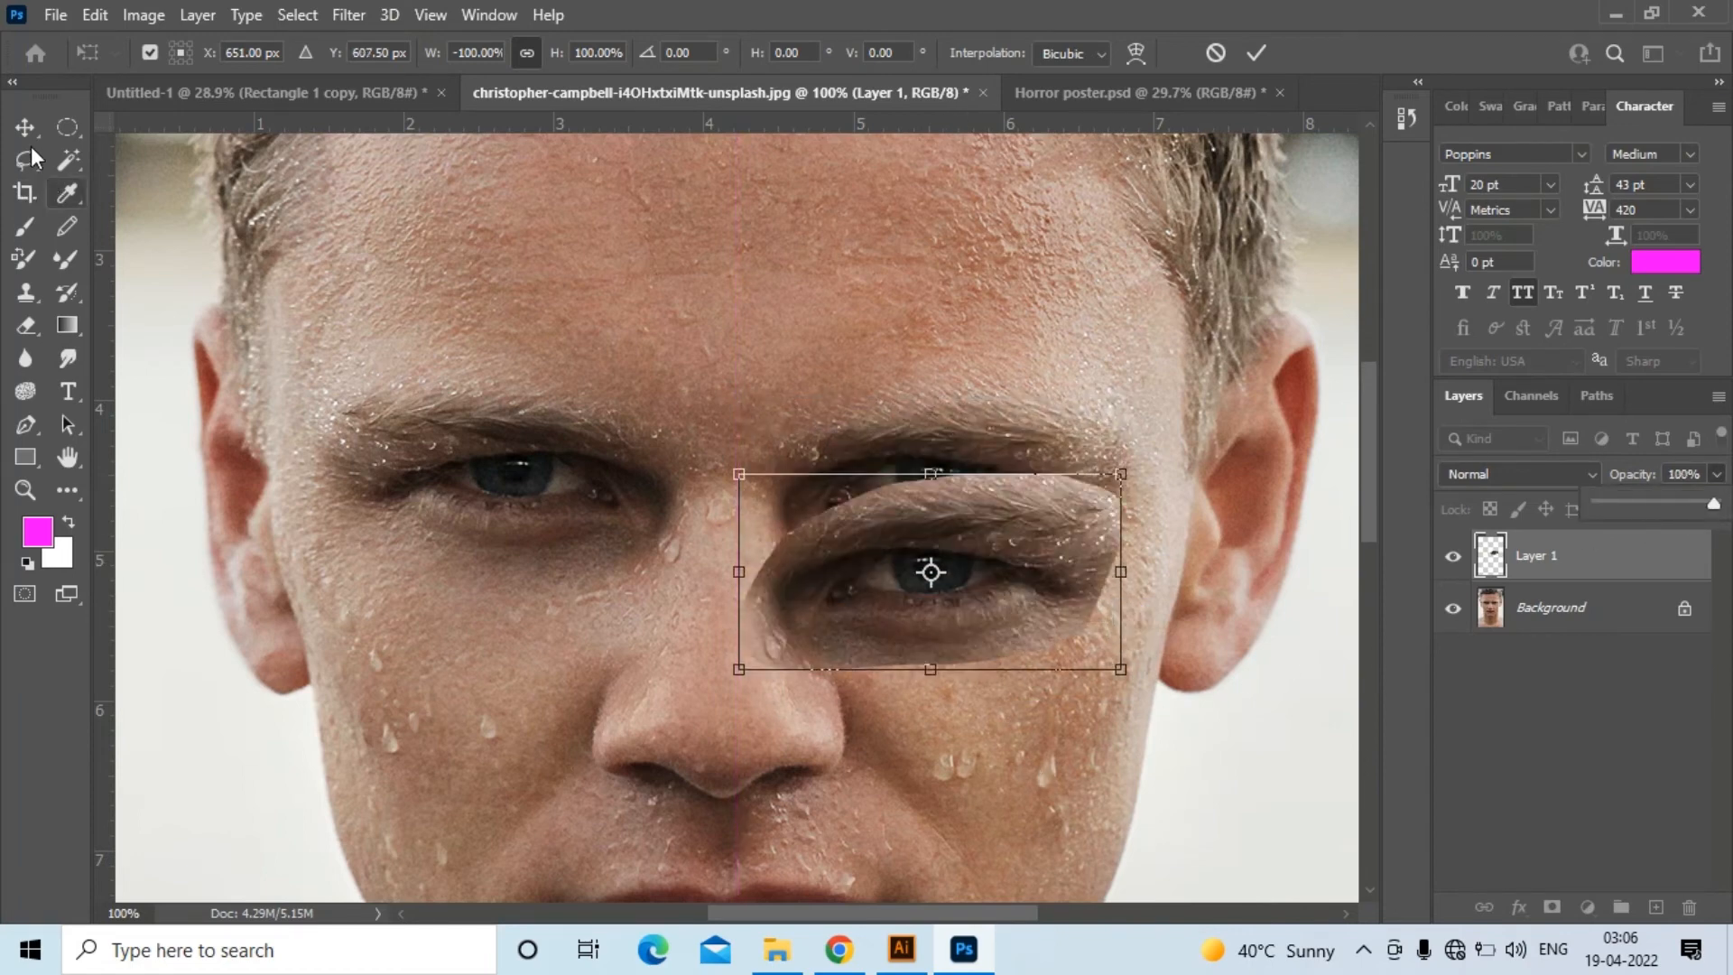
key(Return)
Set the eye copy's blending mode to Difference and align it over the eye on the right of the face
key(l)
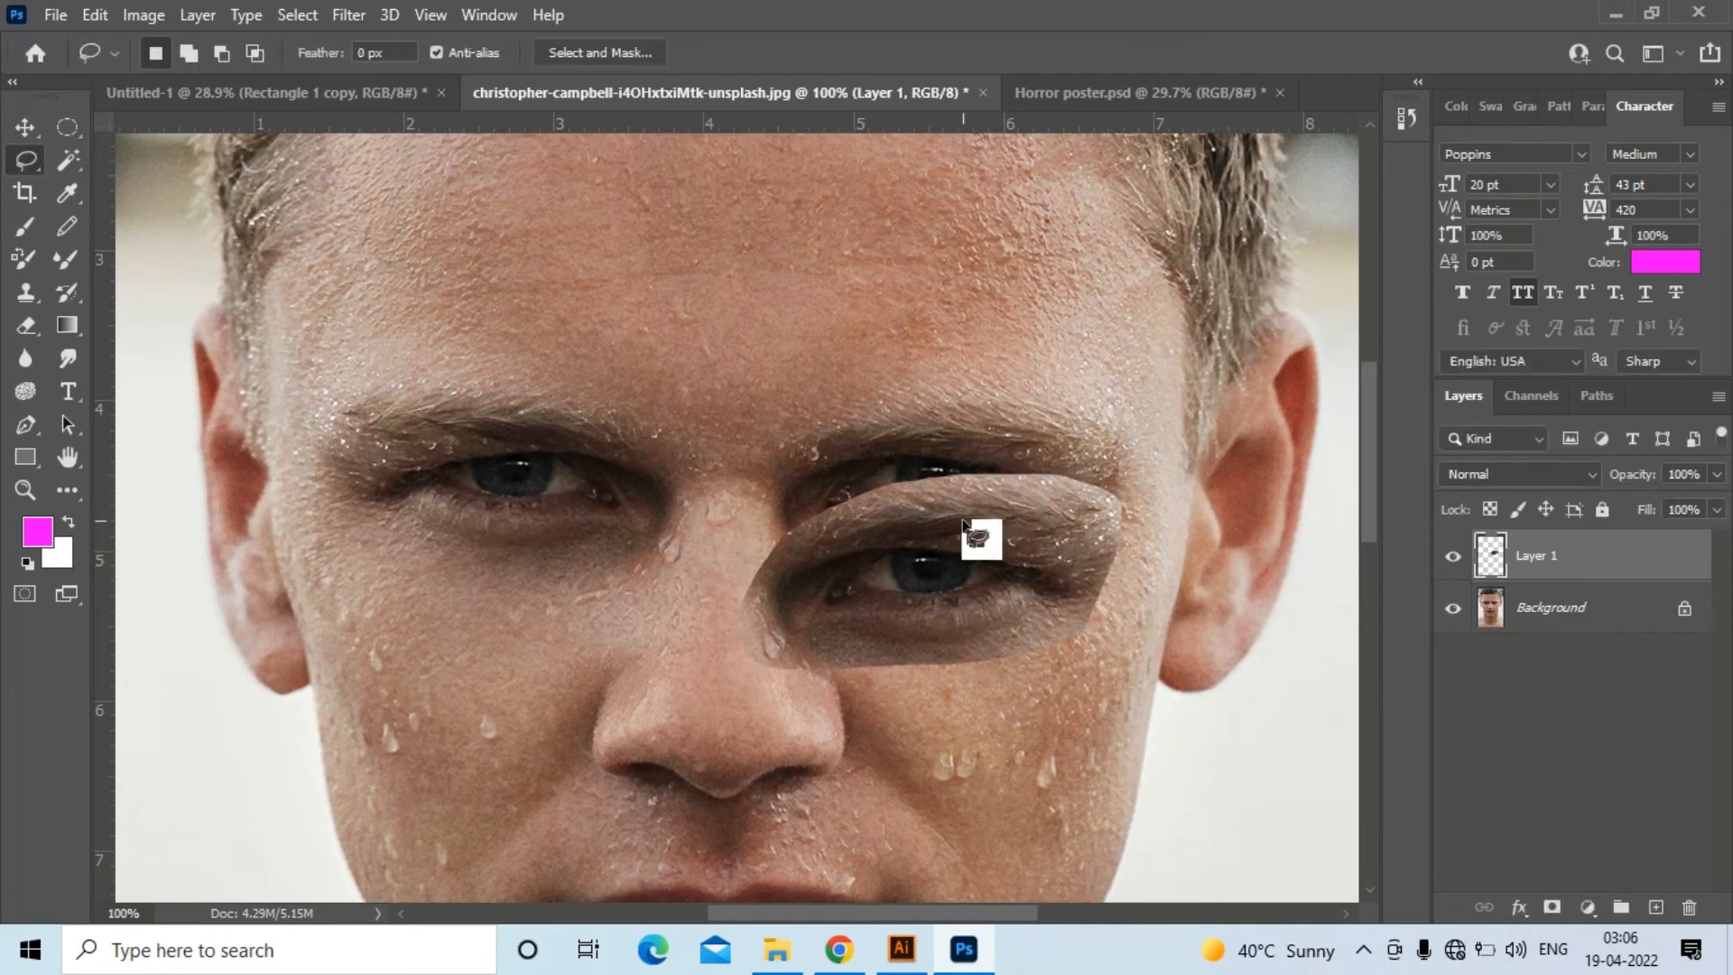
click(1529, 473)
click(1471, 749)
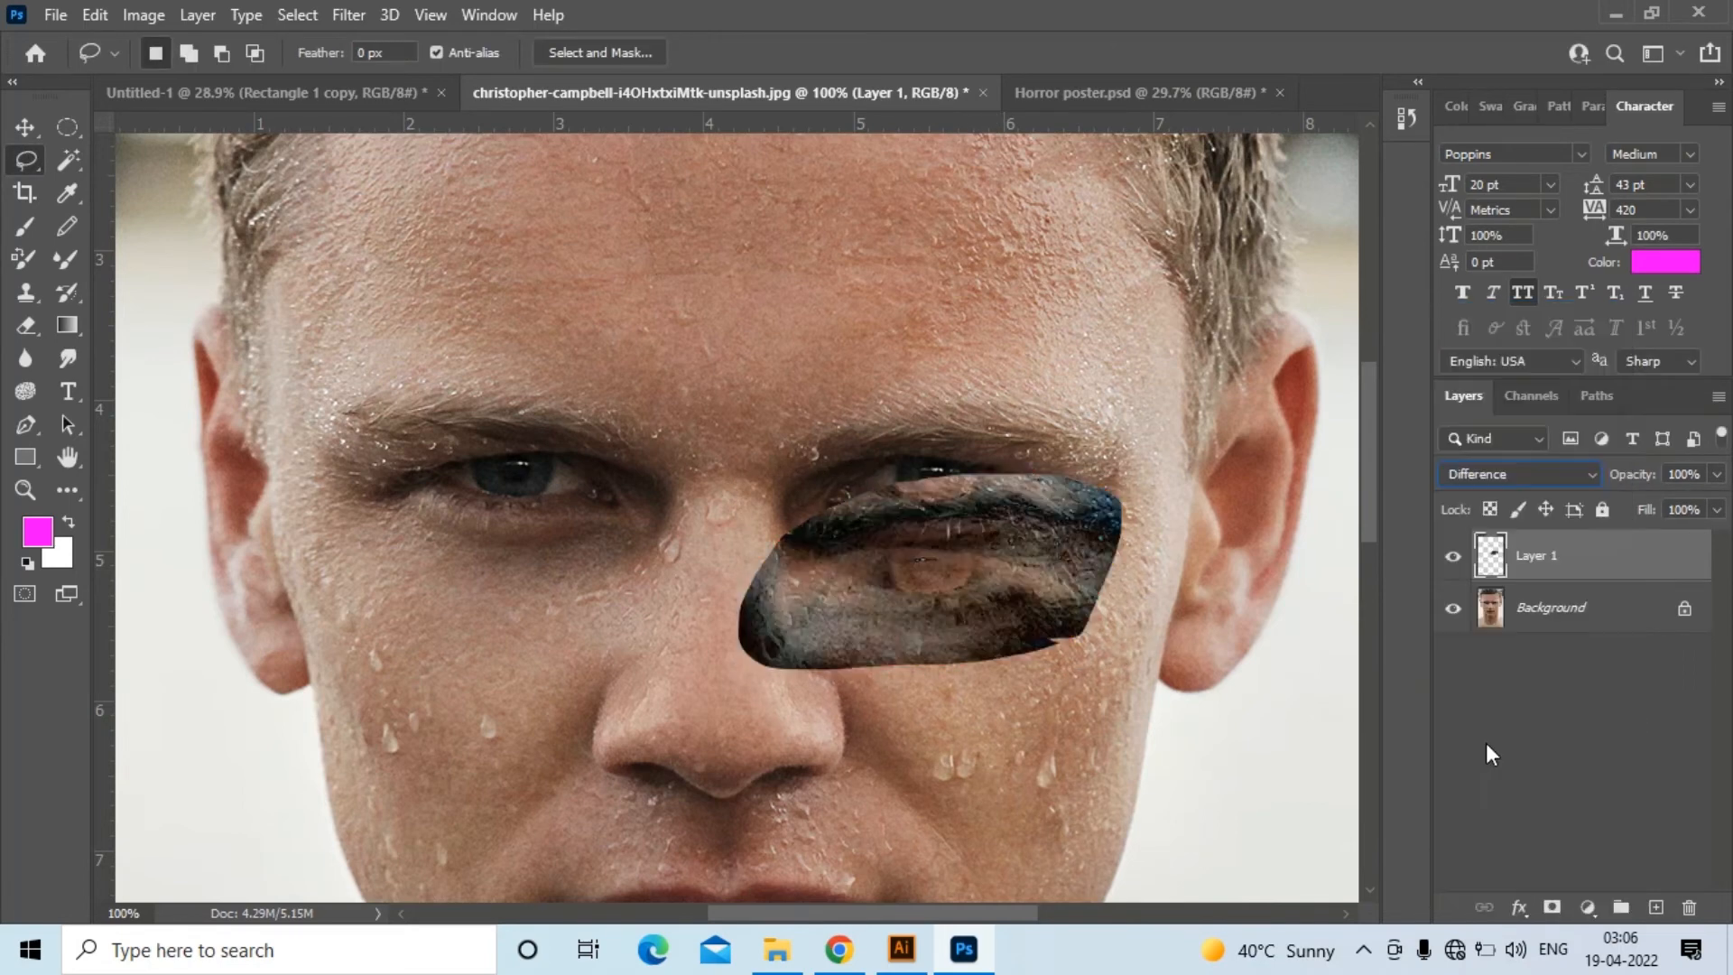
click(27, 127)
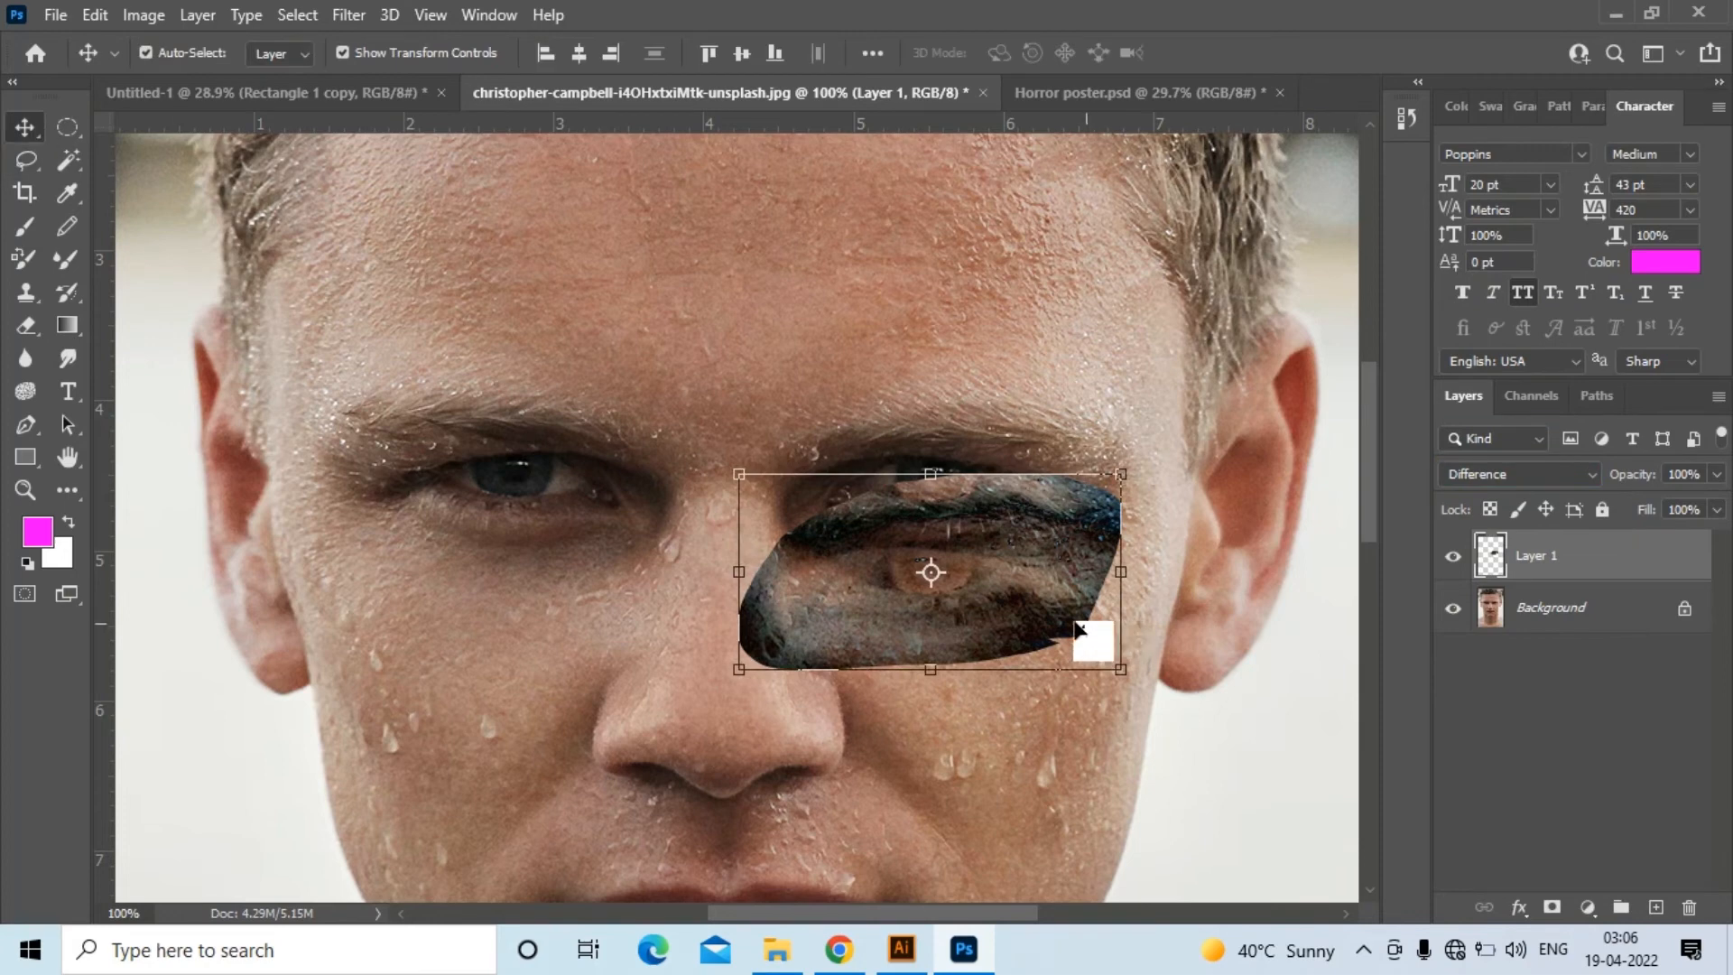
drag(1036, 564, 1042, 469)
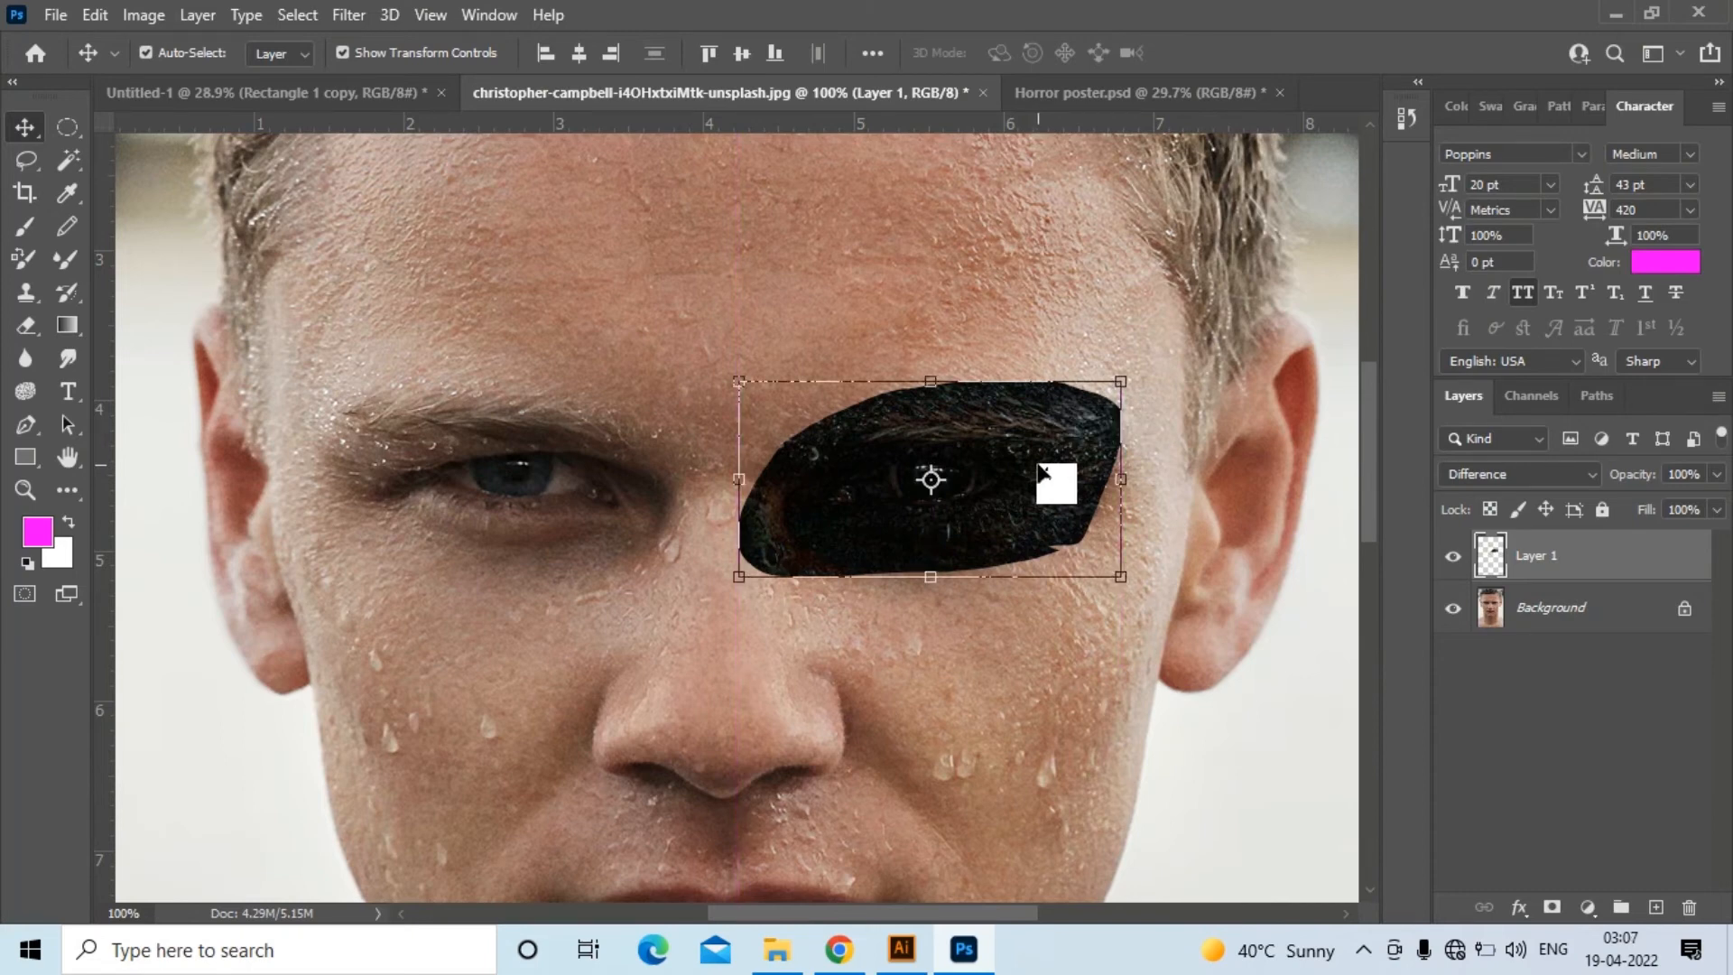
drag(1044, 470, 1030, 463)
Set the eye copy's blending mode back to Normal and add a layer mask to it
click(1503, 471)
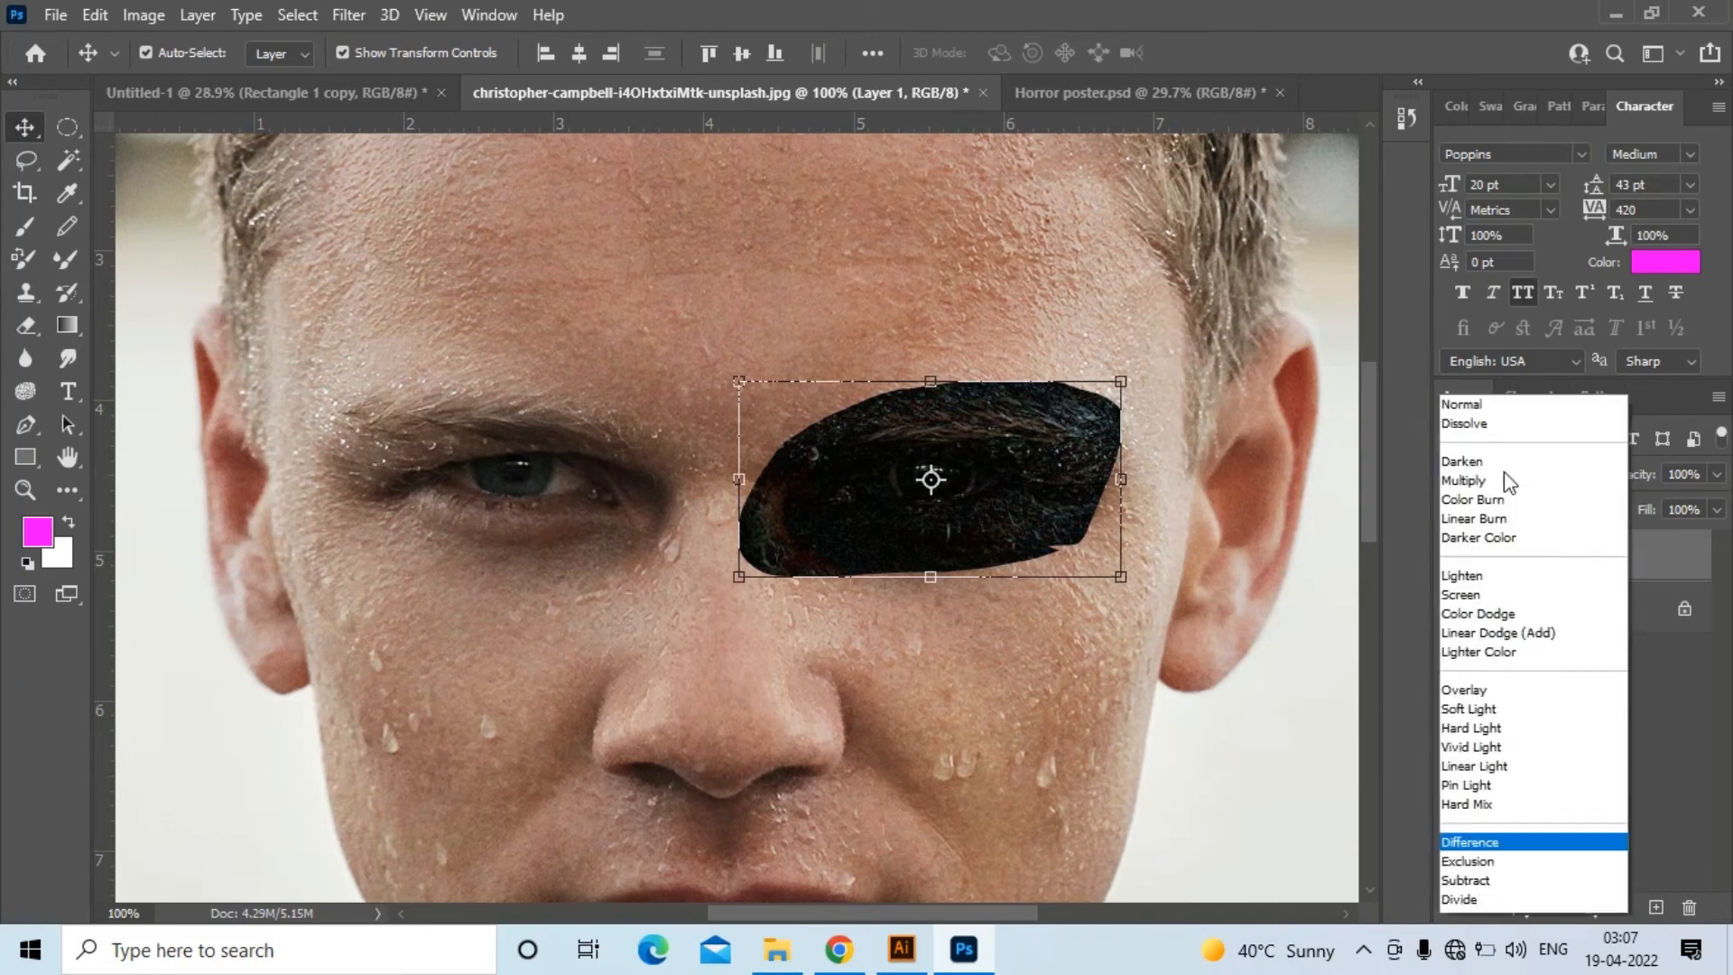
click(1485, 306)
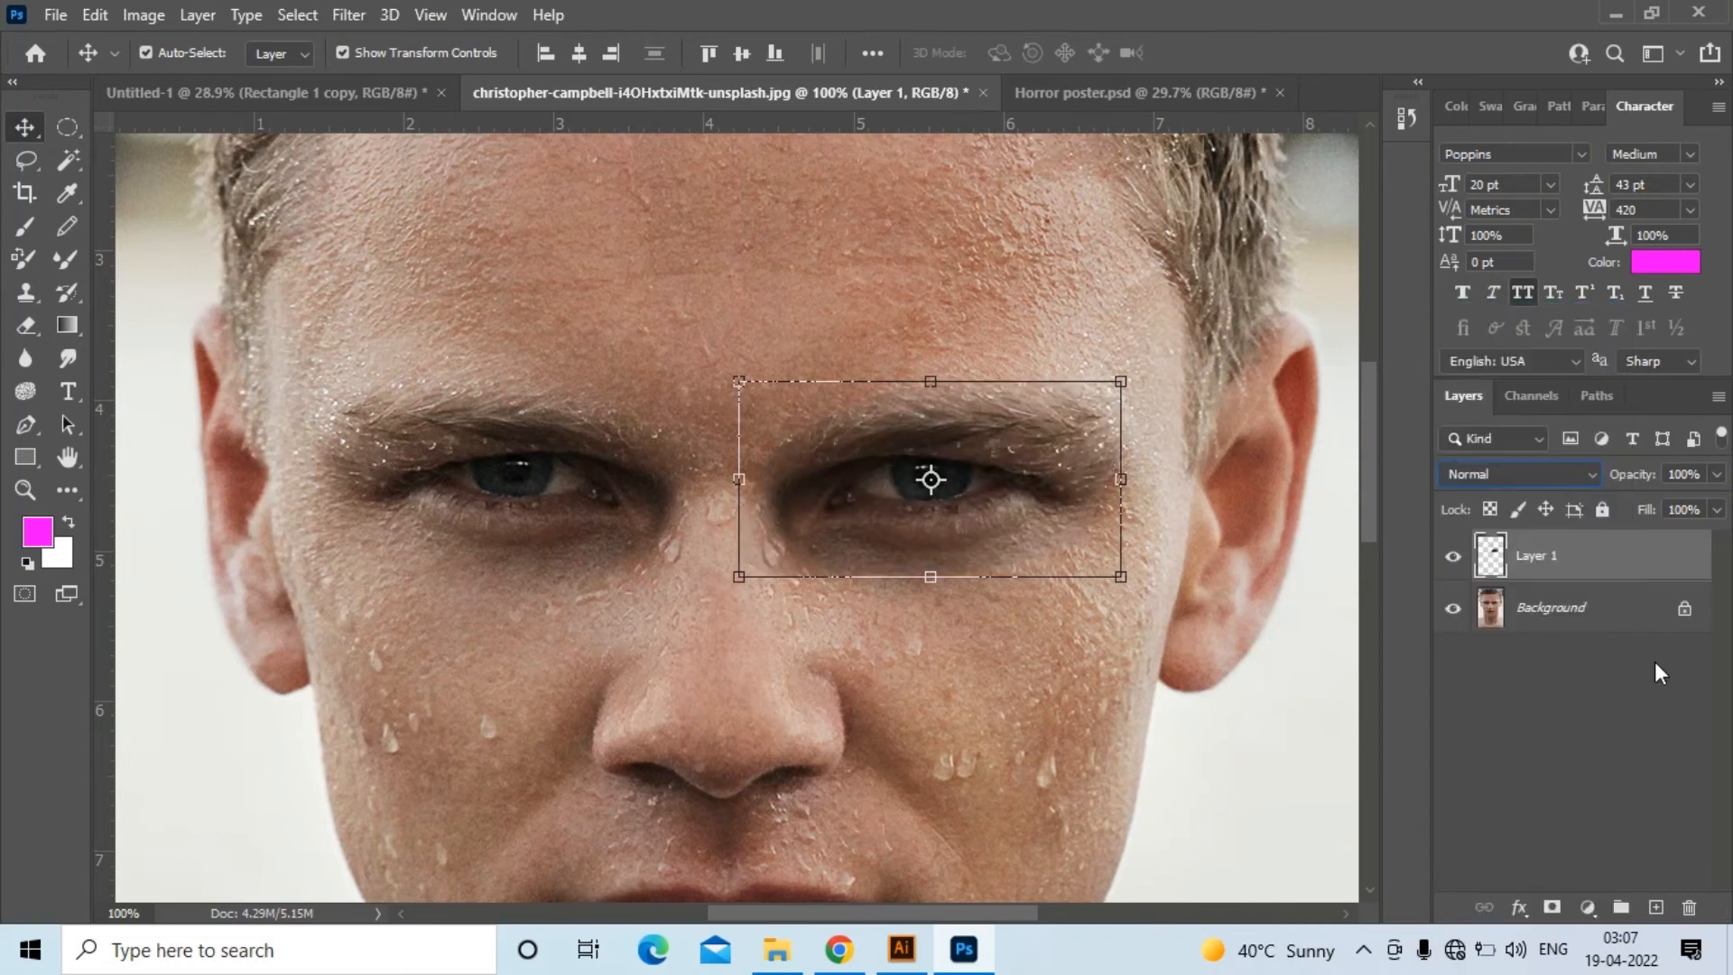
click(1551, 907)
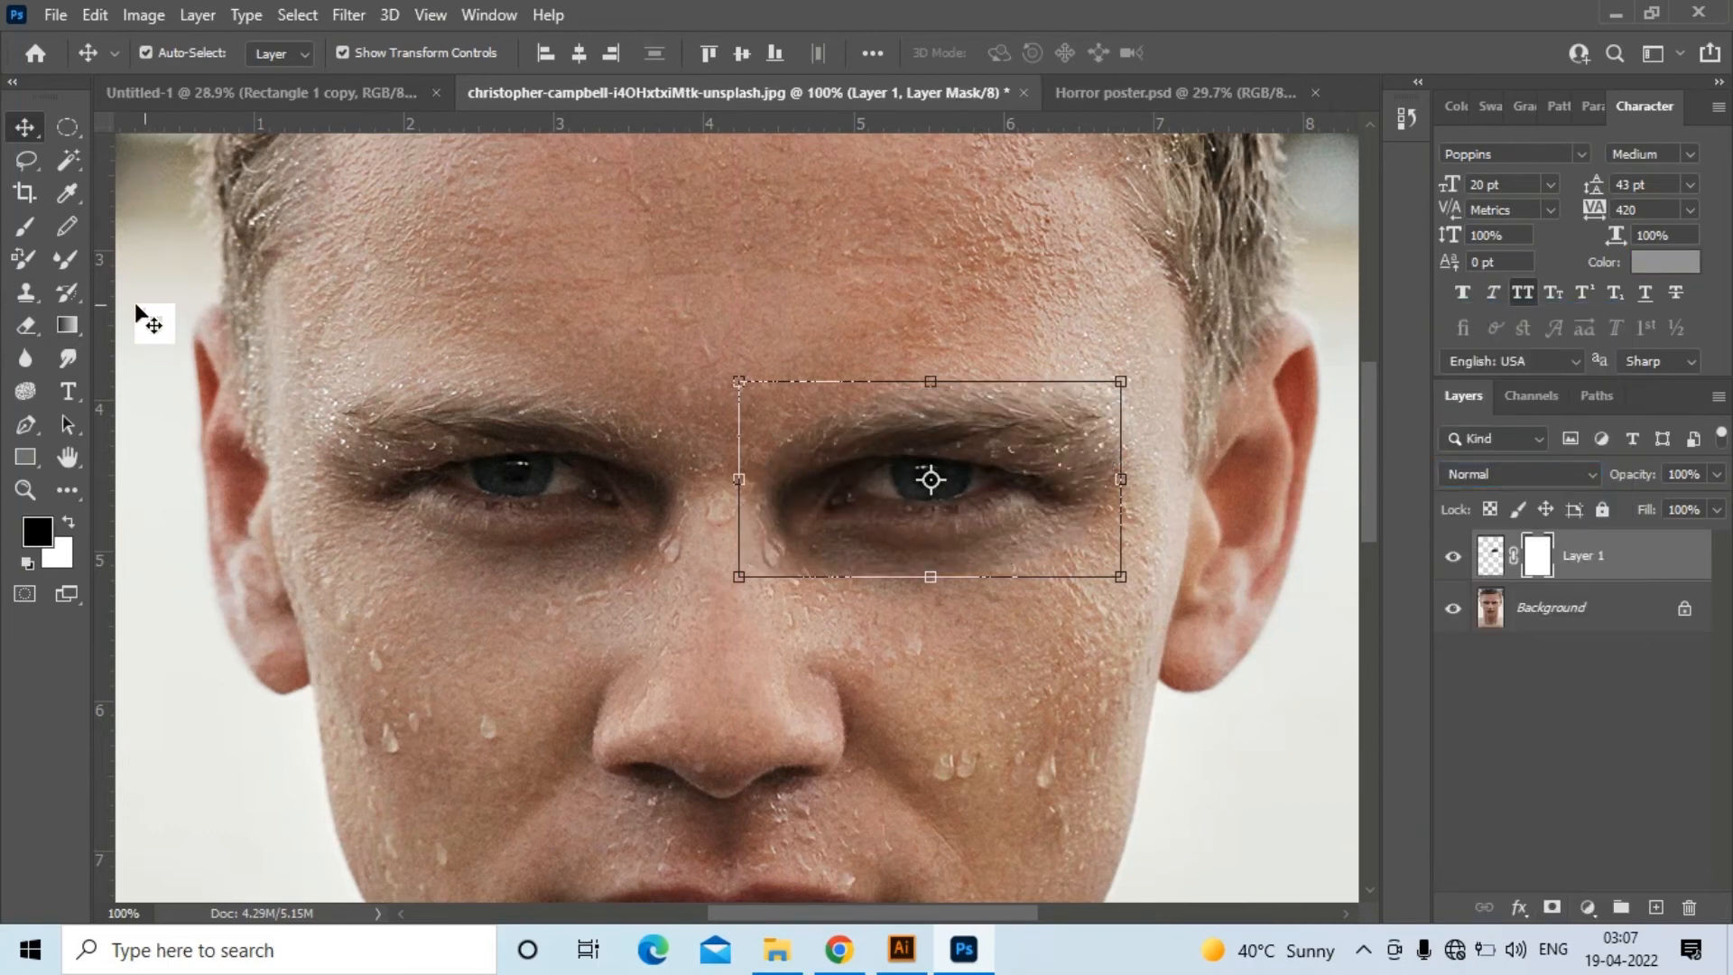
Paint black on the layer mask around the eye copy's edges with a soft round brush at 150 px, and reduce the brush to 70 px
click(26, 228)
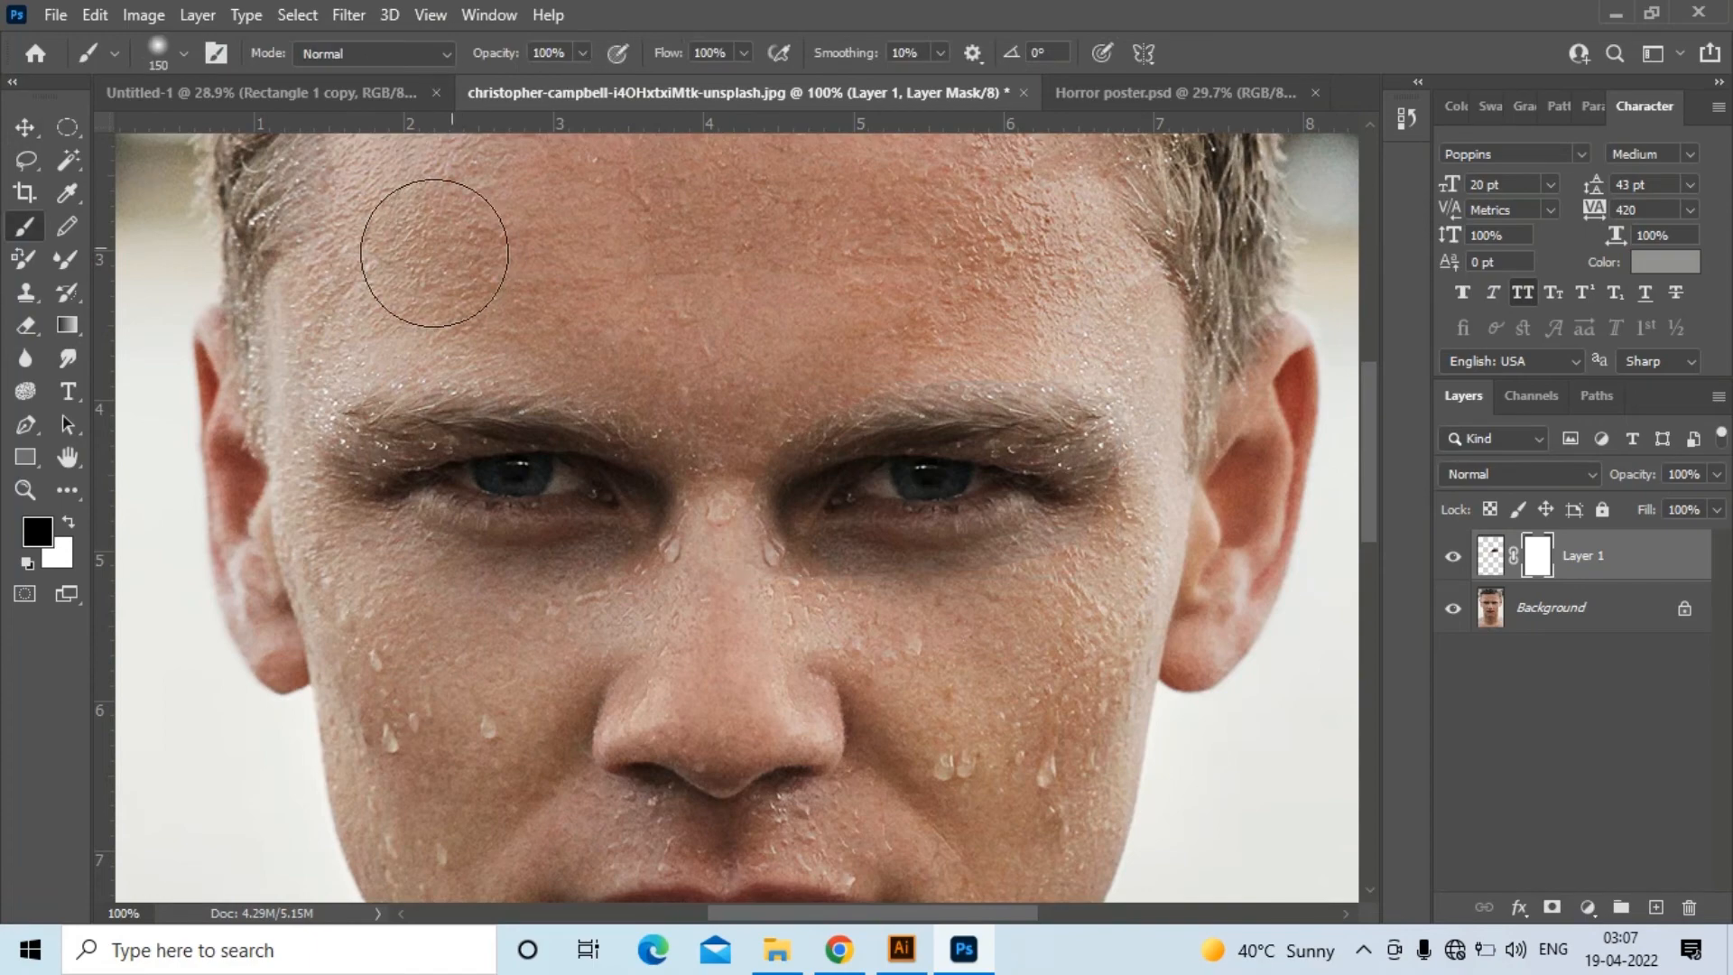
click(166, 44)
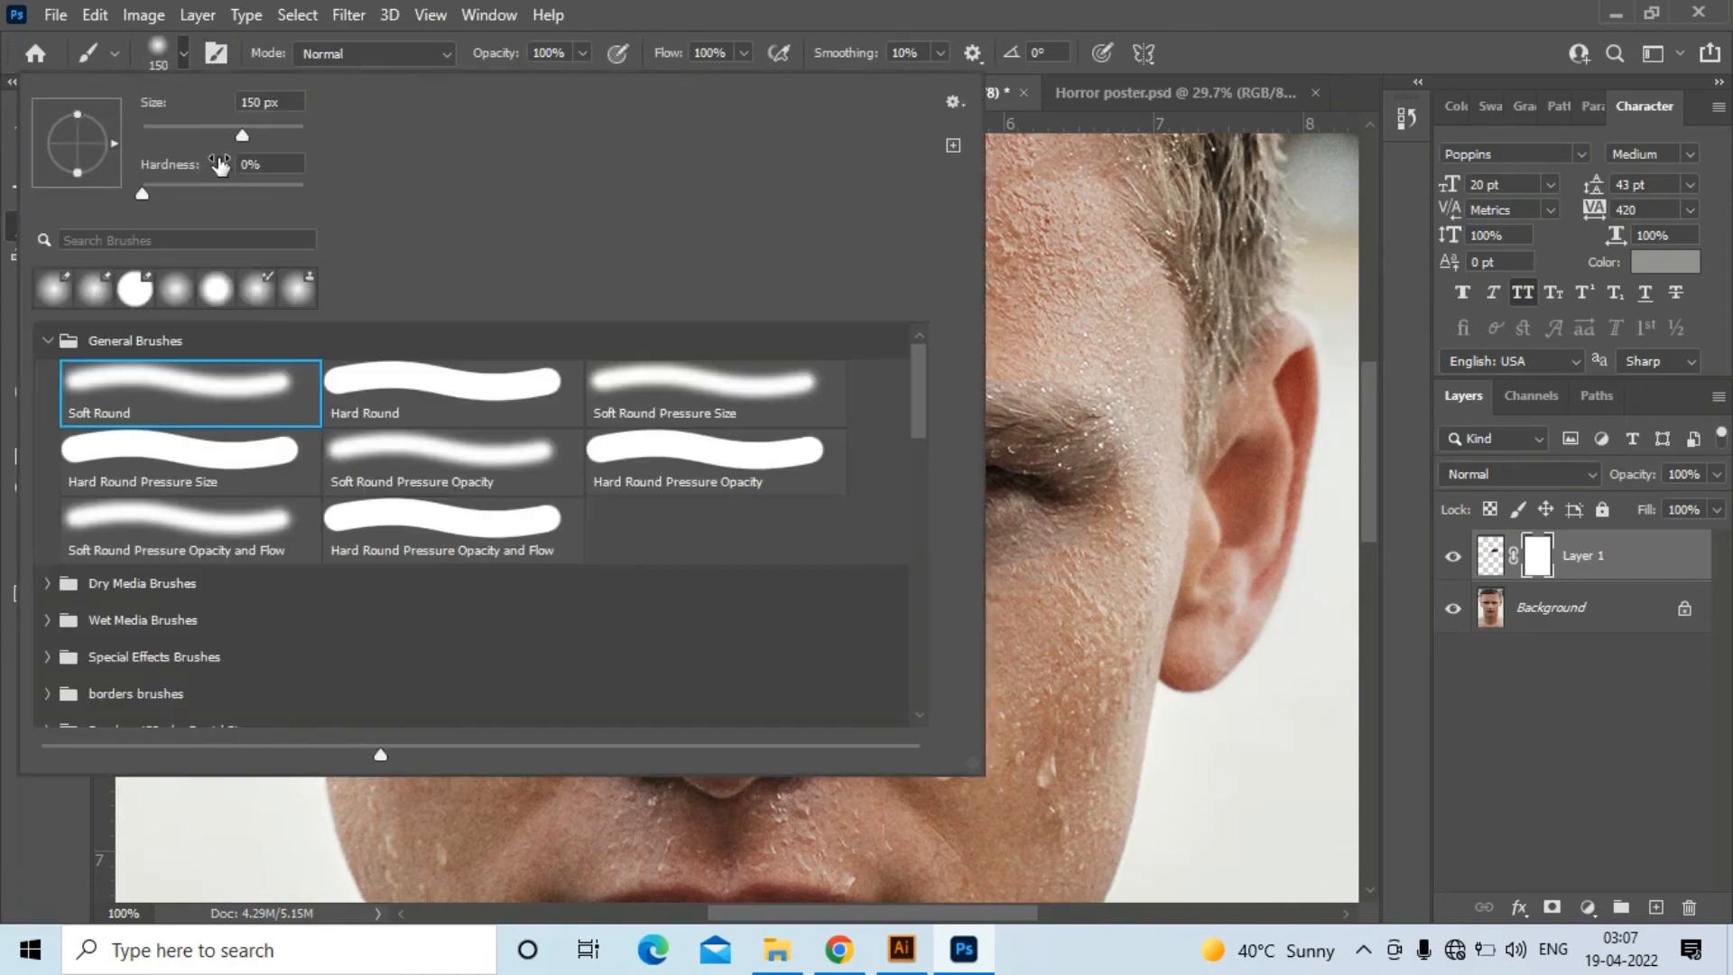
click(1055, 317)
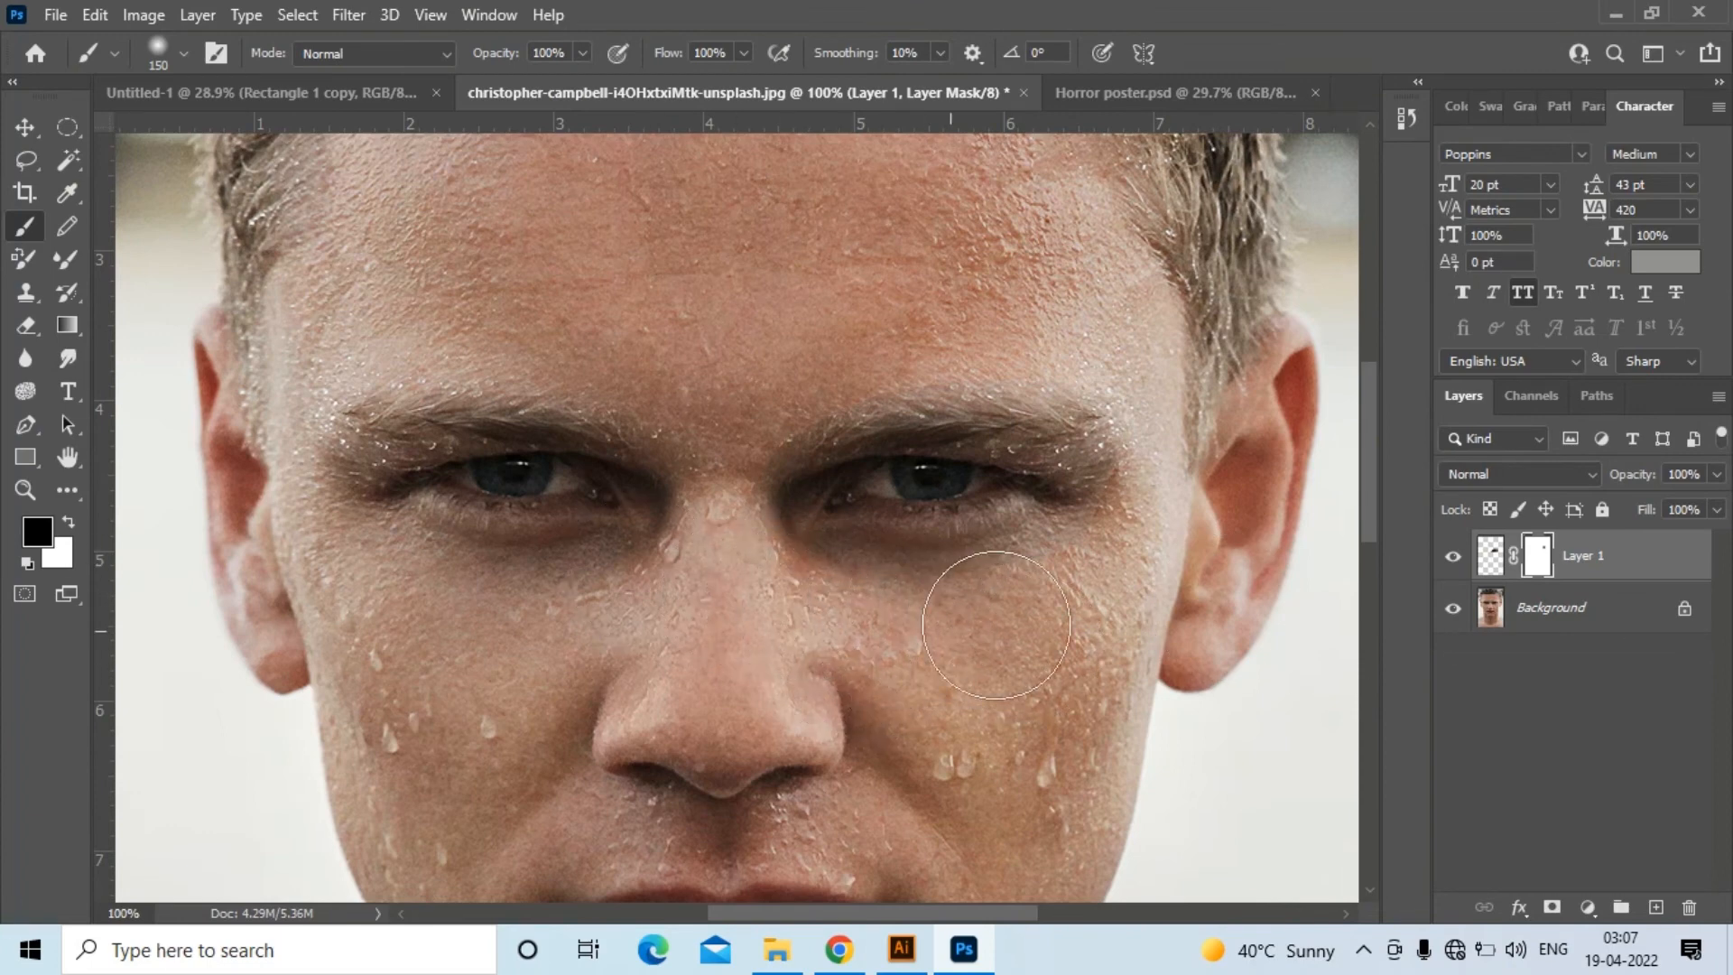
mouse_move(1159, 427)
mouse_down()
mouse_move(890, 360)
mouse_move(817, 364)
mouse_move(747, 454)
mouse_up()
key(bracketleft)
key(bracketleft)
key(bracketleft)
key(bracketleft)
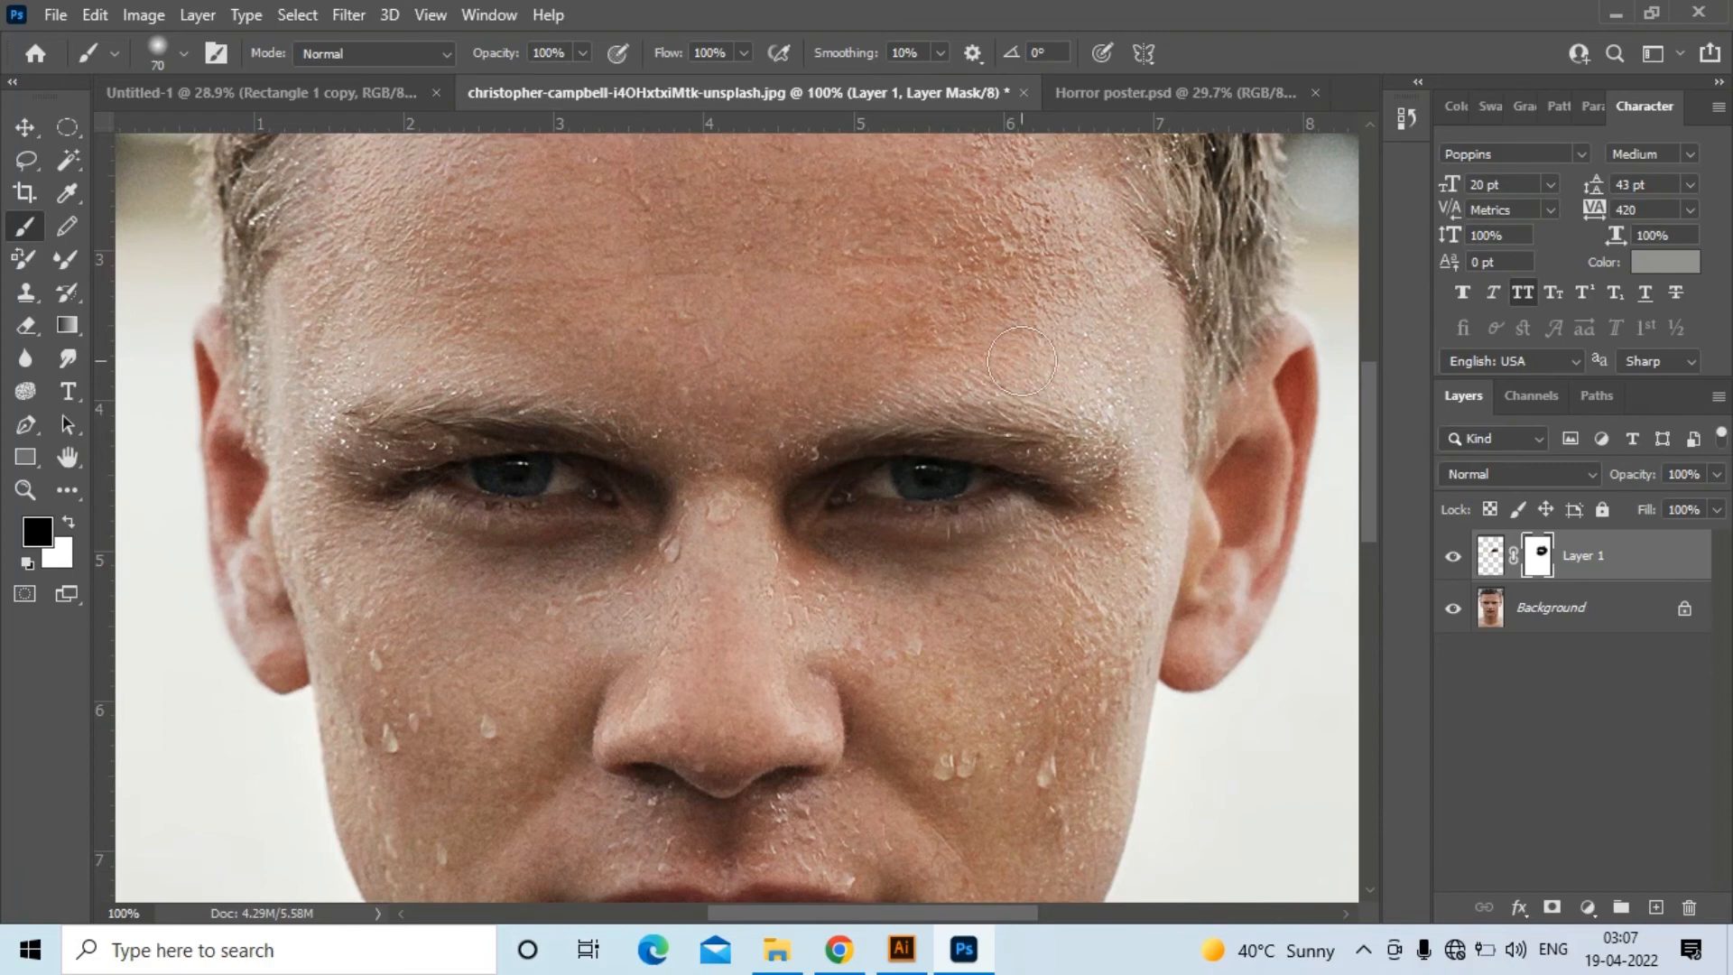
Compare the face with and without the masked eye copy by toggling Layer 1's visibility
key(ctrl+0)
click(704, 389)
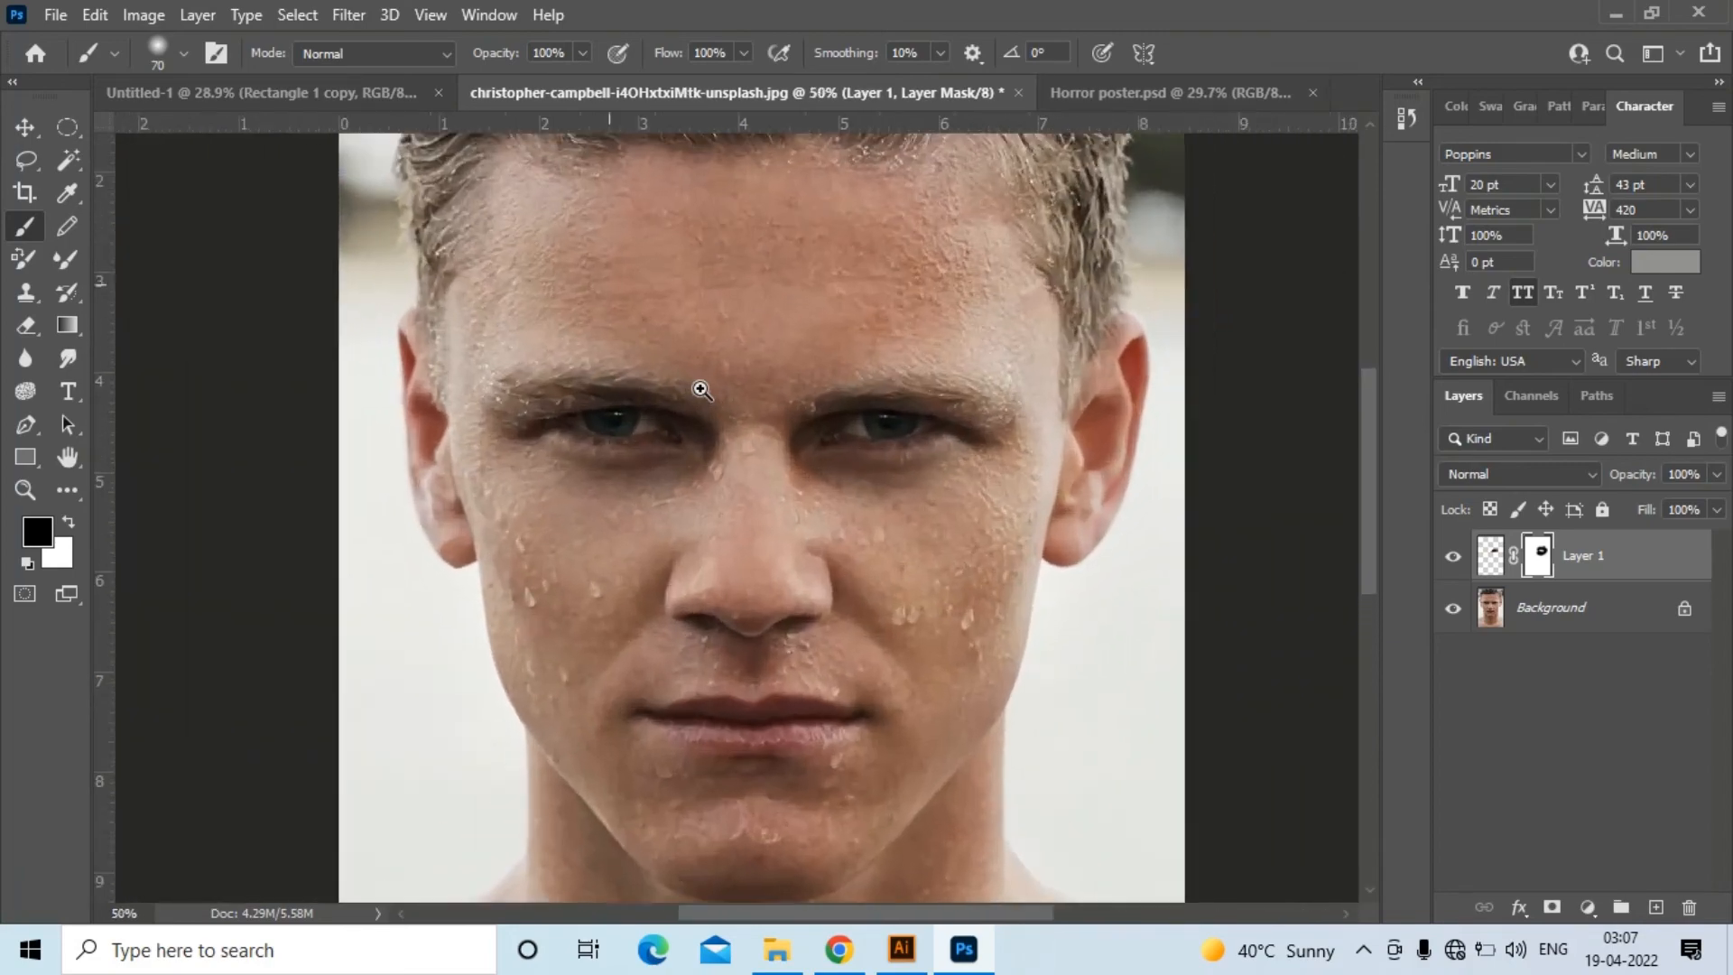
click(701, 389)
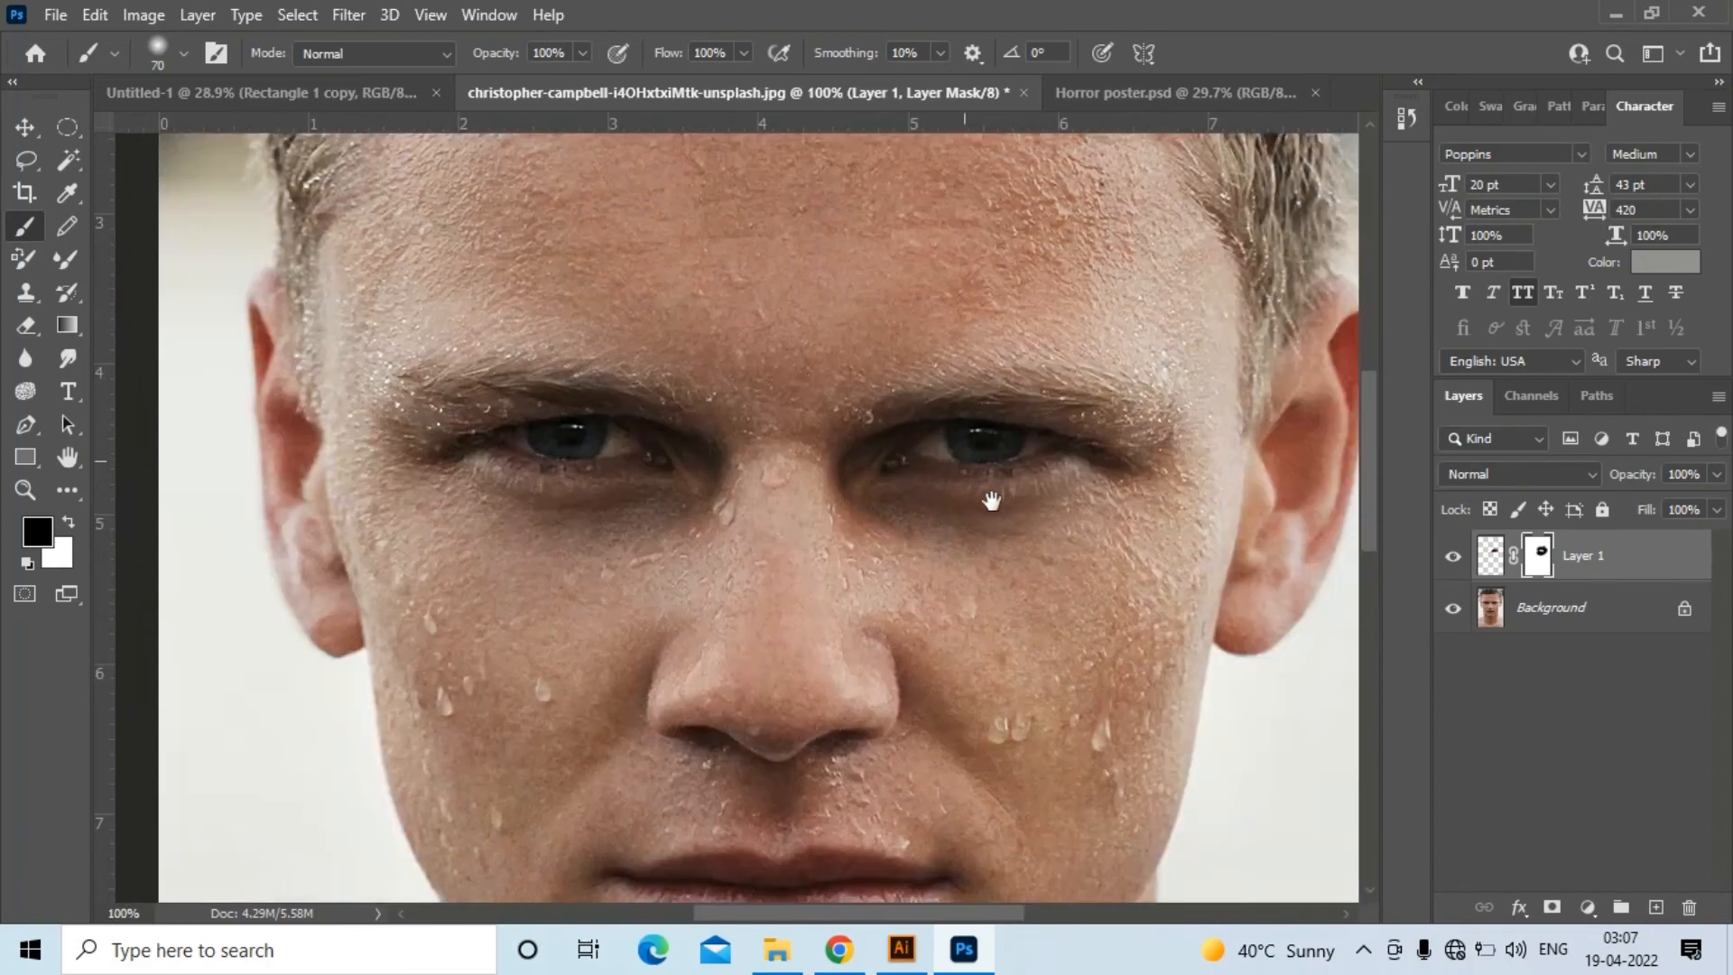
click(1455, 559)
click(1455, 560)
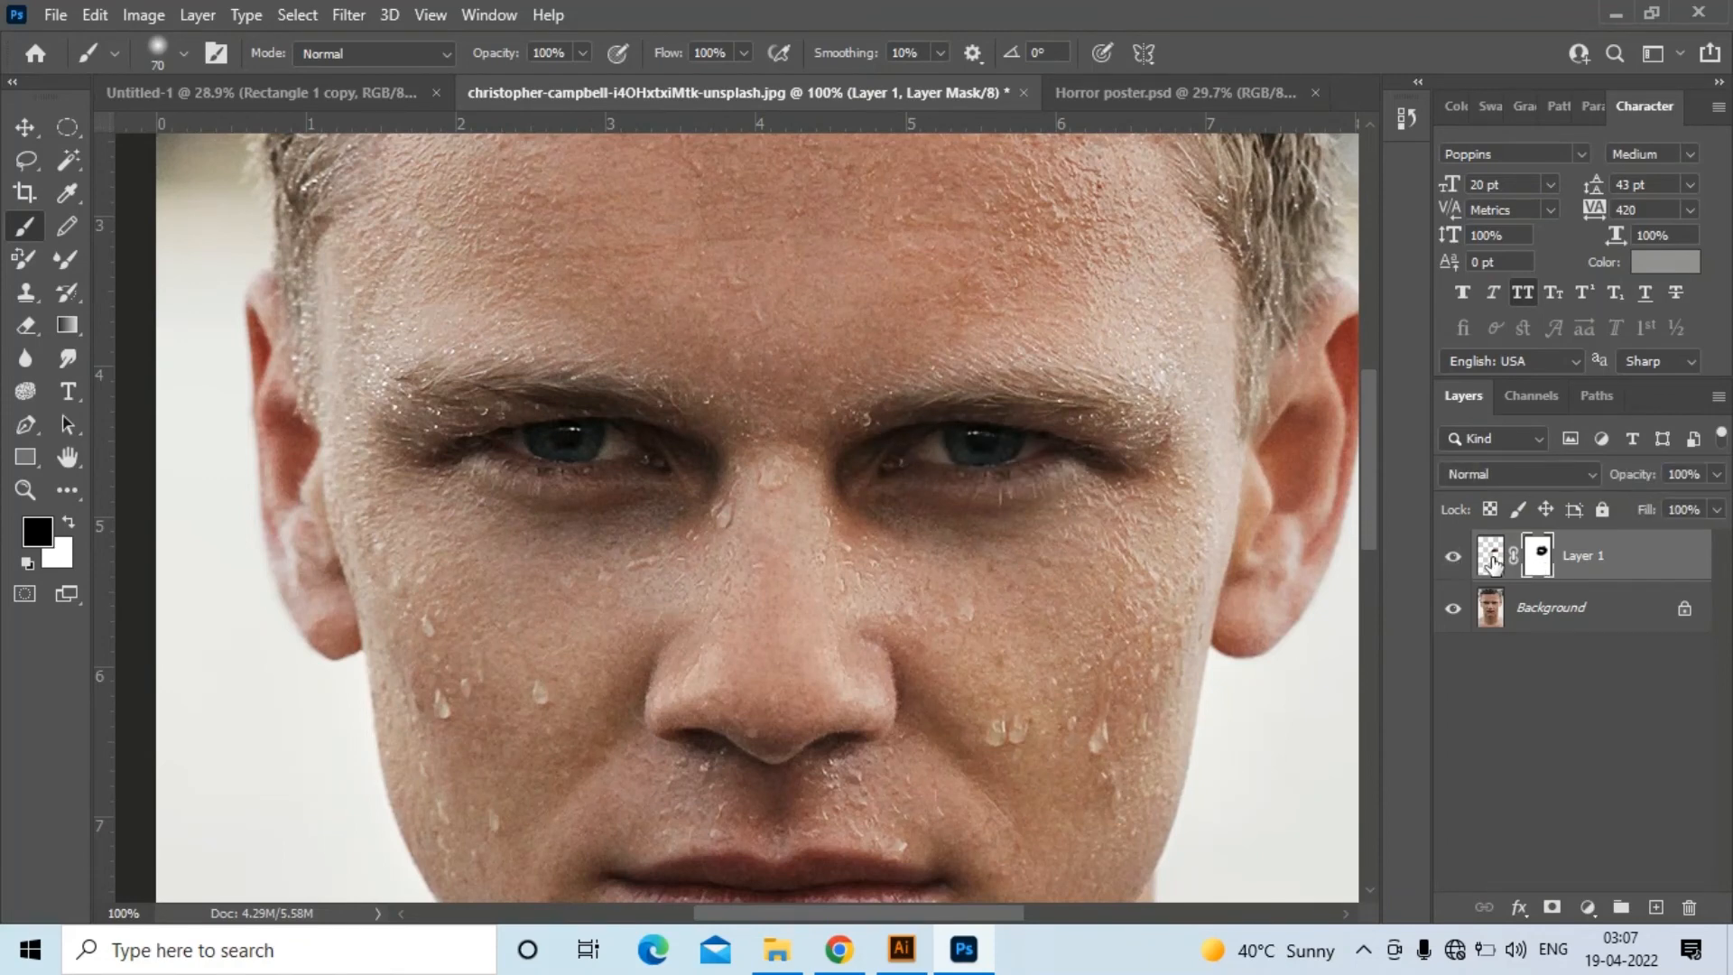
Warp the eye copy by pulling the upper edge of its warp box upward, and apply the transform
click(1491, 558)
key(ctrl+t)
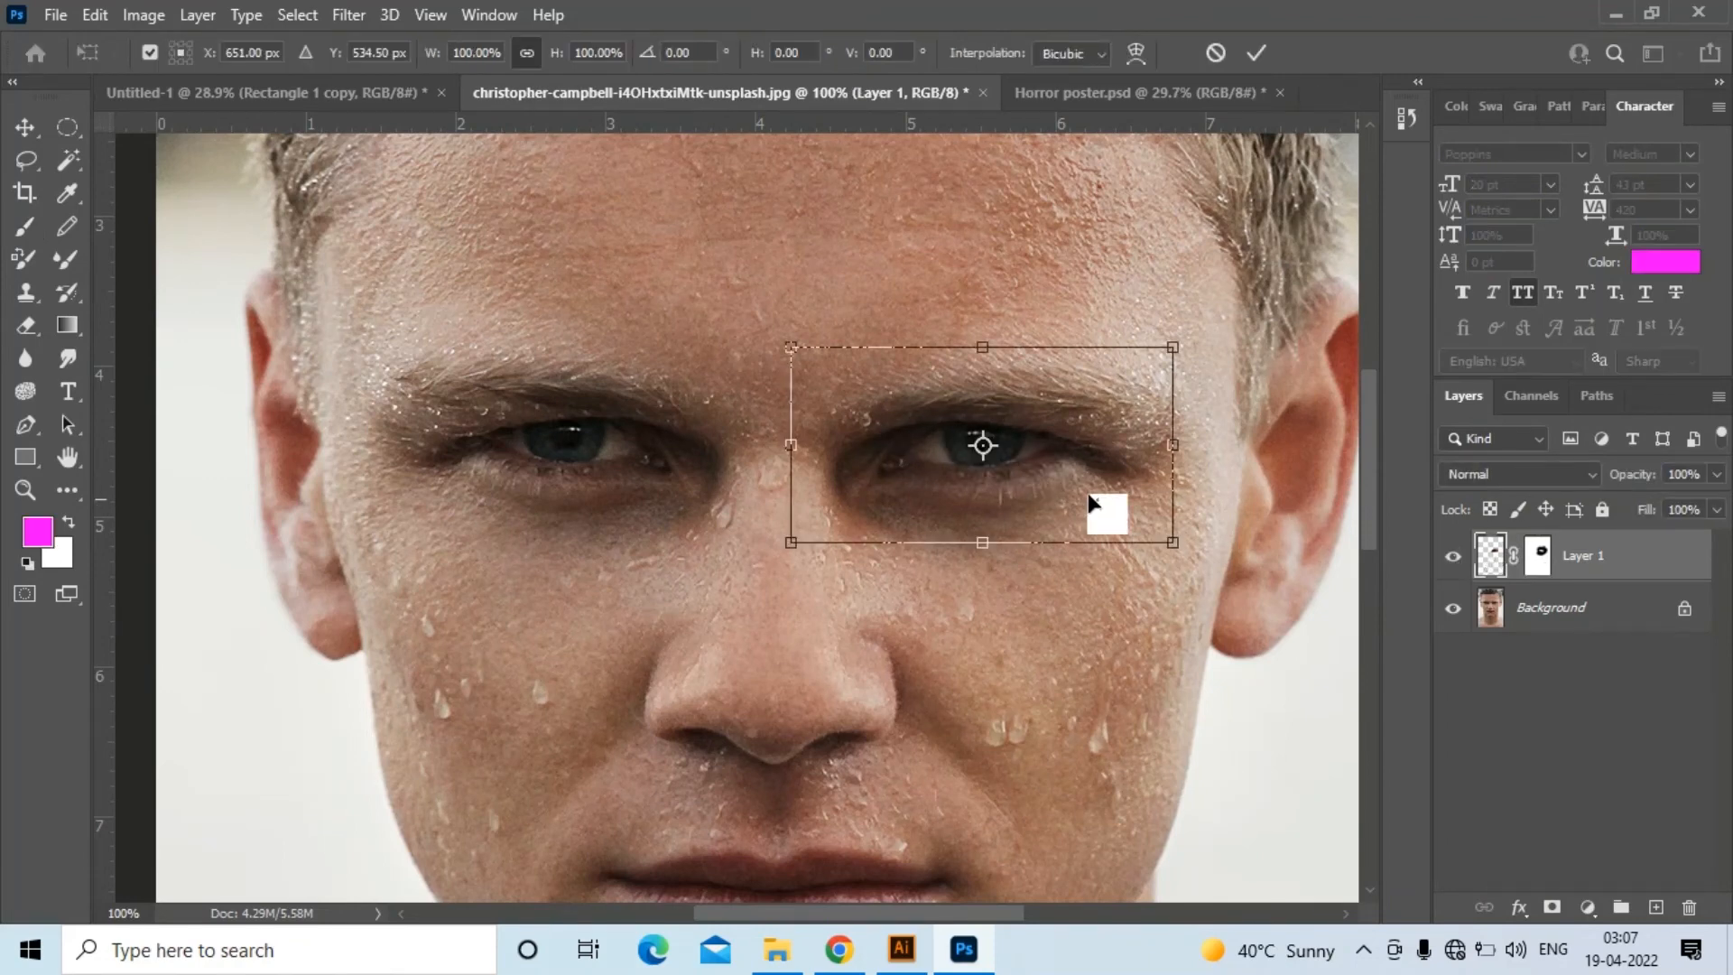
right_click(999, 423)
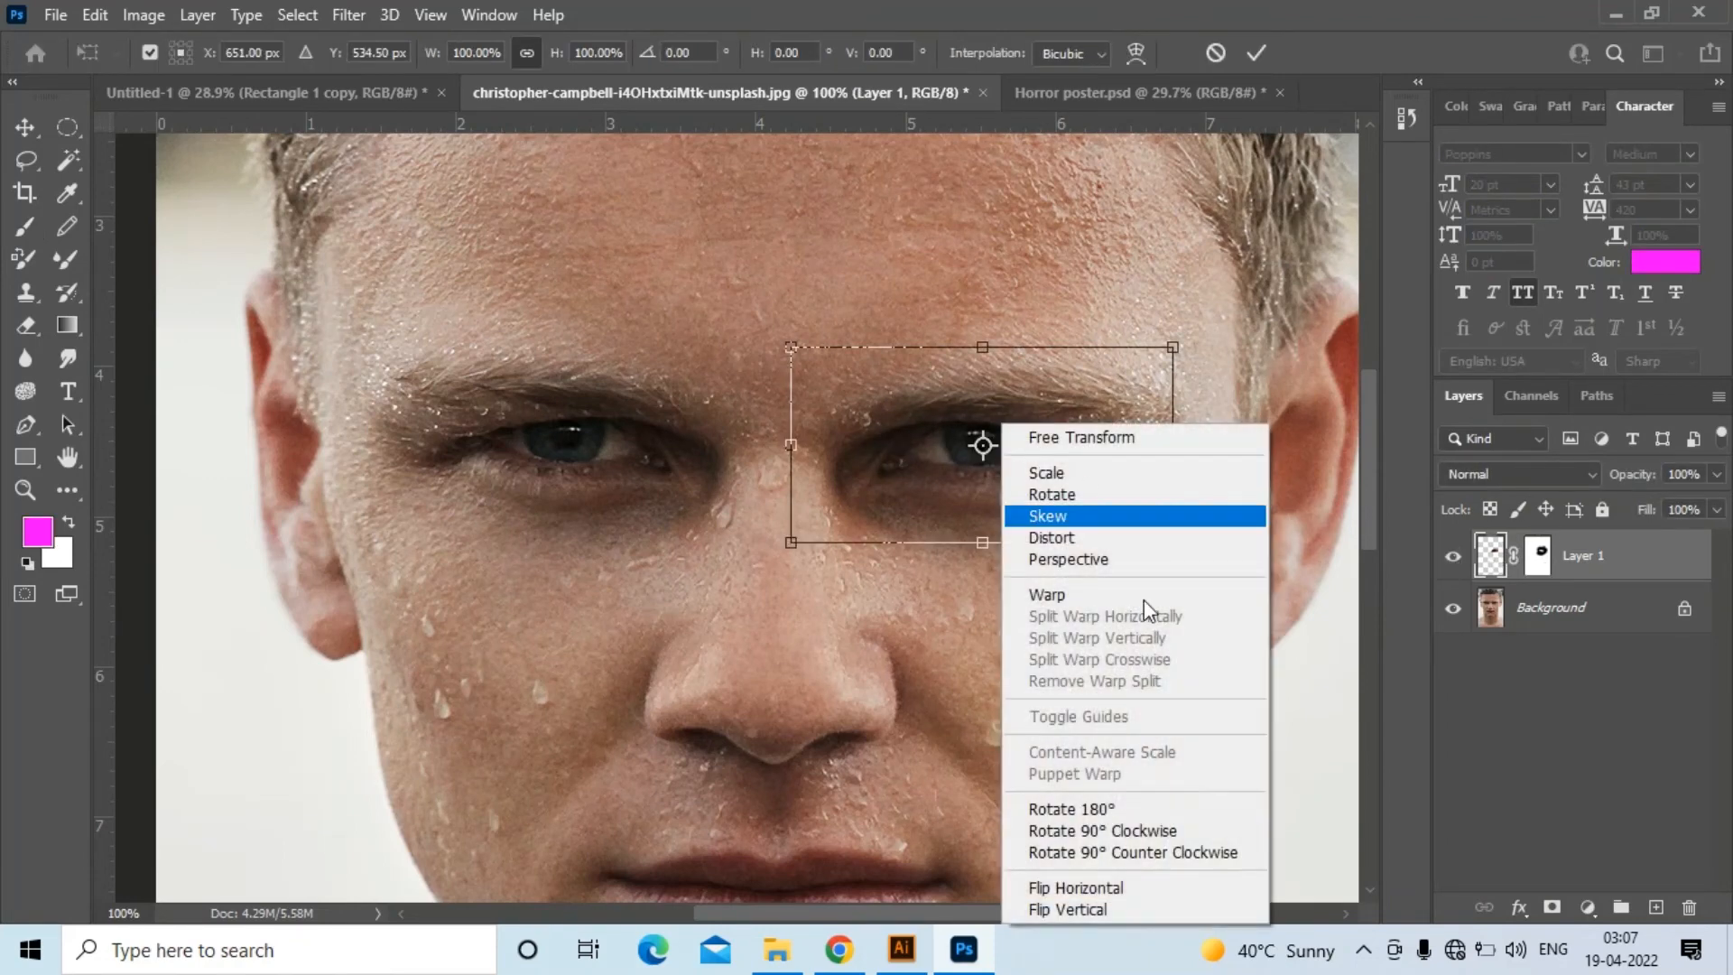
click(1063, 593)
drag(1046, 346, 1056, 313)
drag(909, 347, 895, 285)
click(1255, 52)
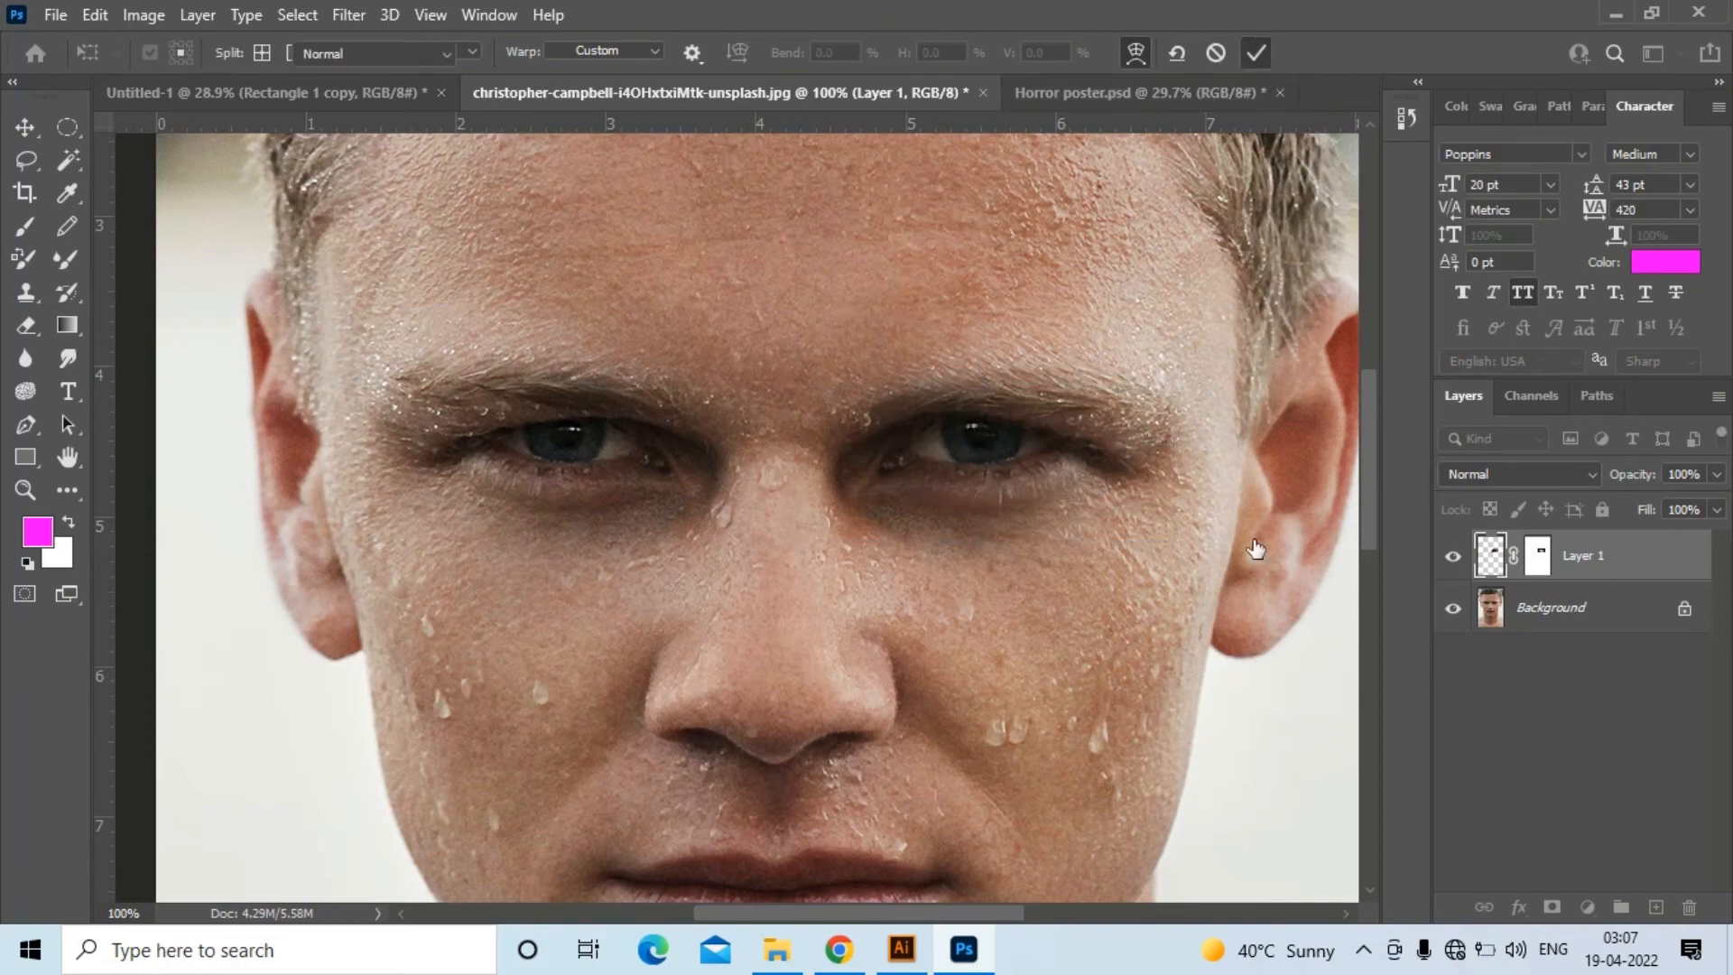
key(b)
key(ctrl+0)
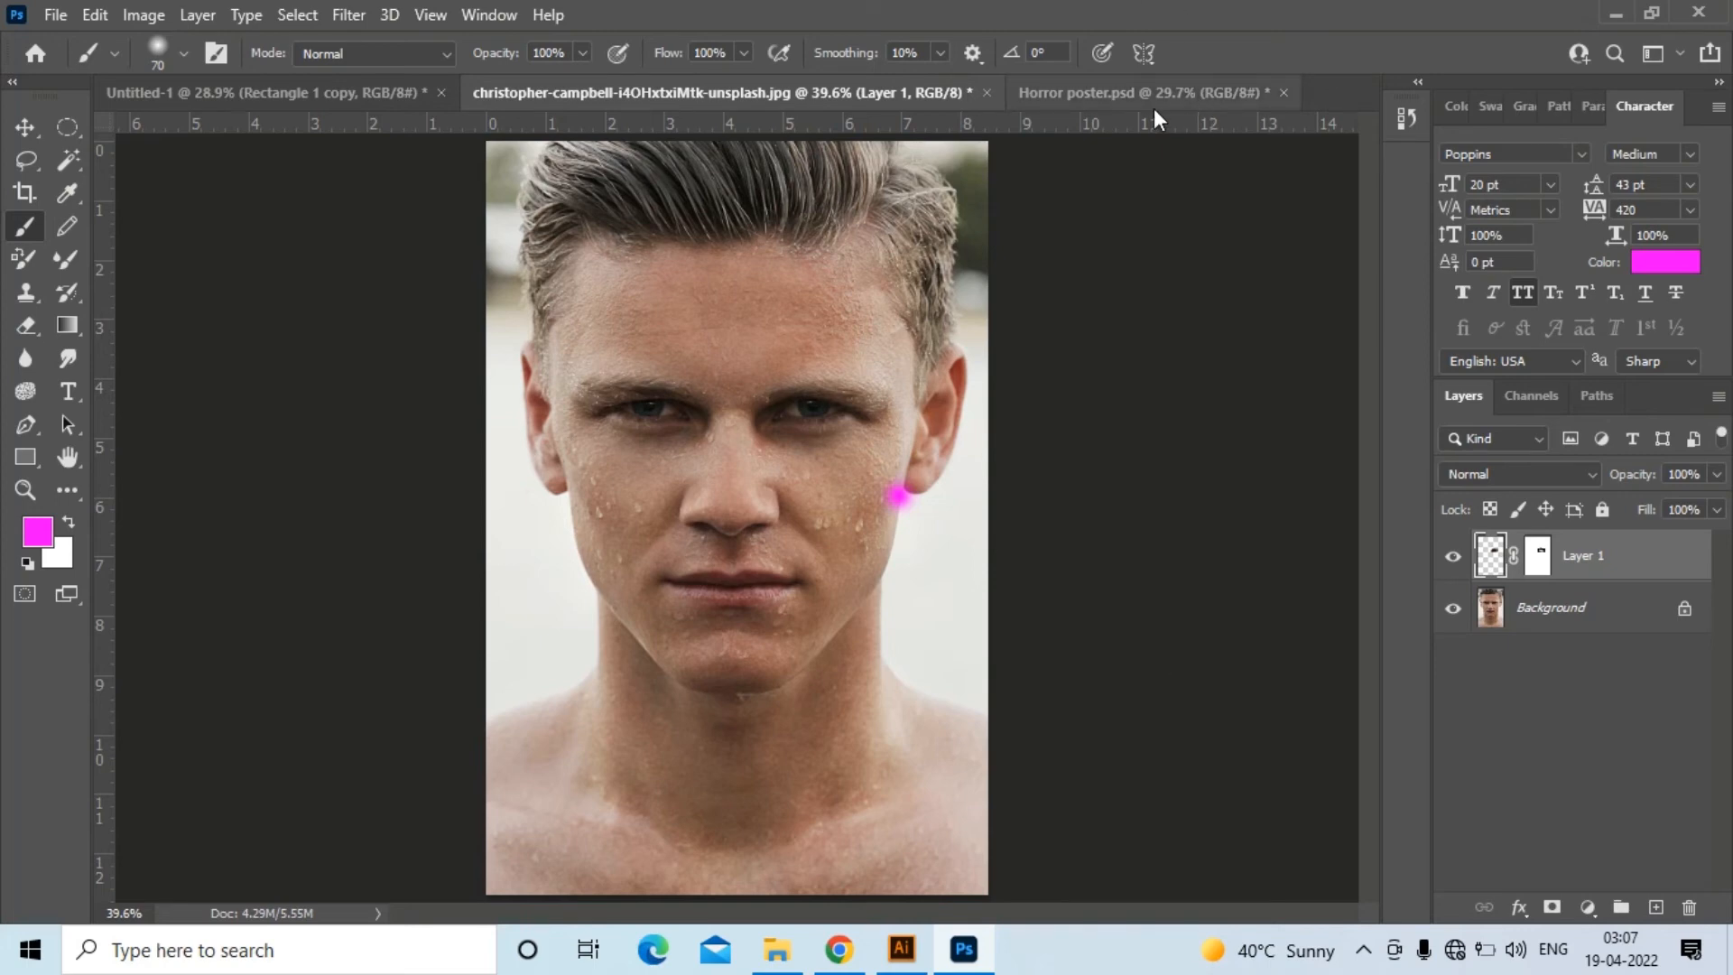
Switch to the Horror poster document and hide every layer above the blue forest image
click(1086, 96)
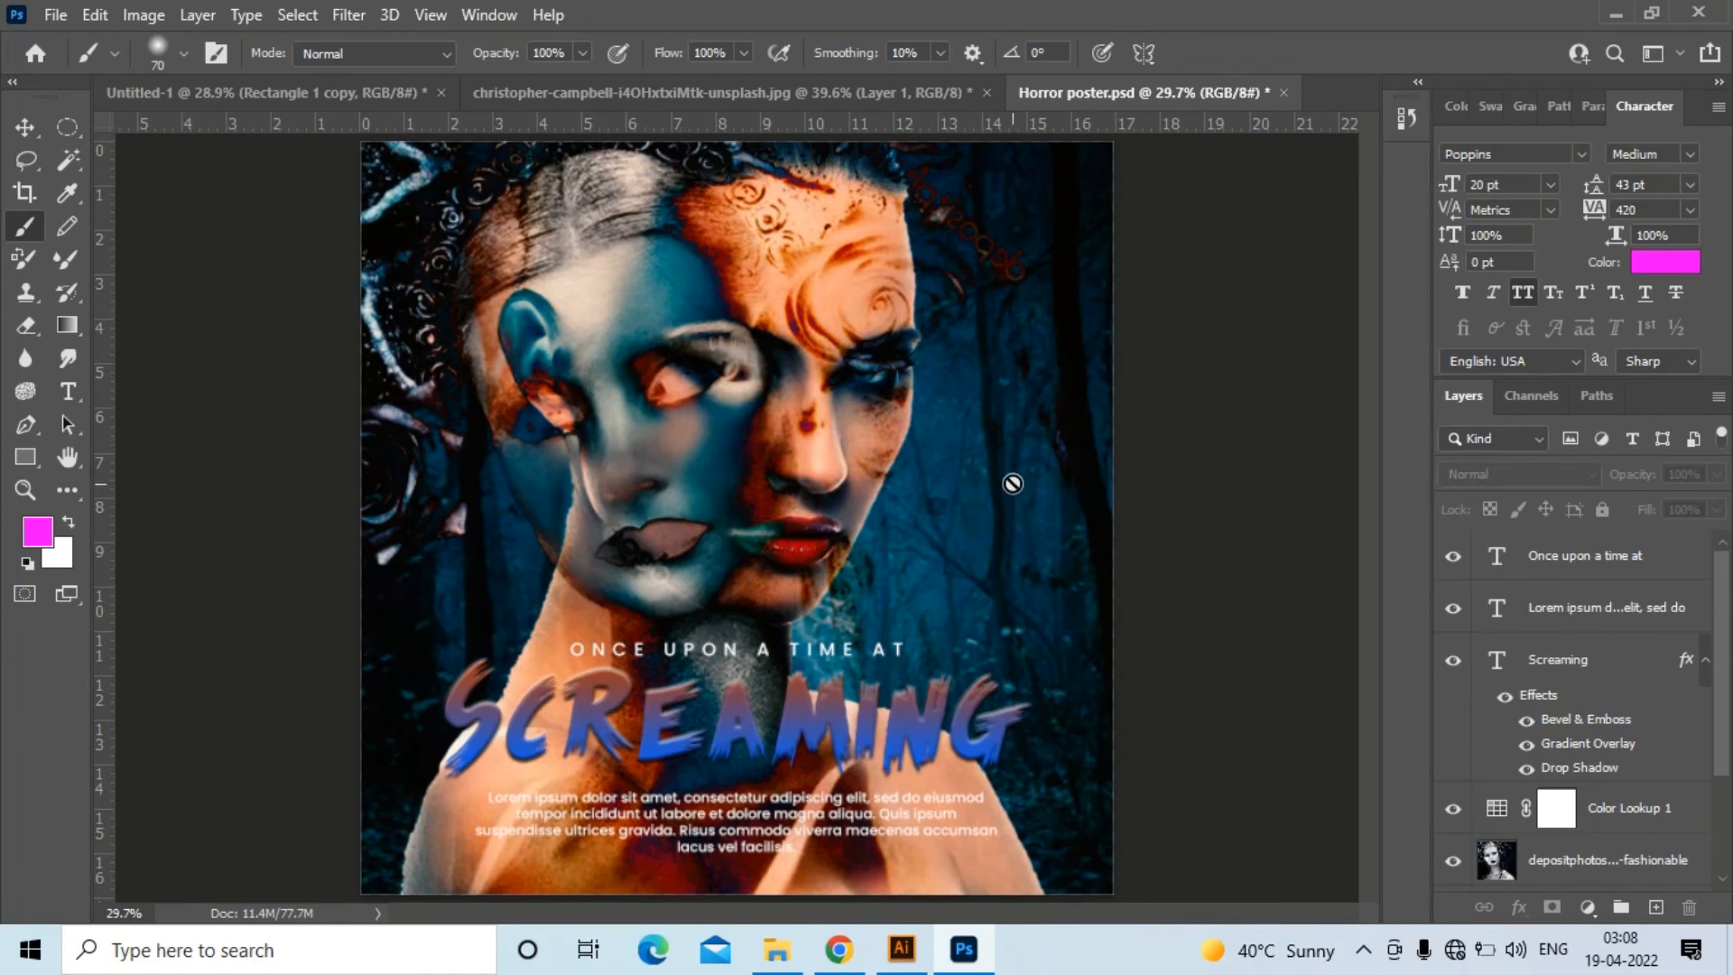
key(ctrl+minus)
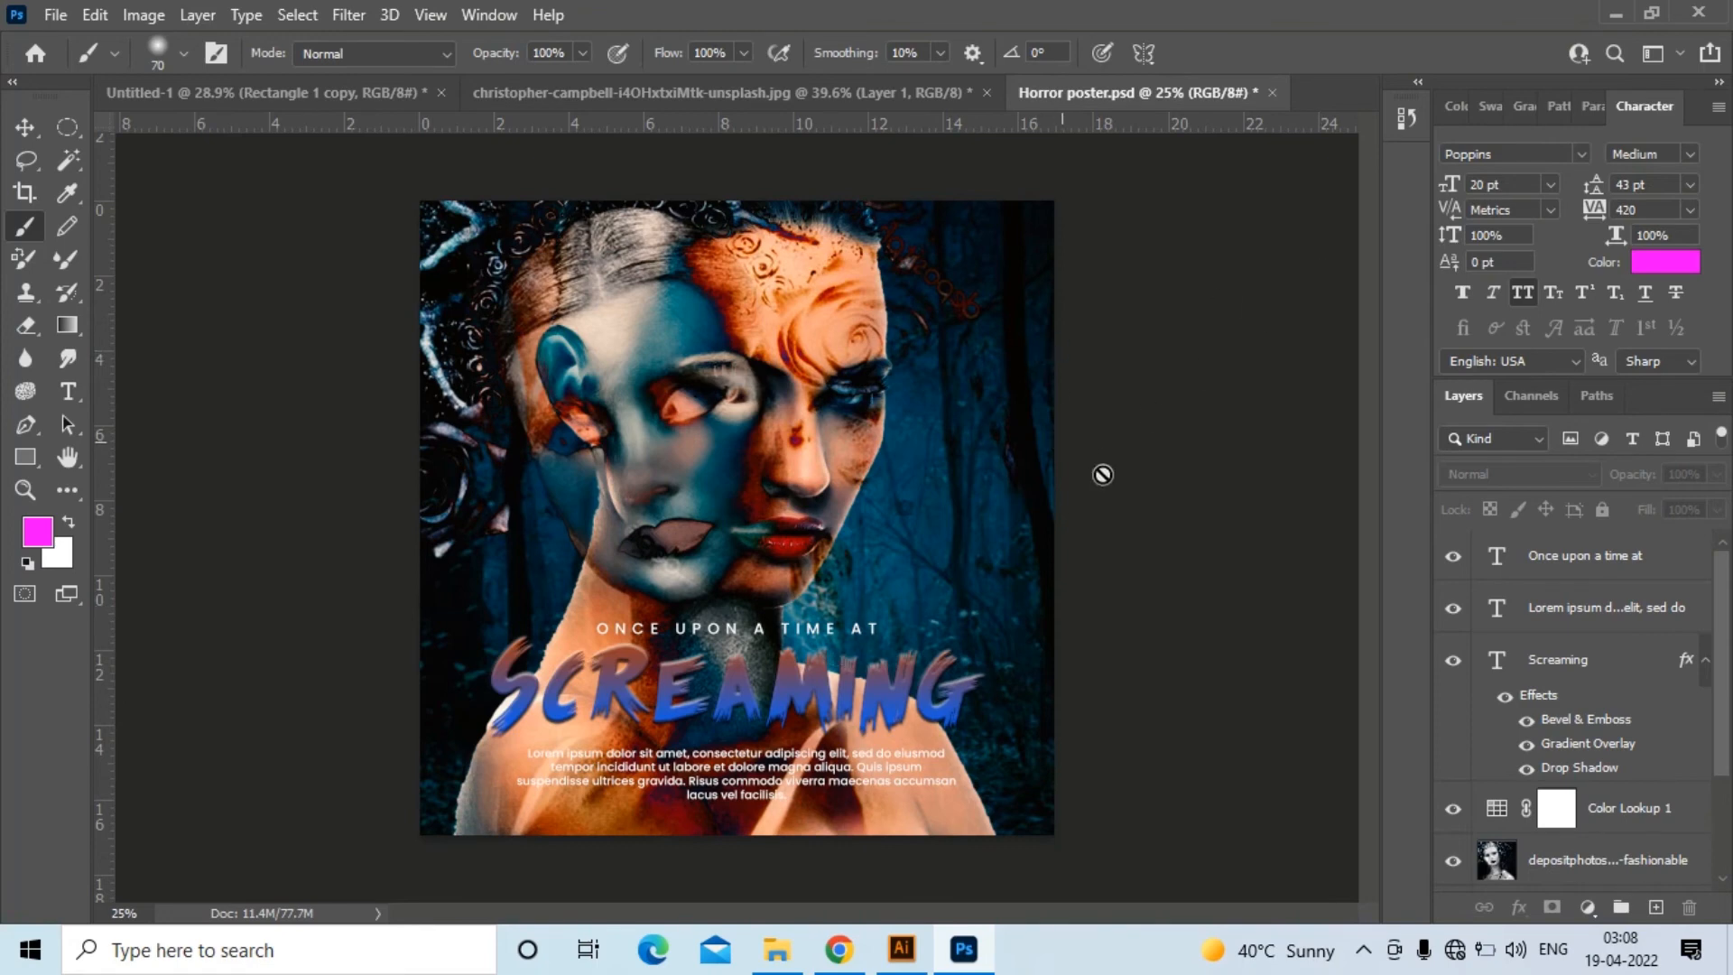
scroll(1633, 708, down, 3)
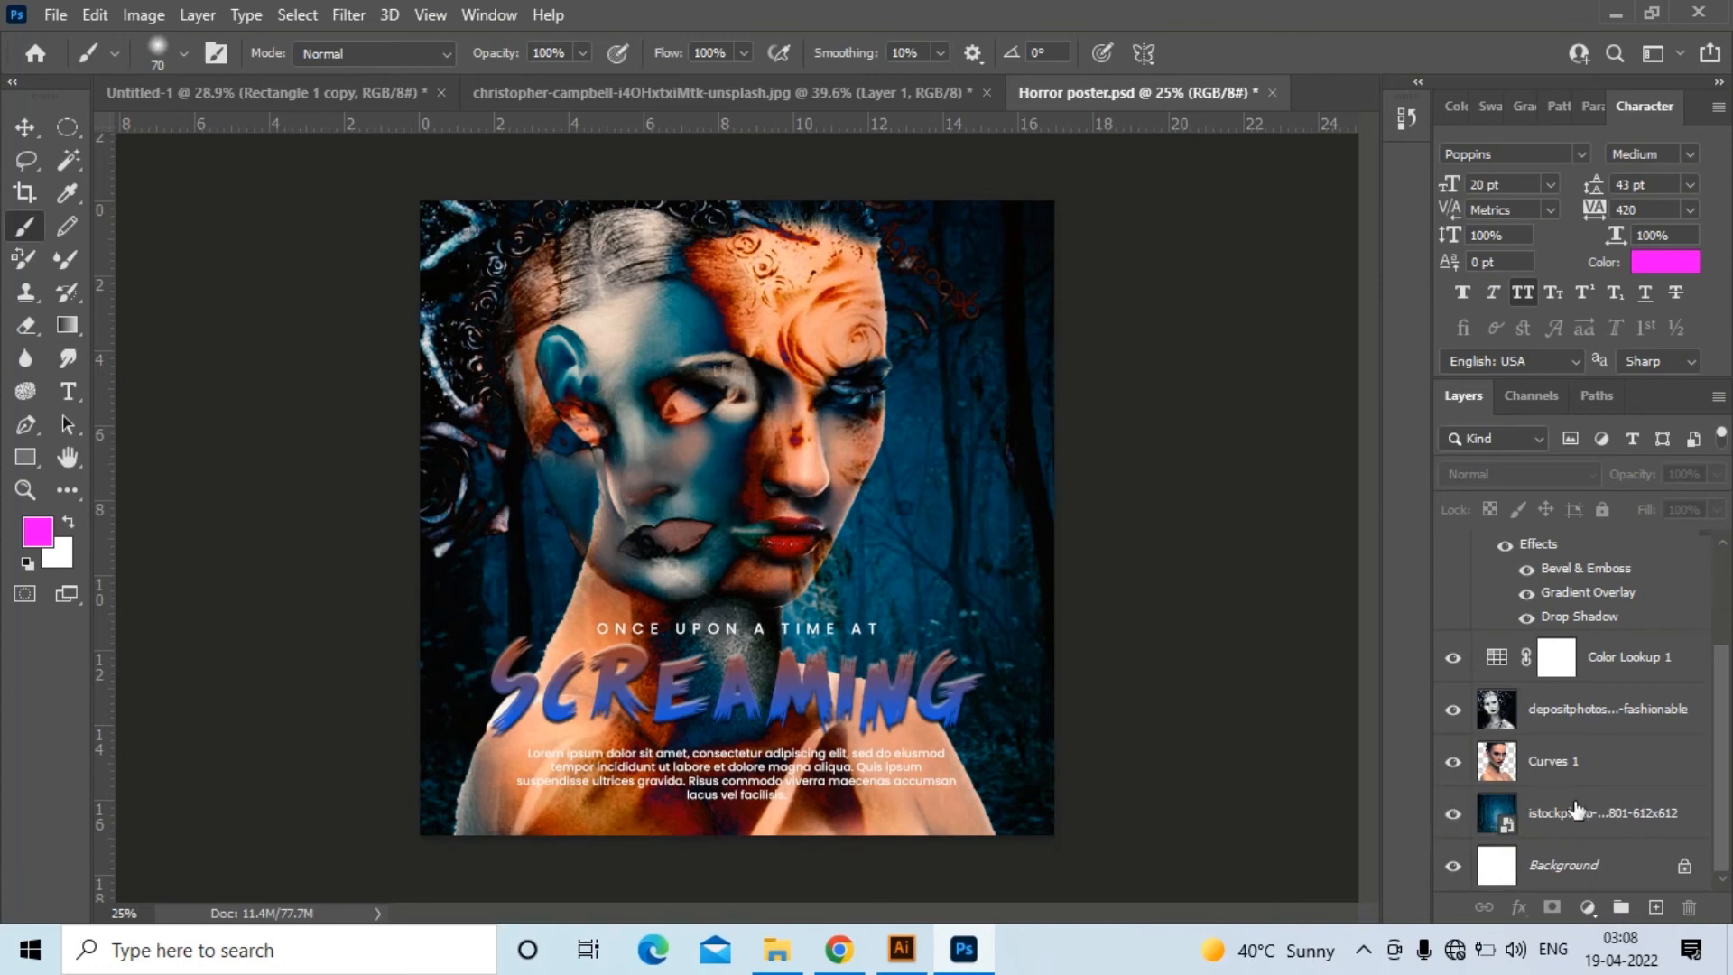
click(1453, 761)
scroll(1462, 758, up, 3)
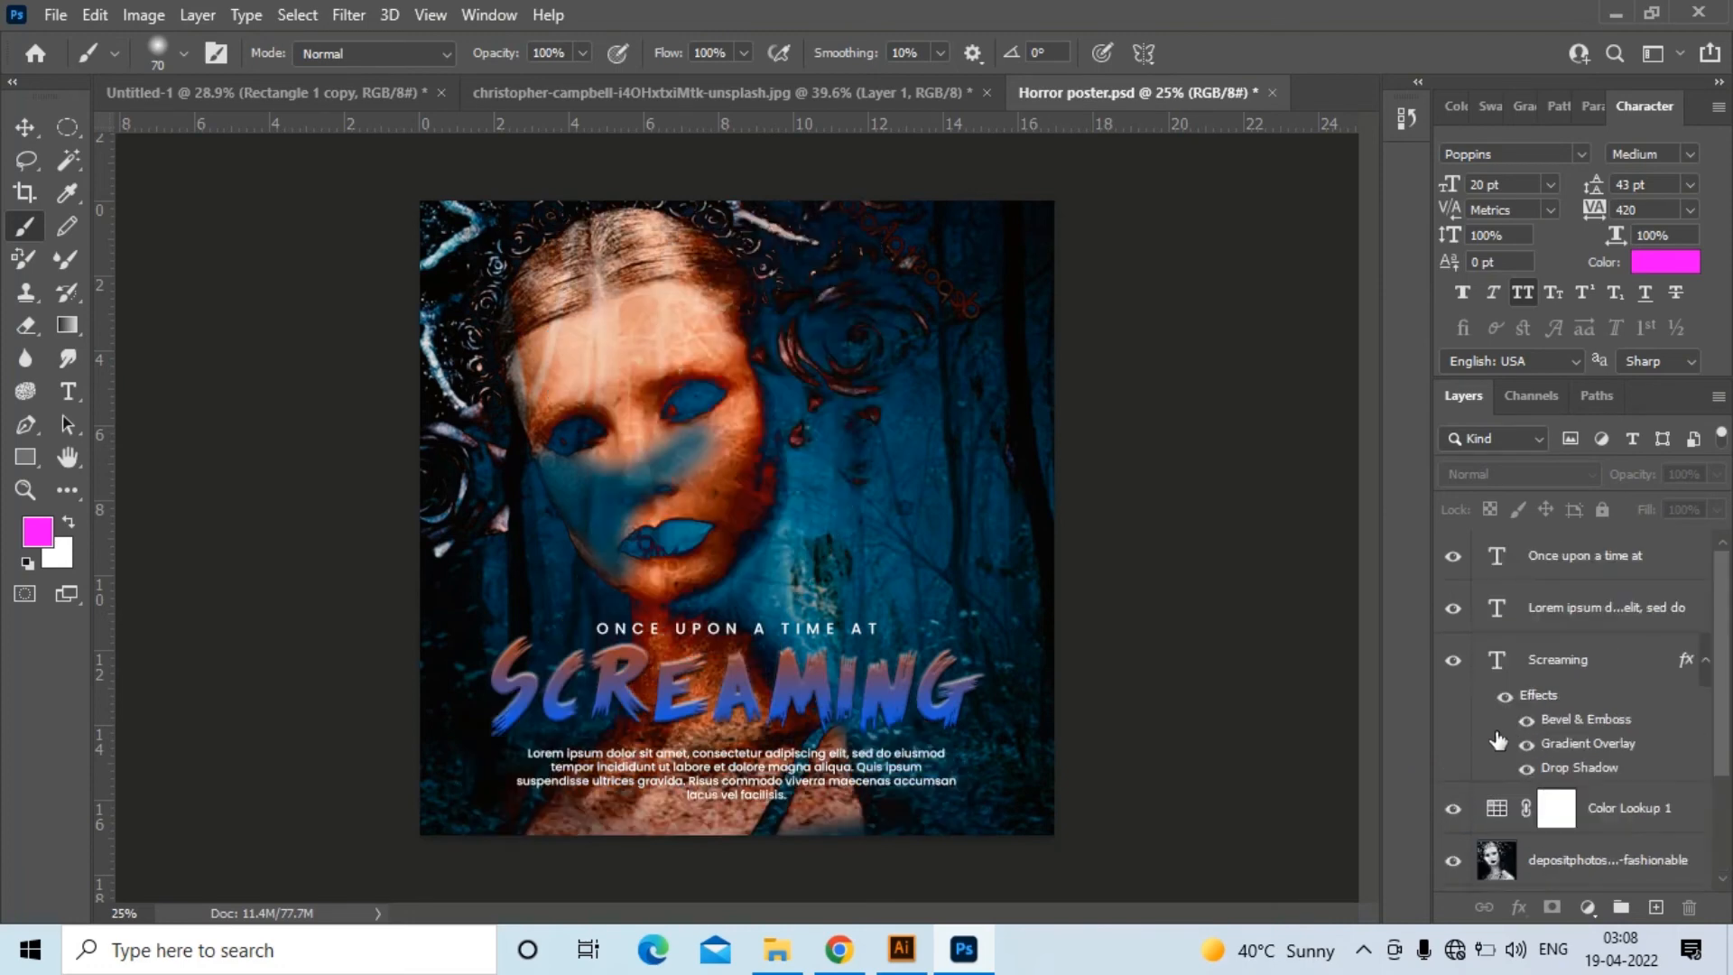
click(1452, 859)
drag(1450, 812, 1461, 568)
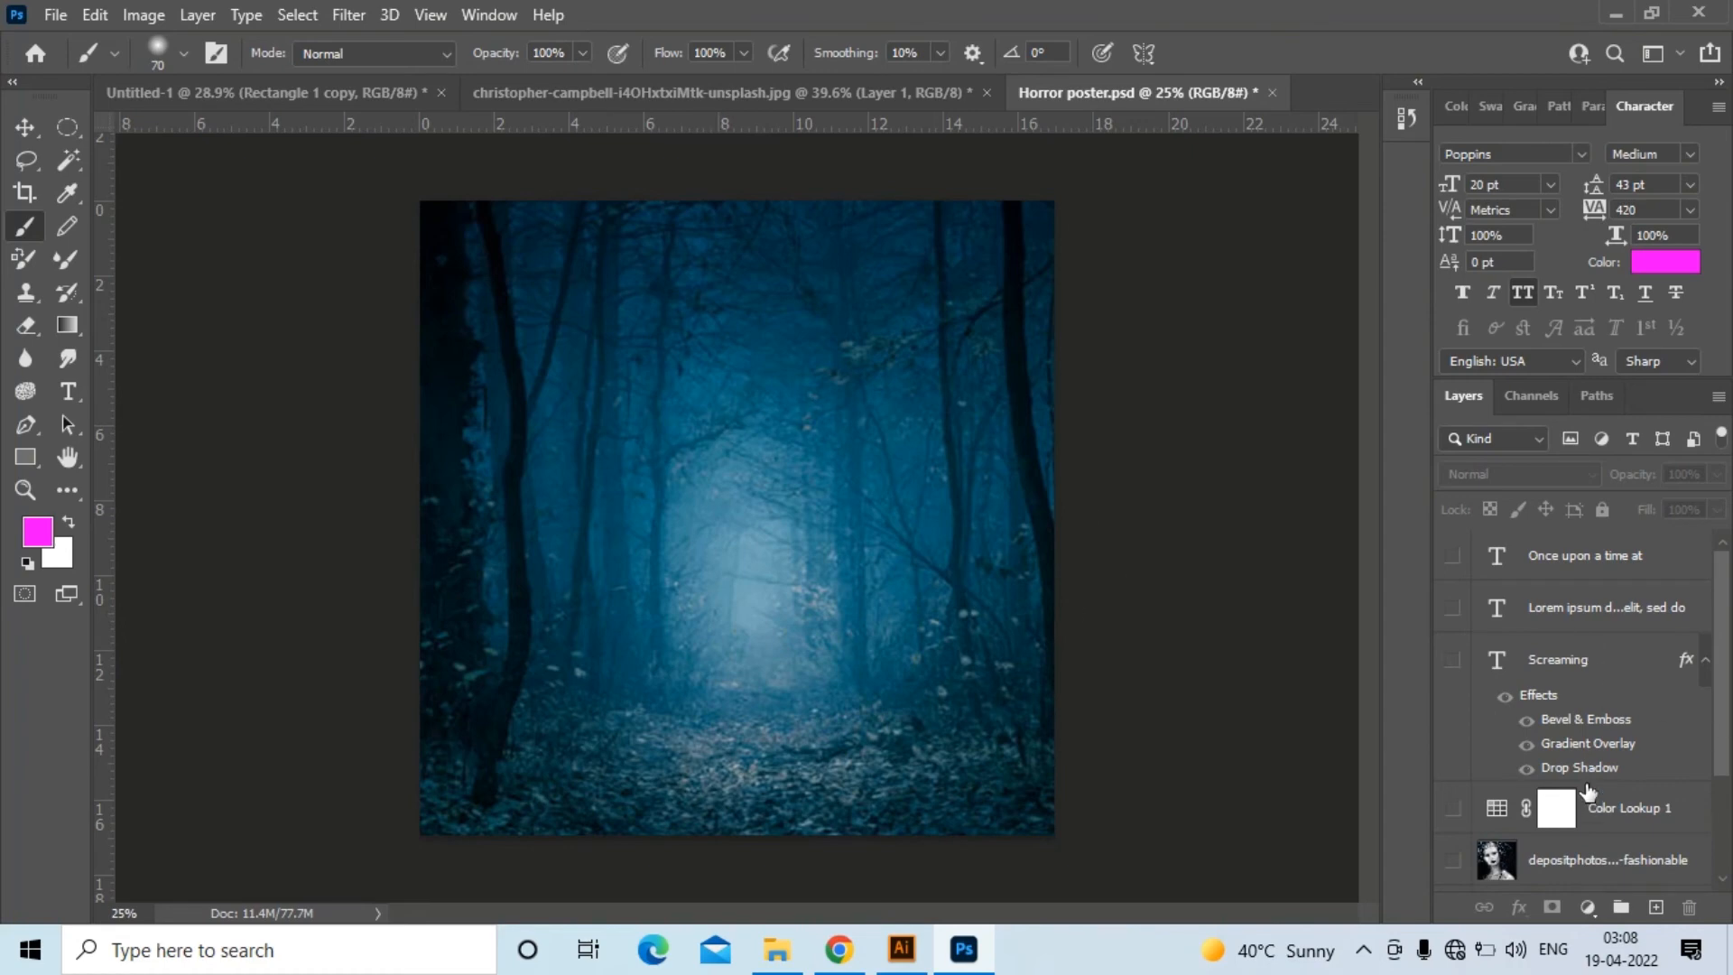
Show the Curves 1 woman layer and the black-and-white depositphotos portrait layer above it
scroll(1585, 799, down, 3)
click(1453, 760)
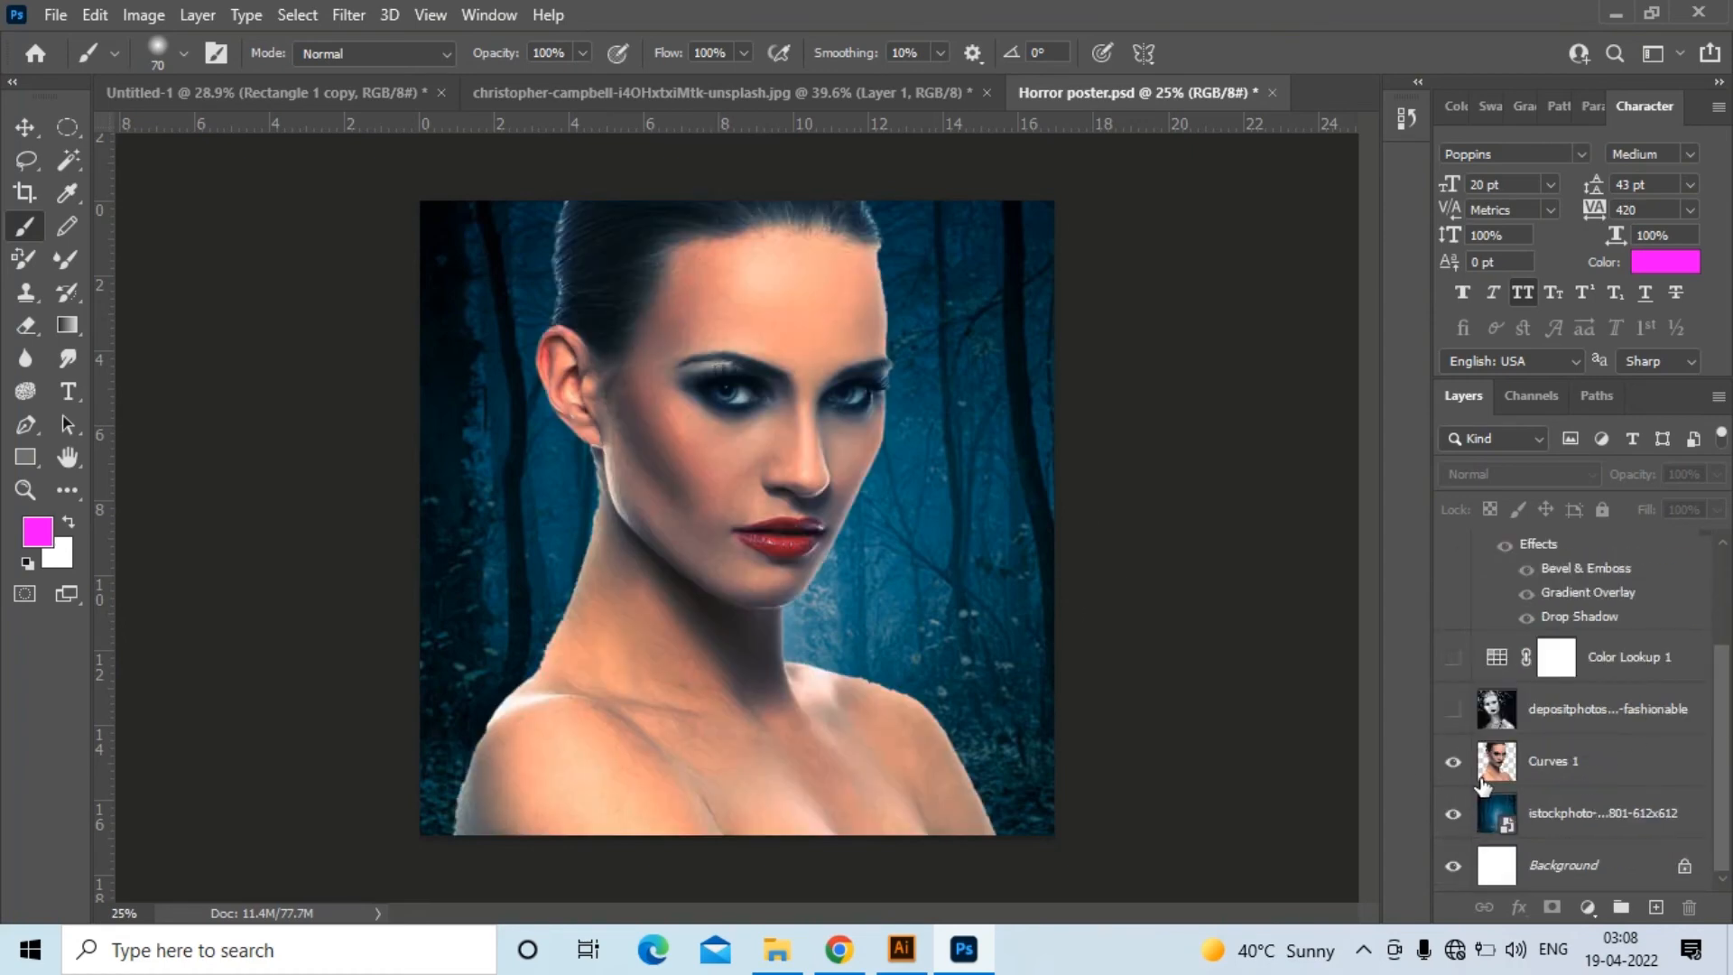
click(1456, 712)
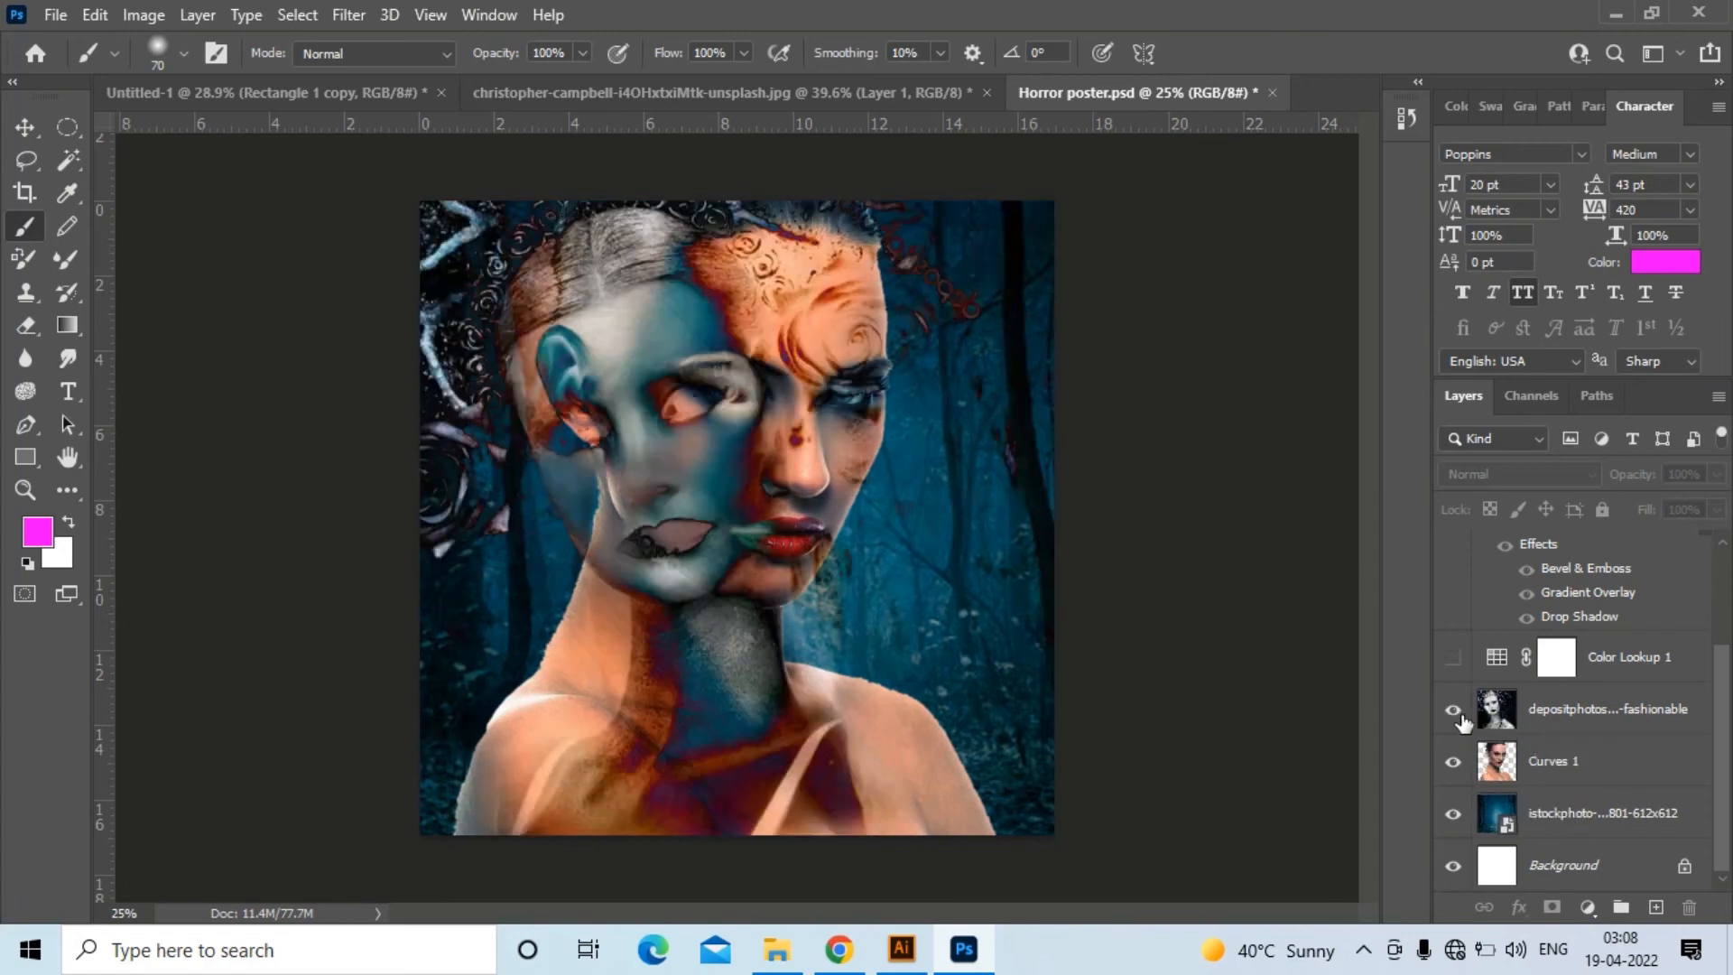
Switch the depositphotos portrait layer's blending mode to Normal for comparison, and set it back to Difference
click(1638, 712)
click(1539, 474)
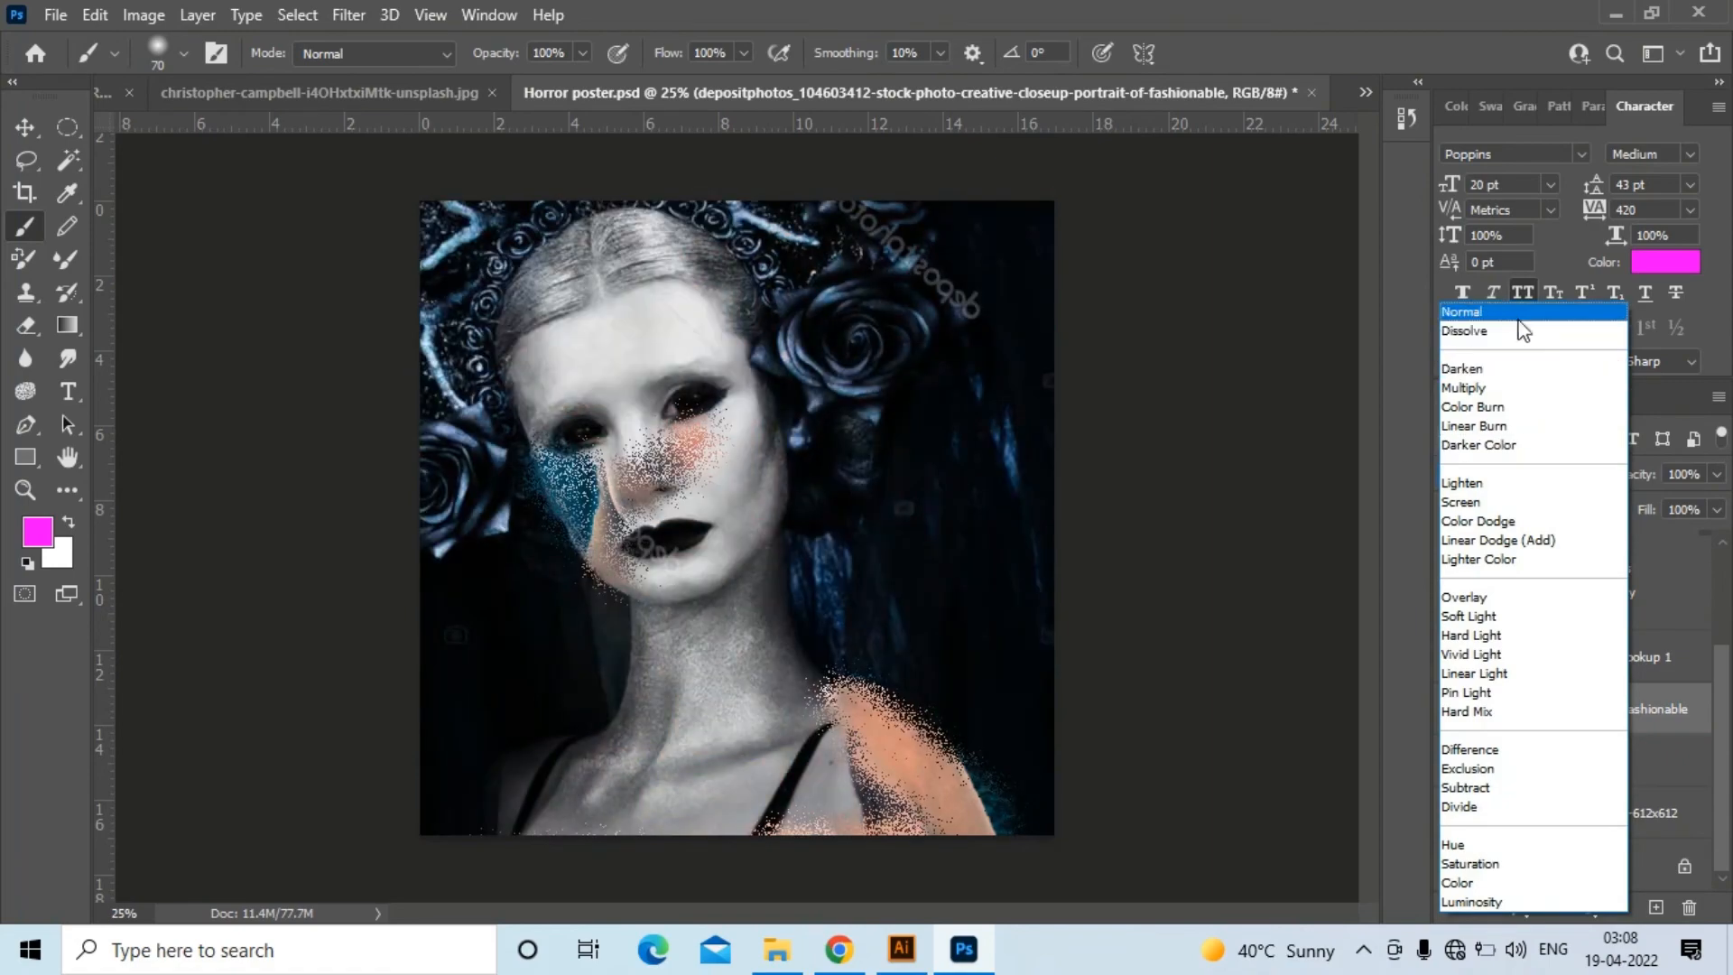
click(1516, 320)
click(1503, 471)
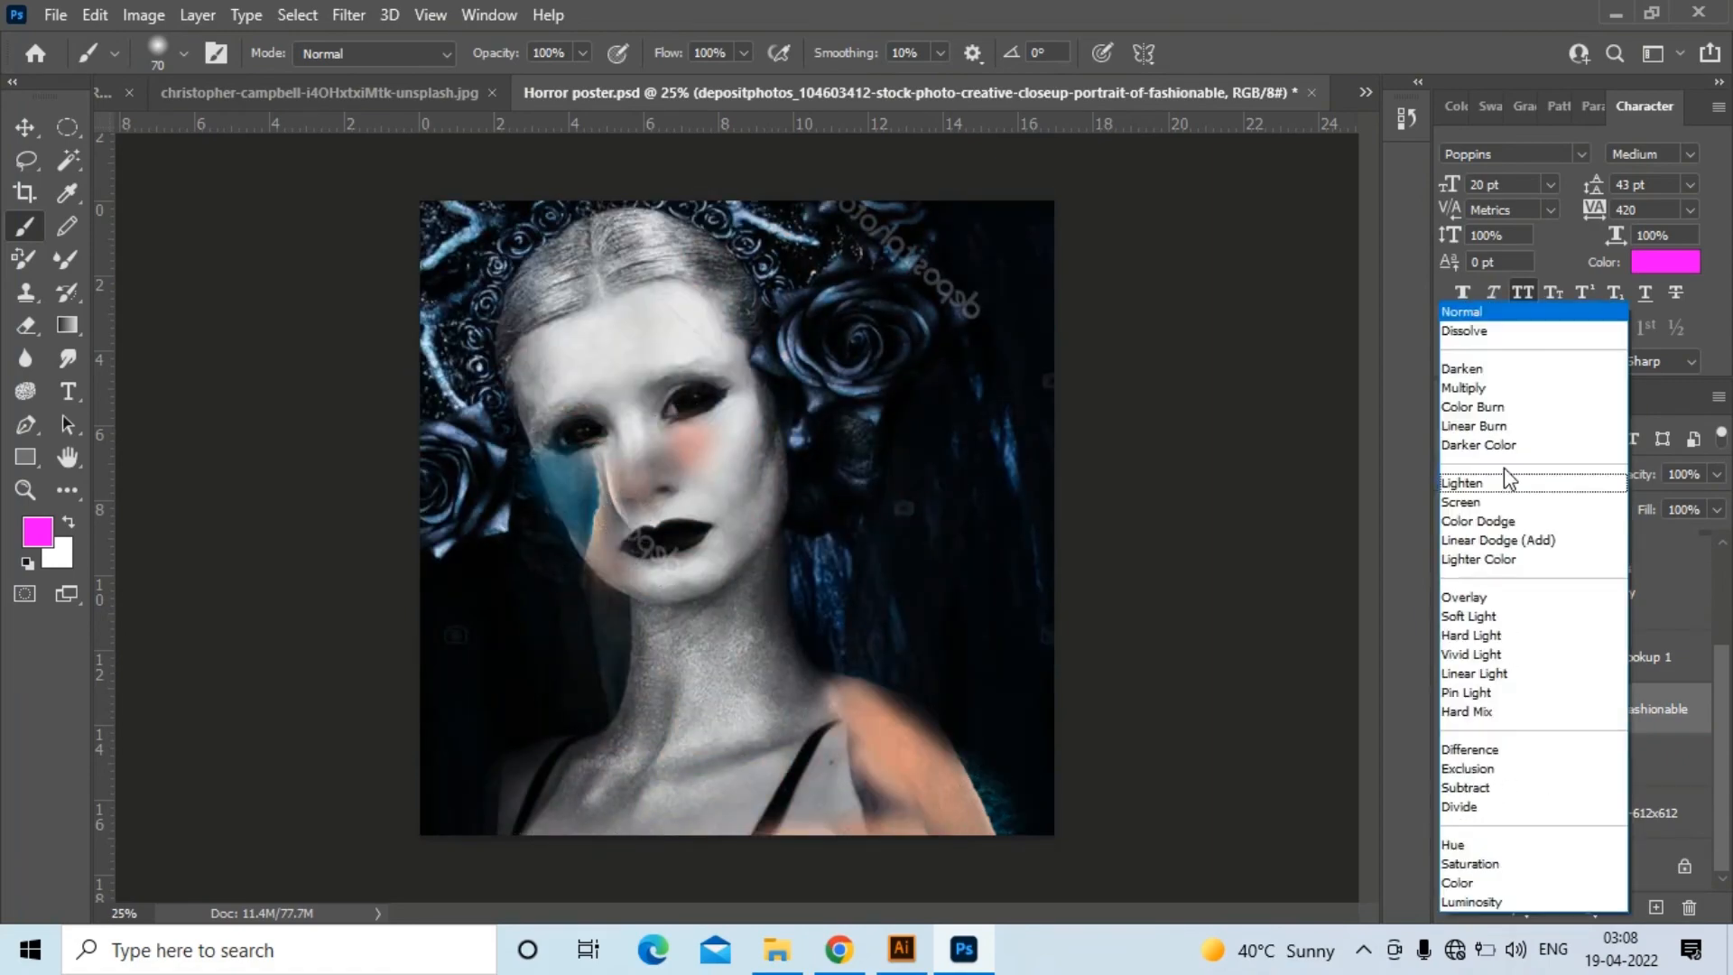
click(1513, 750)
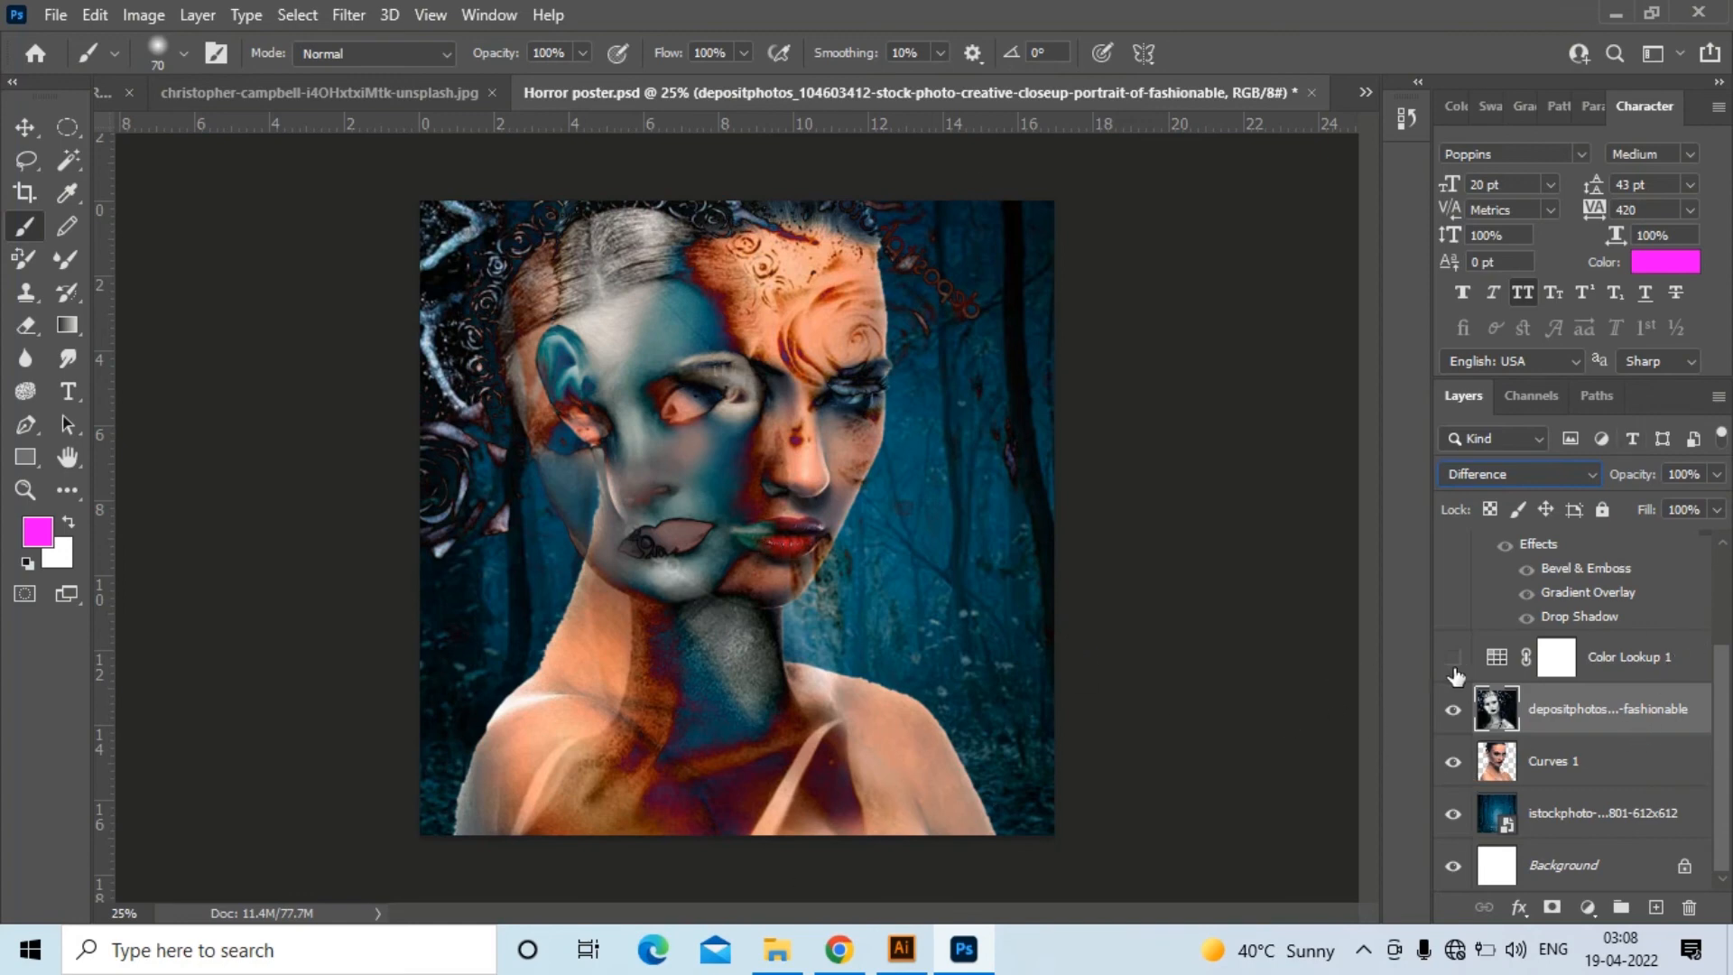
Show the Screaming title layer and toggle its Bevel & Emboss and Drop Shadow effects off and on
scroll(1595, 668, up, 1)
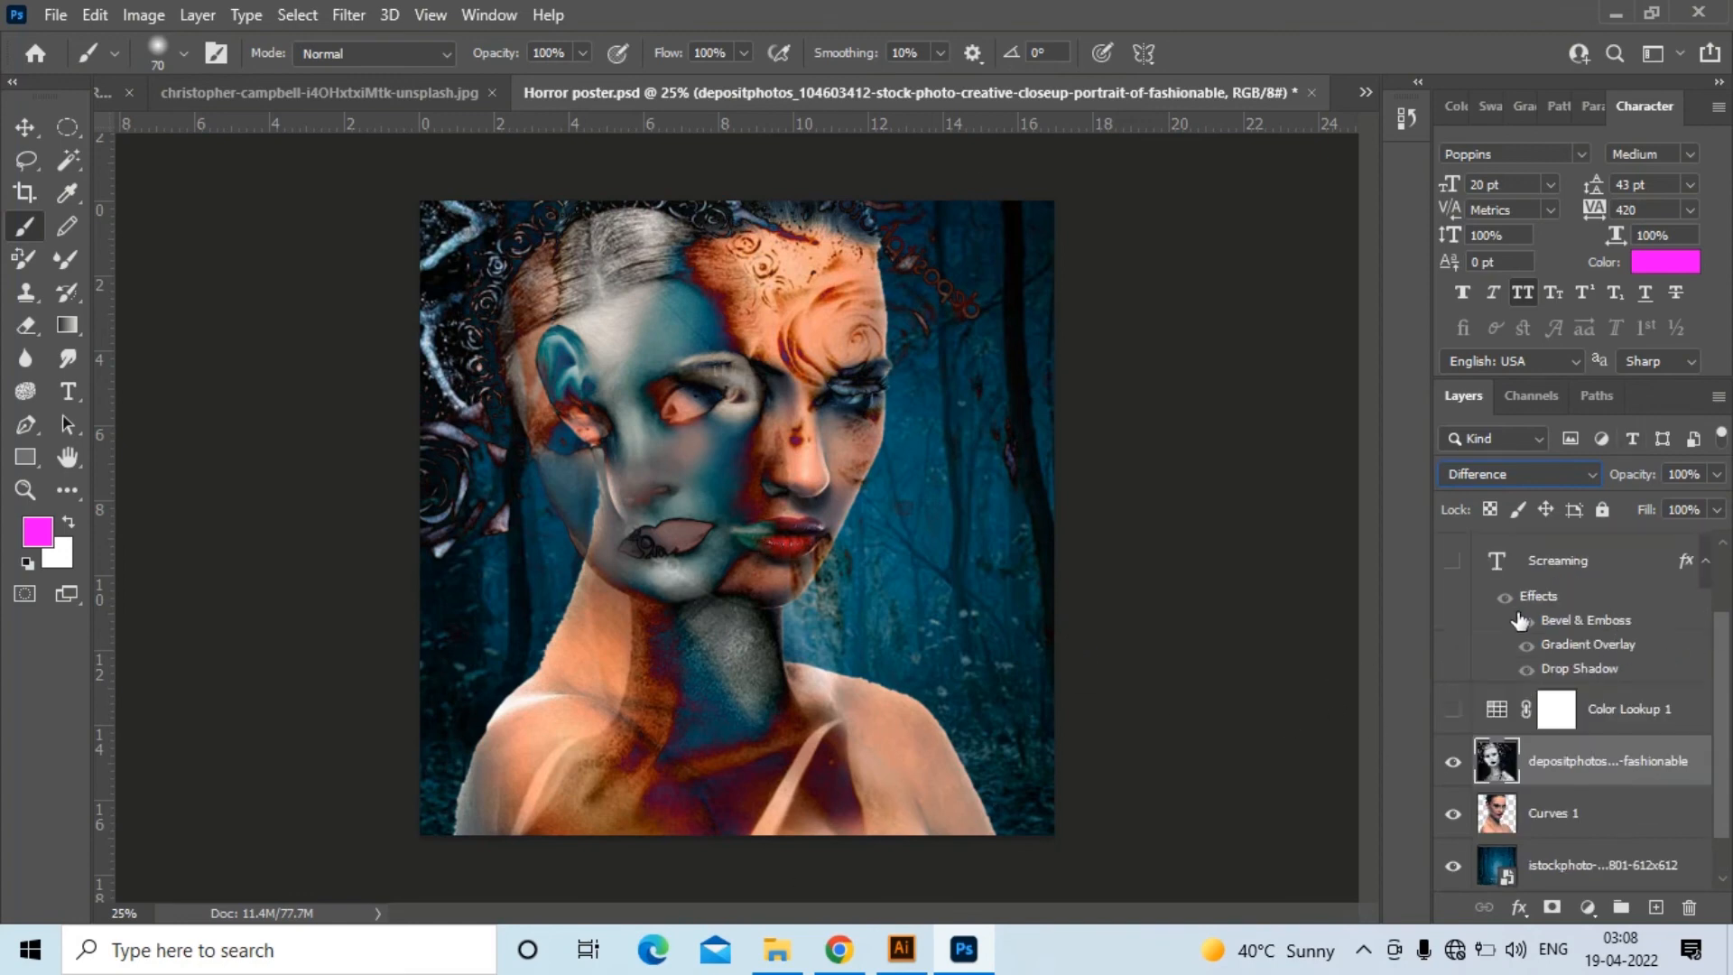
click(1453, 563)
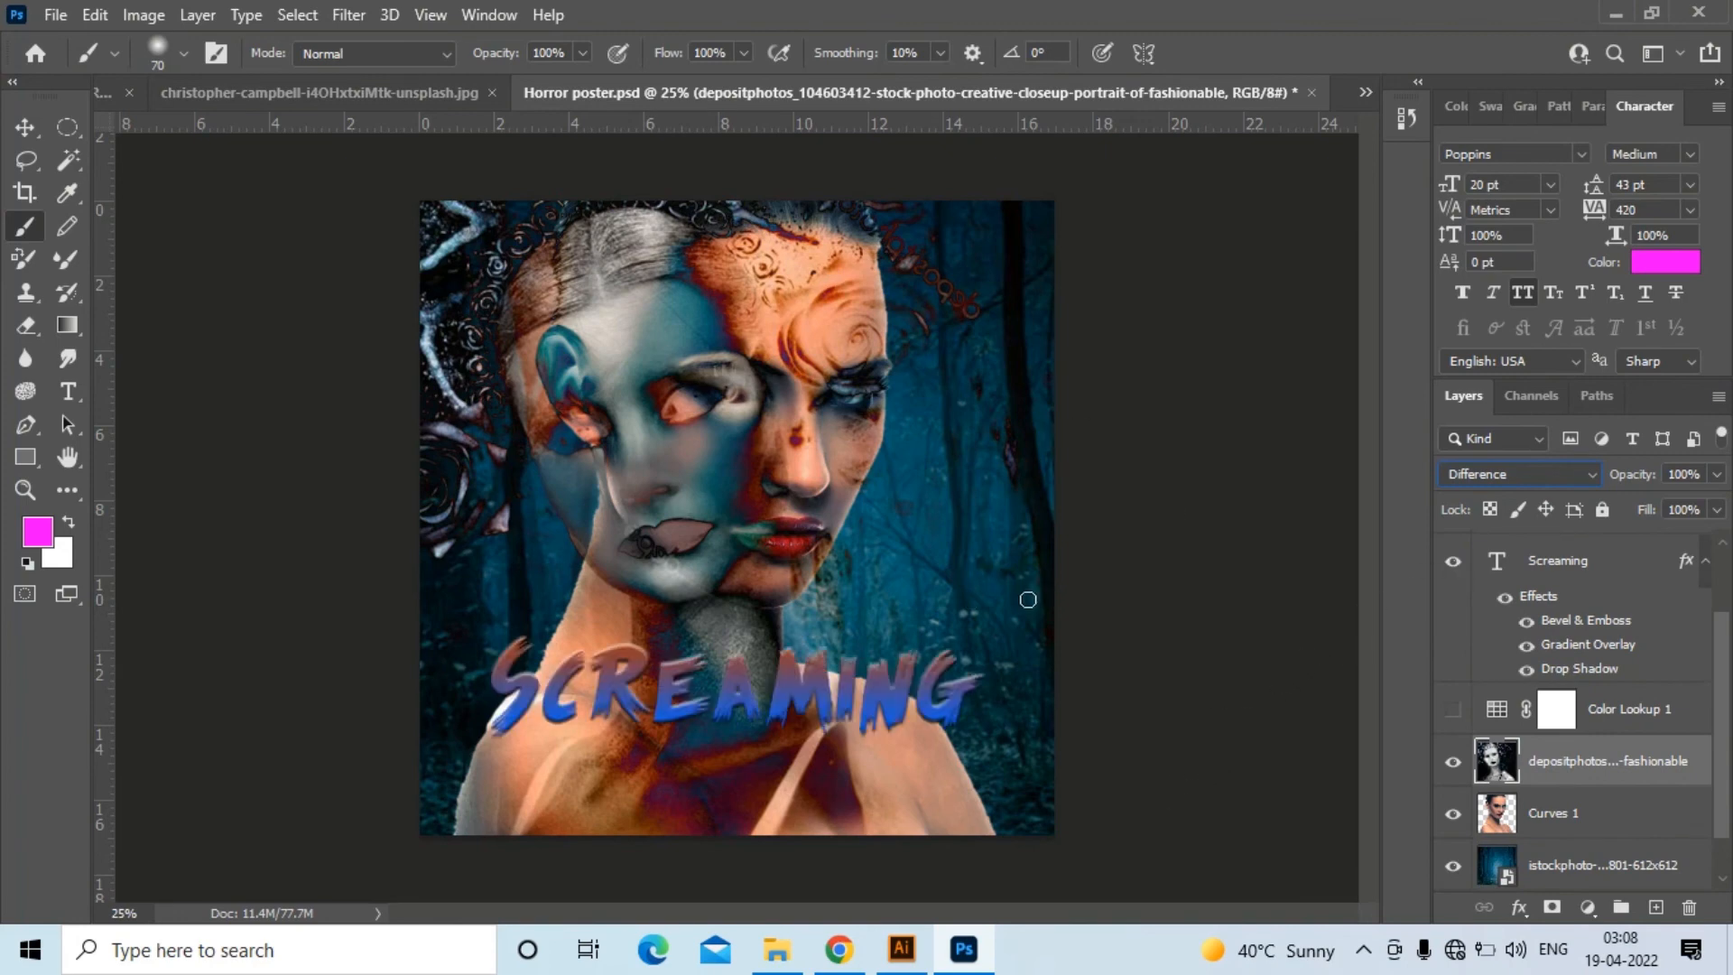
click(1526, 623)
click(1526, 622)
click(1526, 623)
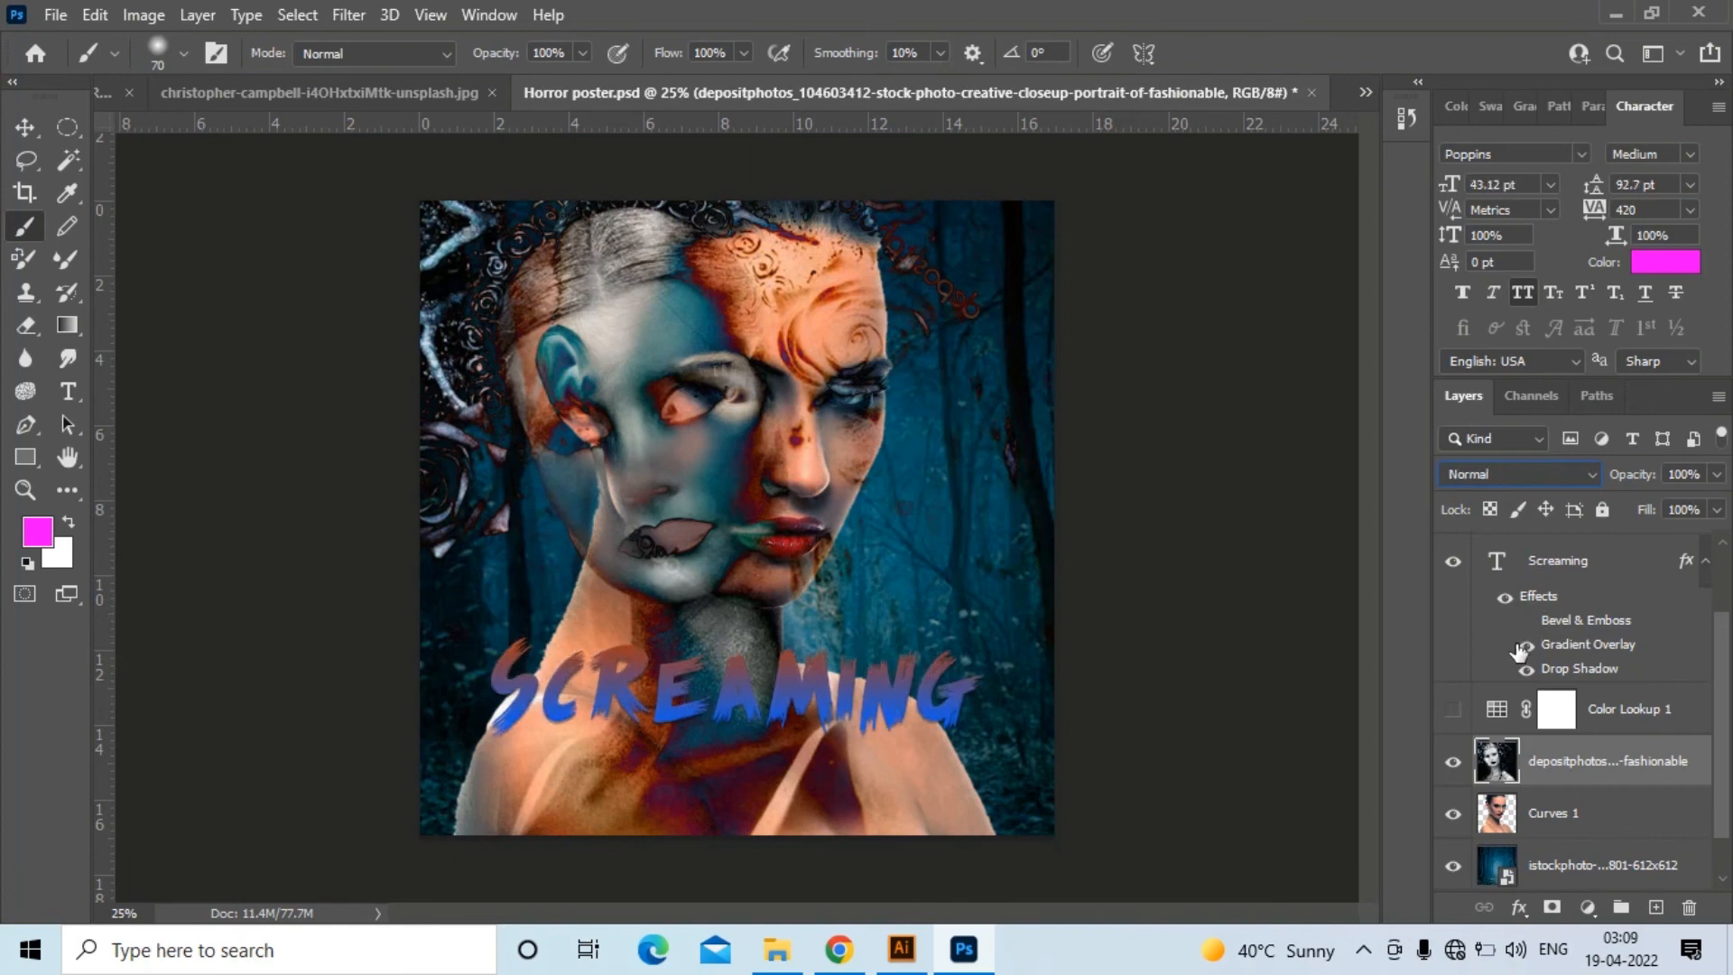
click(1525, 623)
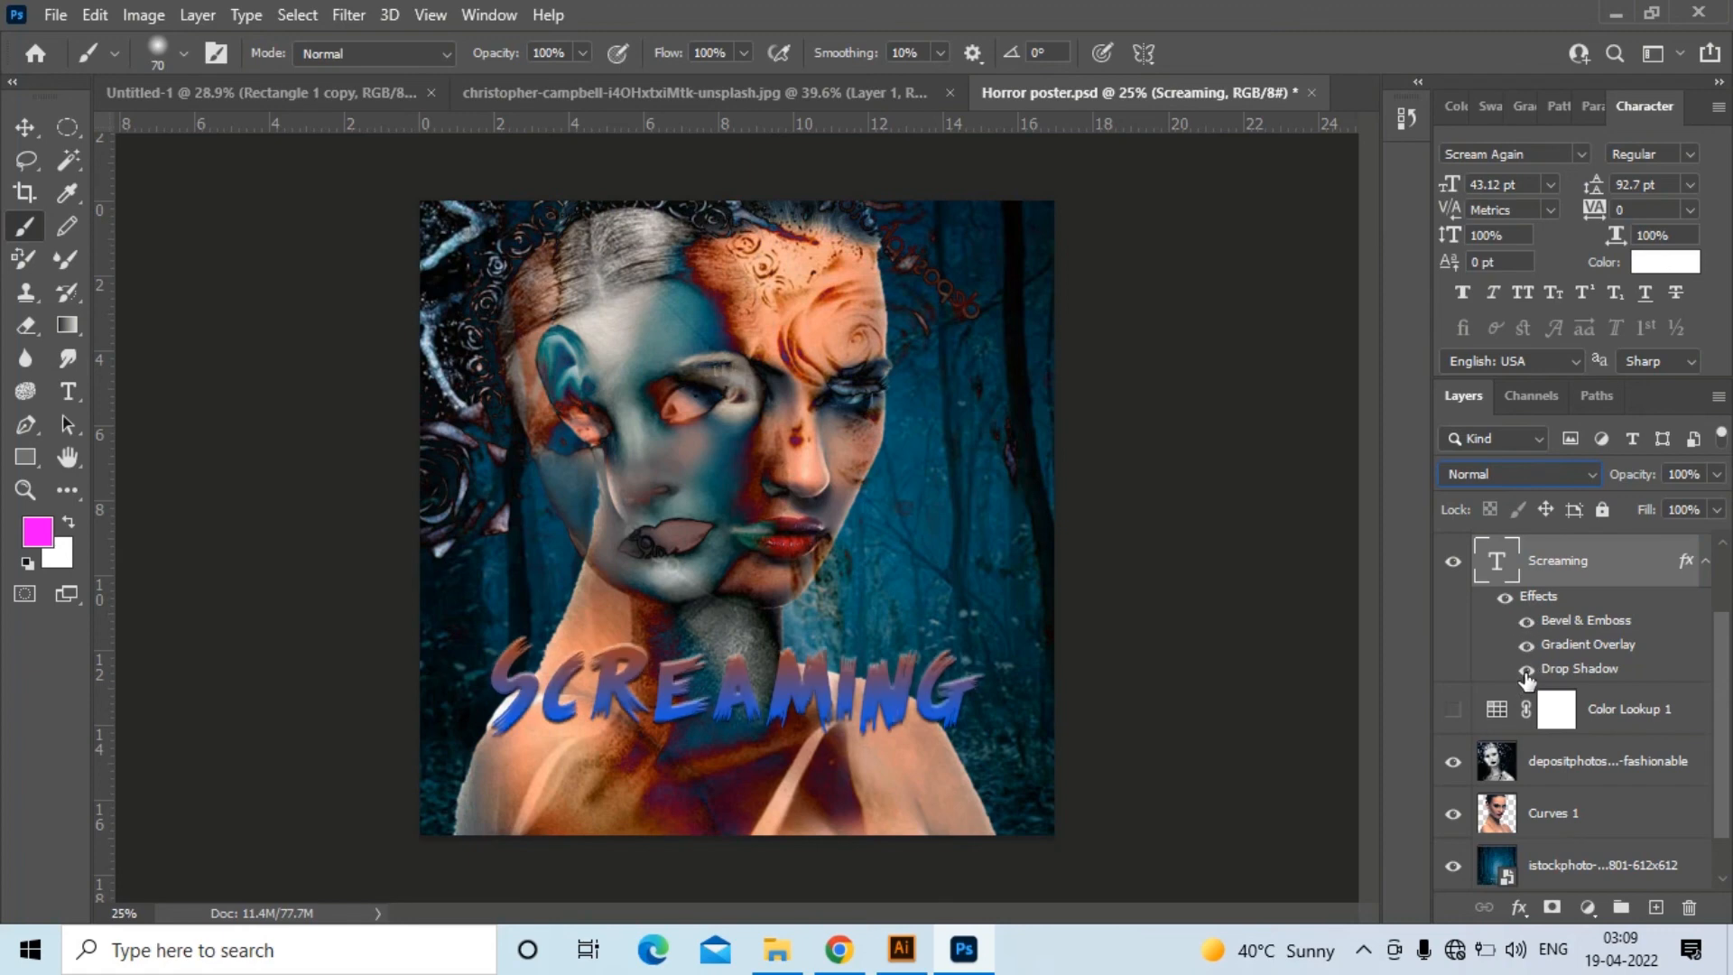
click(1526, 673)
click(1526, 673)
Show the Lorem ipsum paragraph, the "Once upon a time at" text and the Color Lookup 1 adjustment layer
scroll(1686, 656, up, 2)
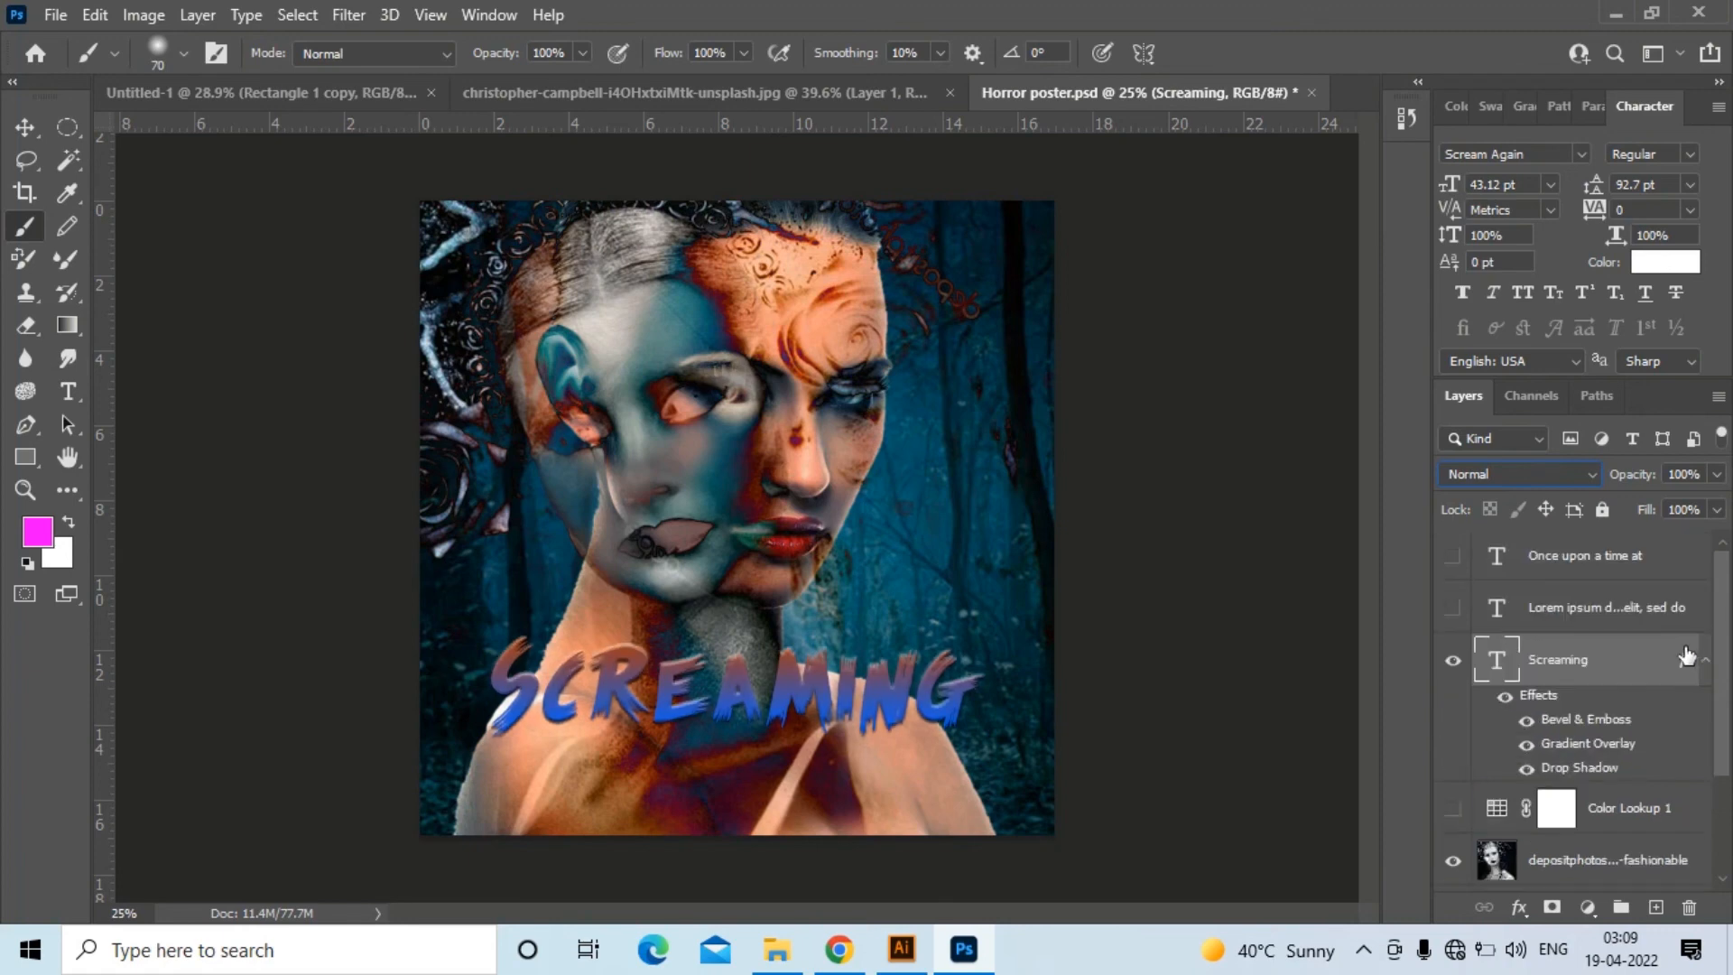
click(1452, 607)
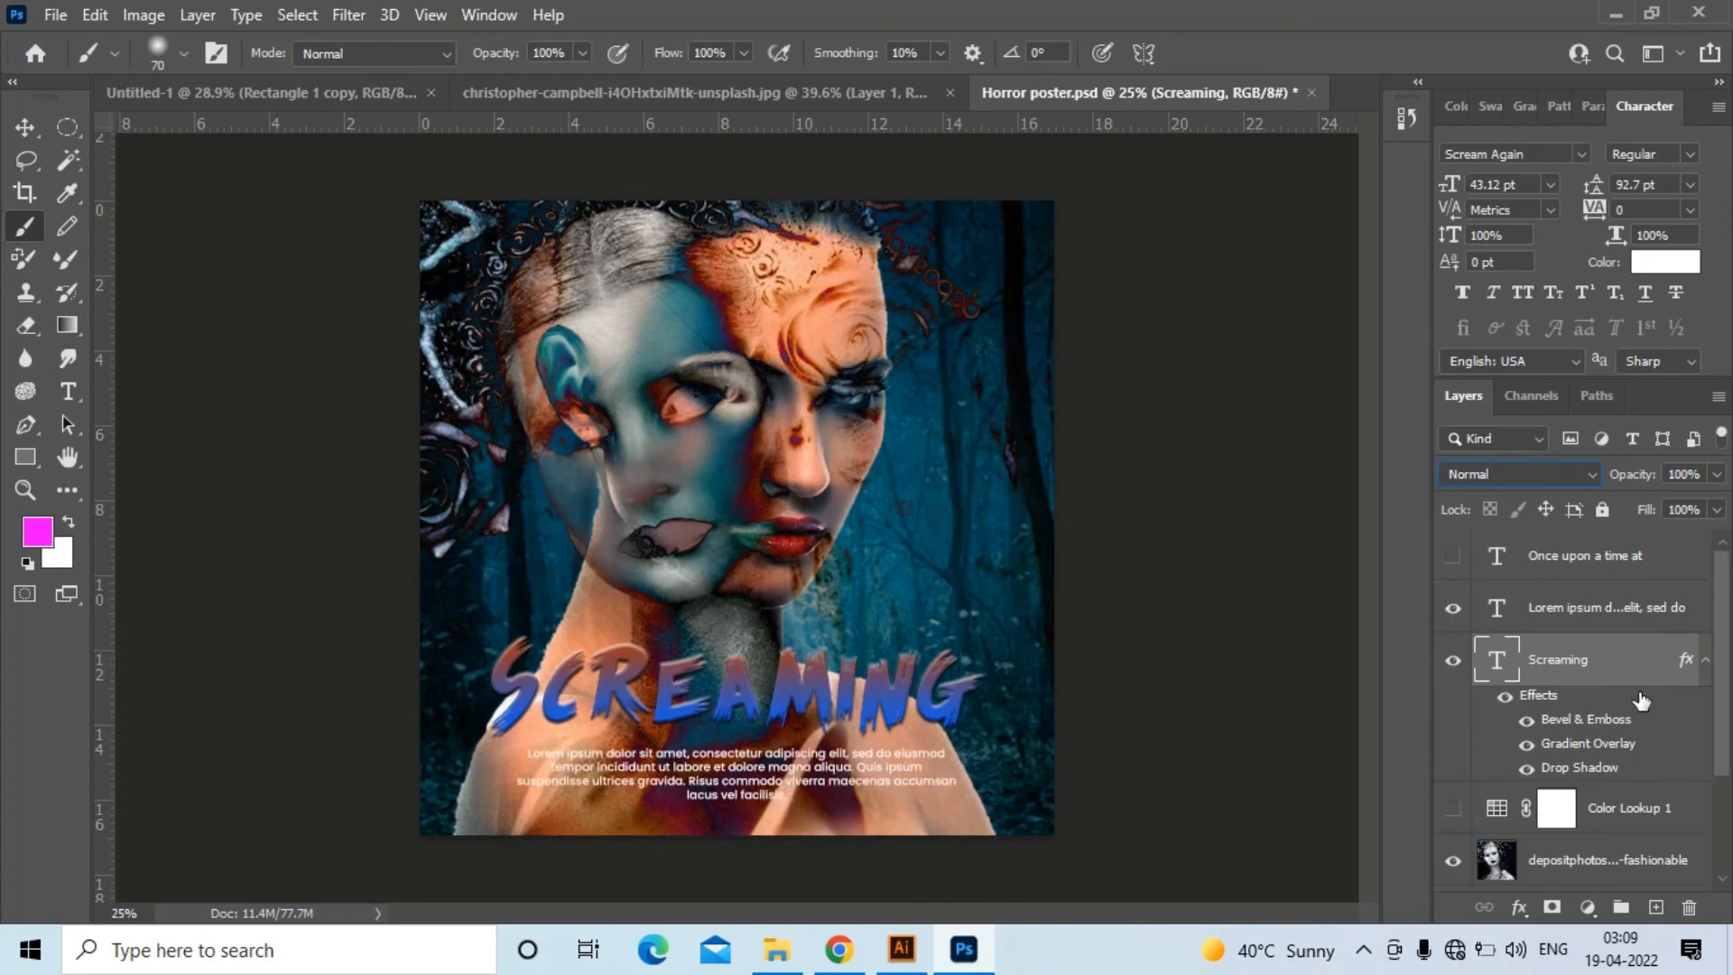
click(1452, 555)
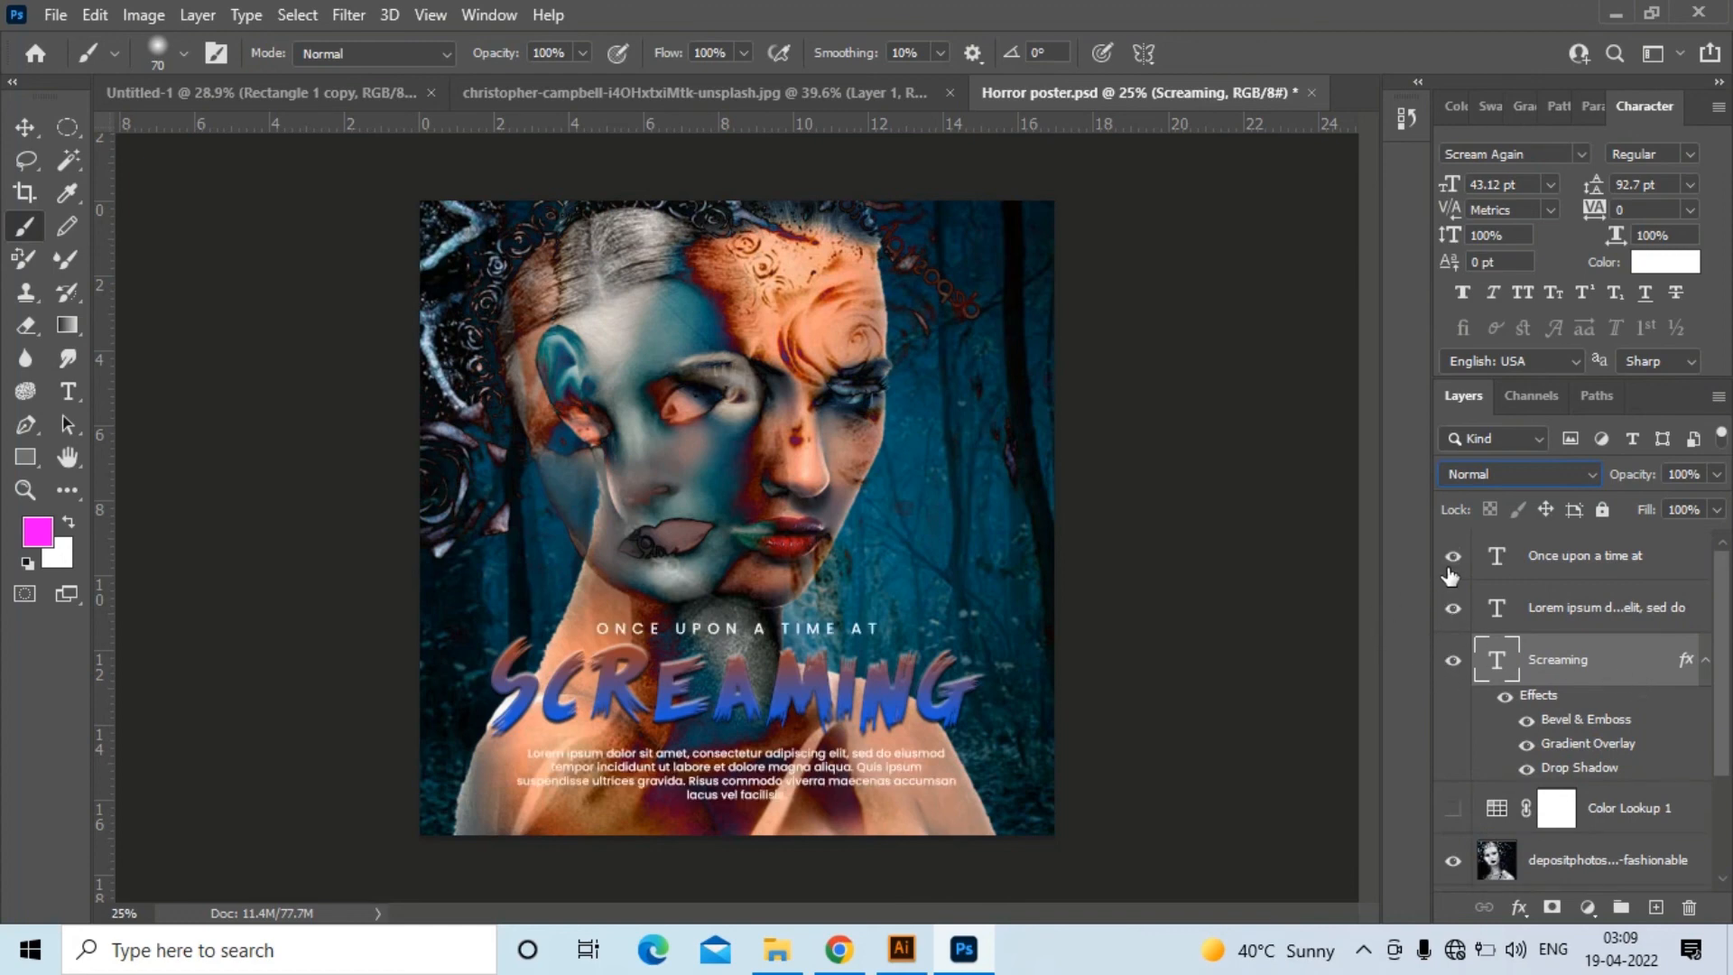
scroll(1584, 782, down, 2)
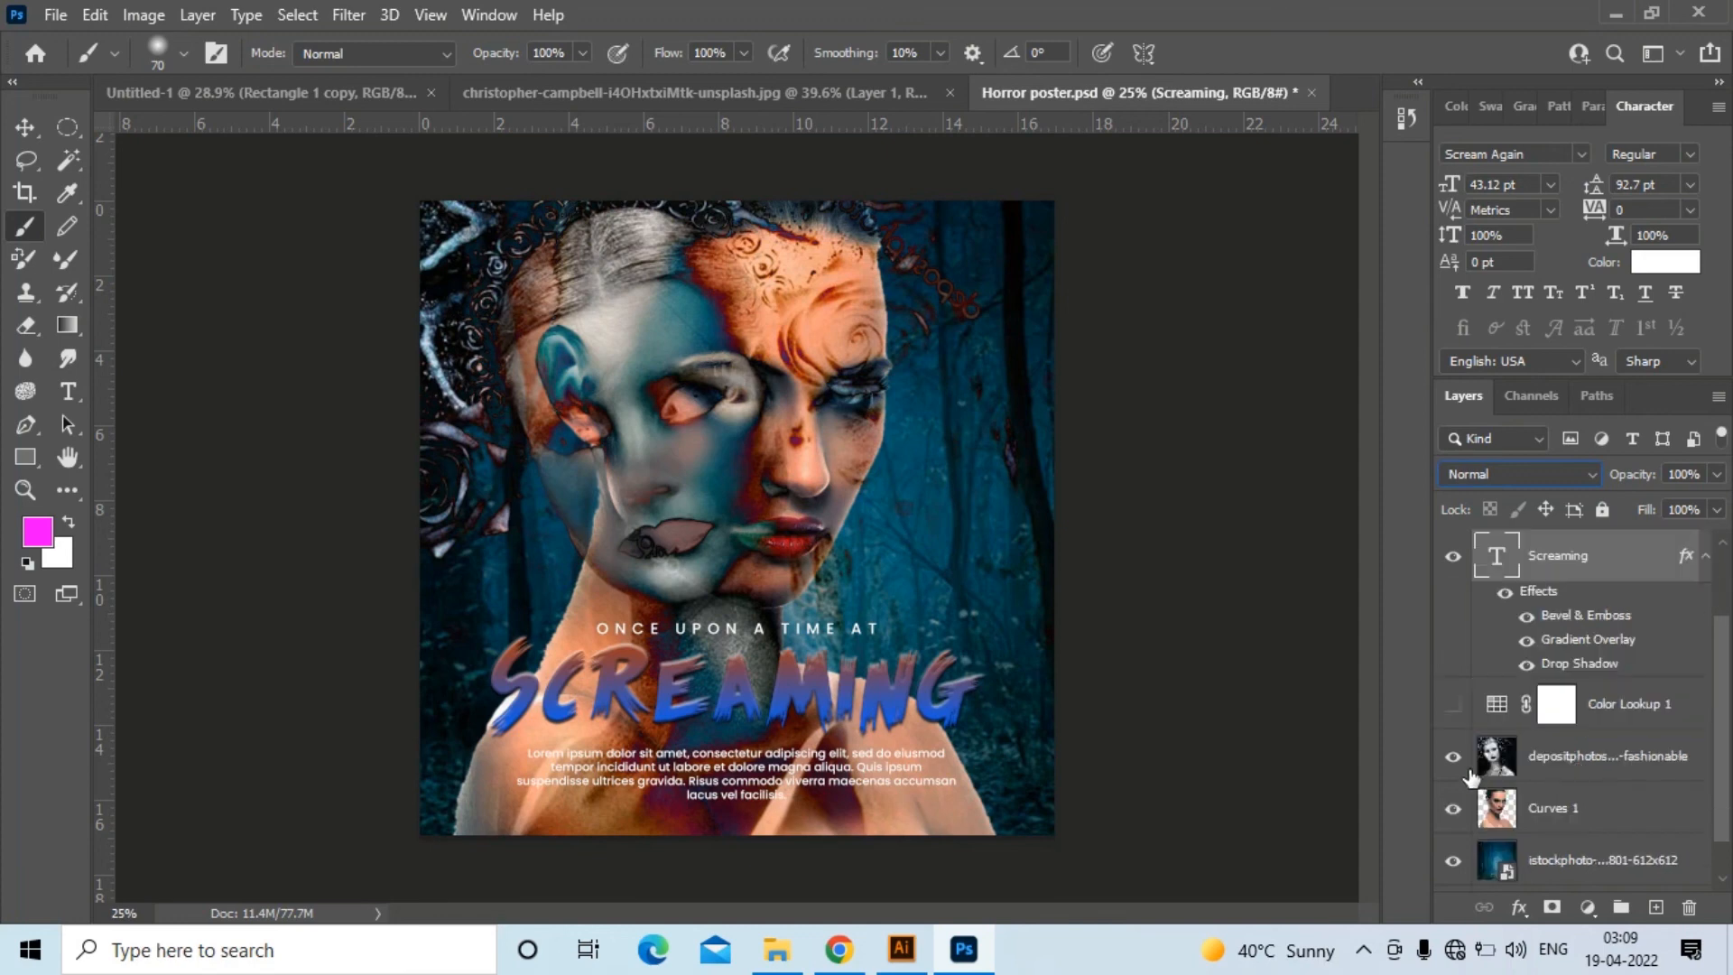
click(1452, 703)
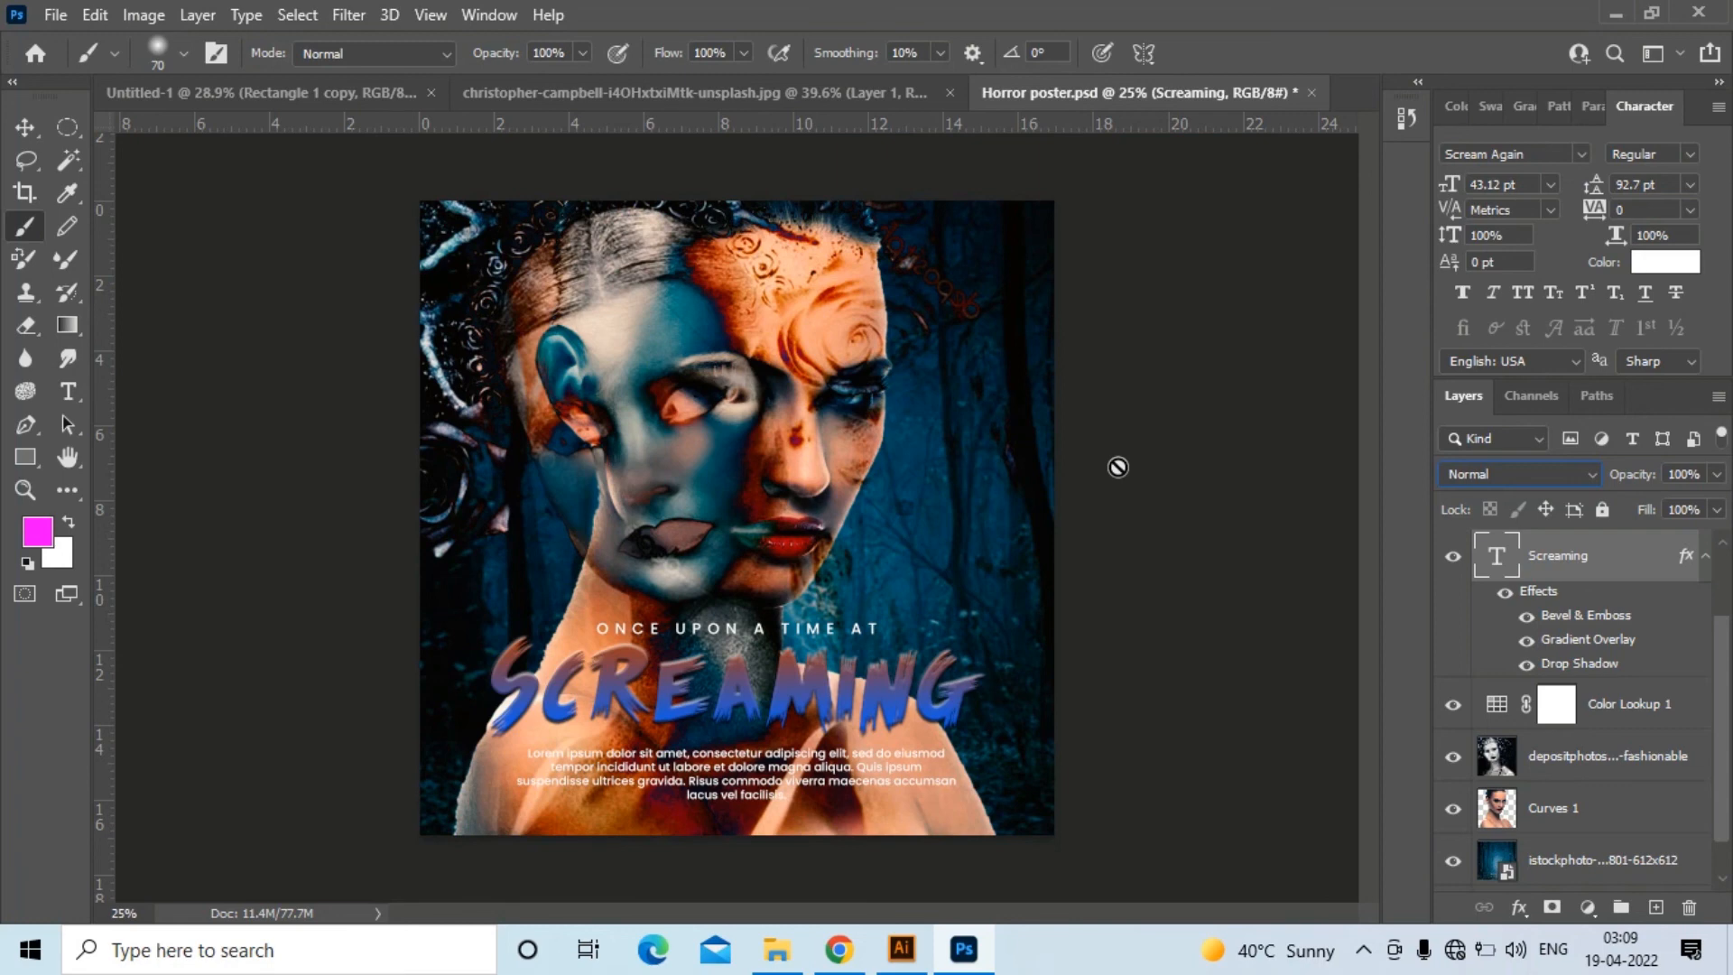
Move the Difference-blended depositphotos portrait to different positions over the woman's face, ending slightly right of its original place
click(25, 128)
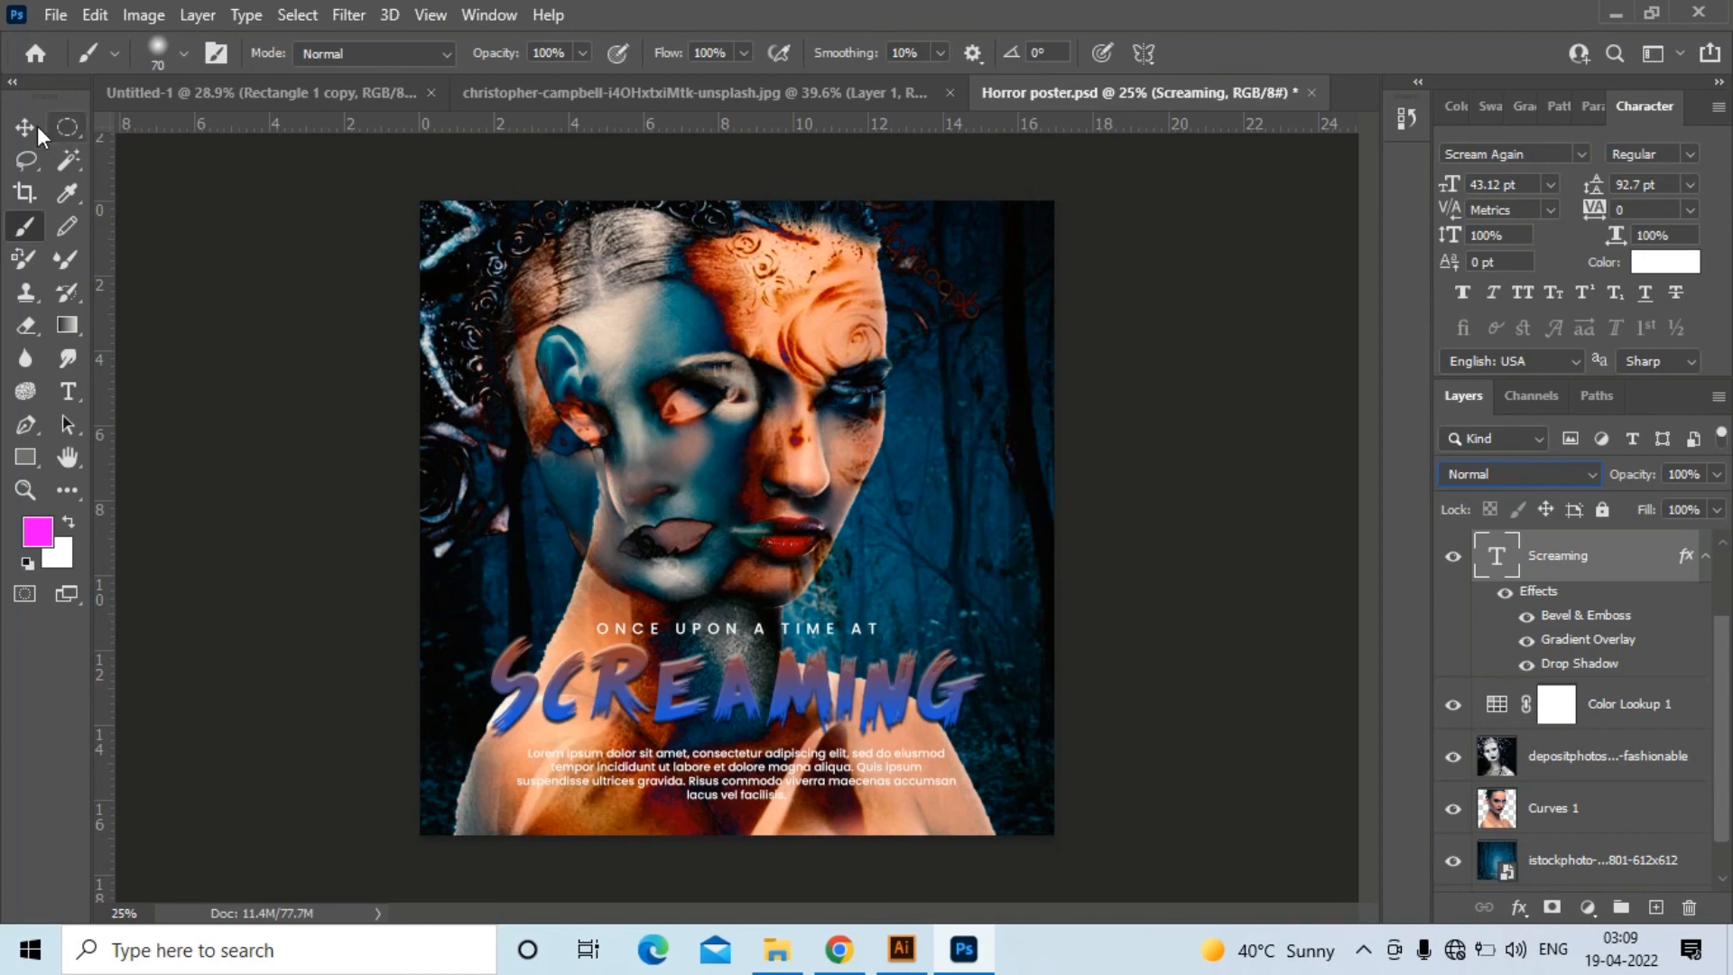
click(622, 315)
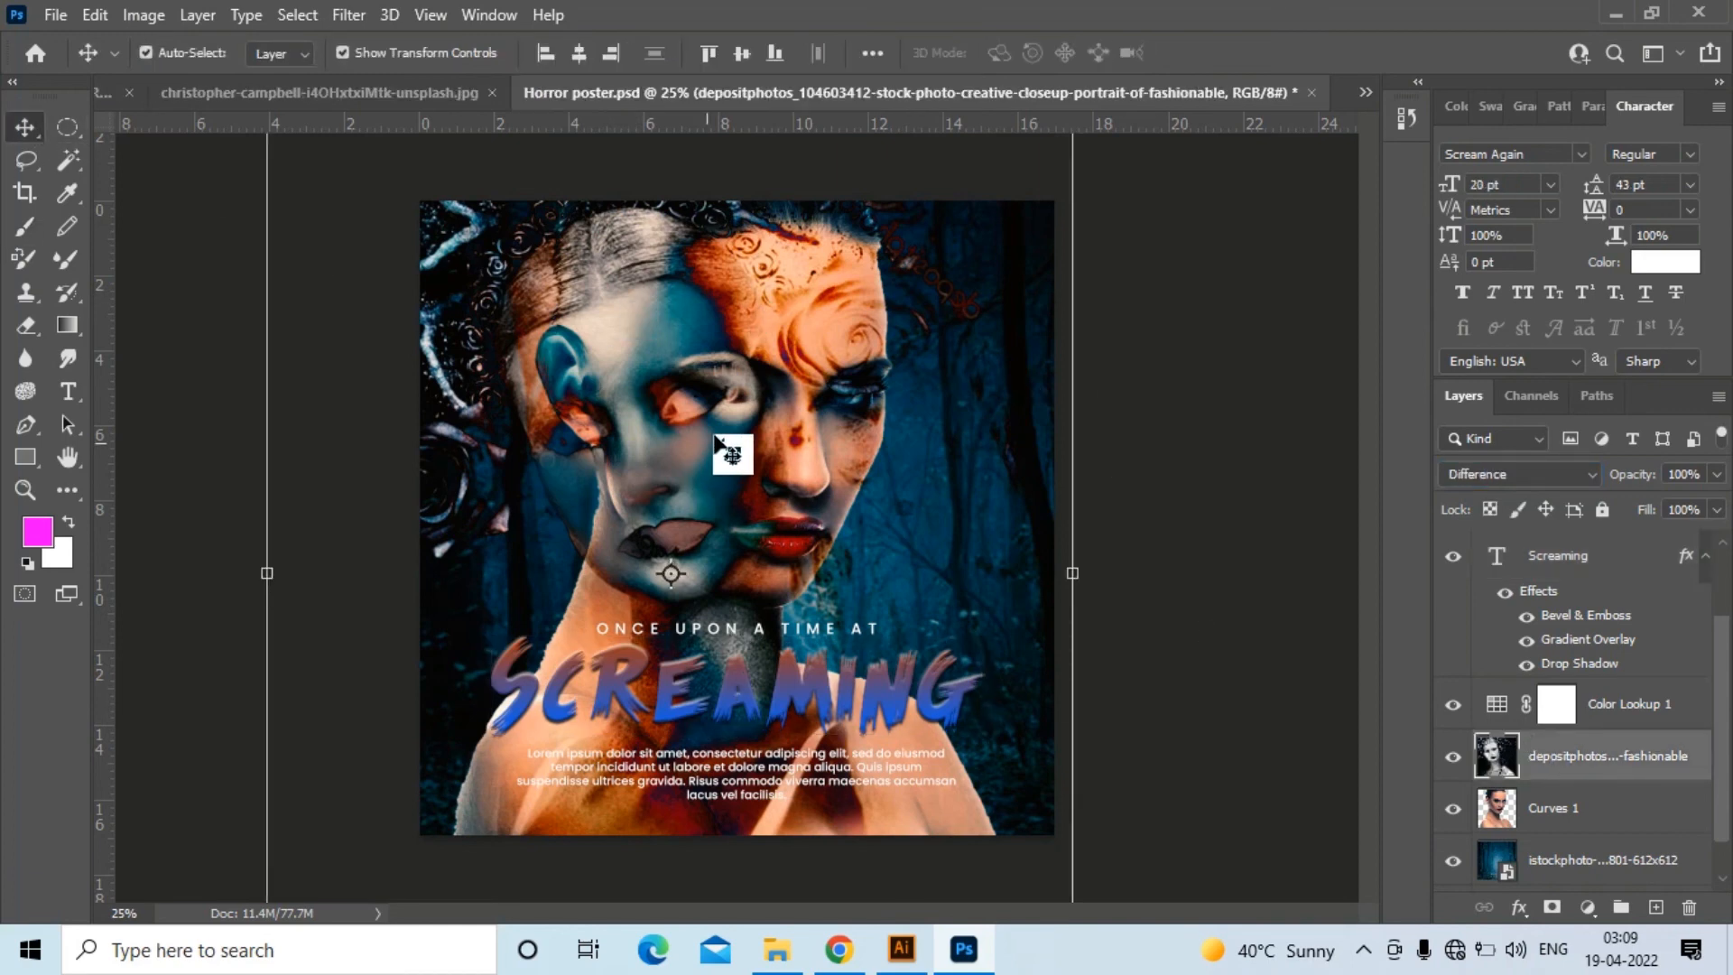
drag(695, 341, 656, 366)
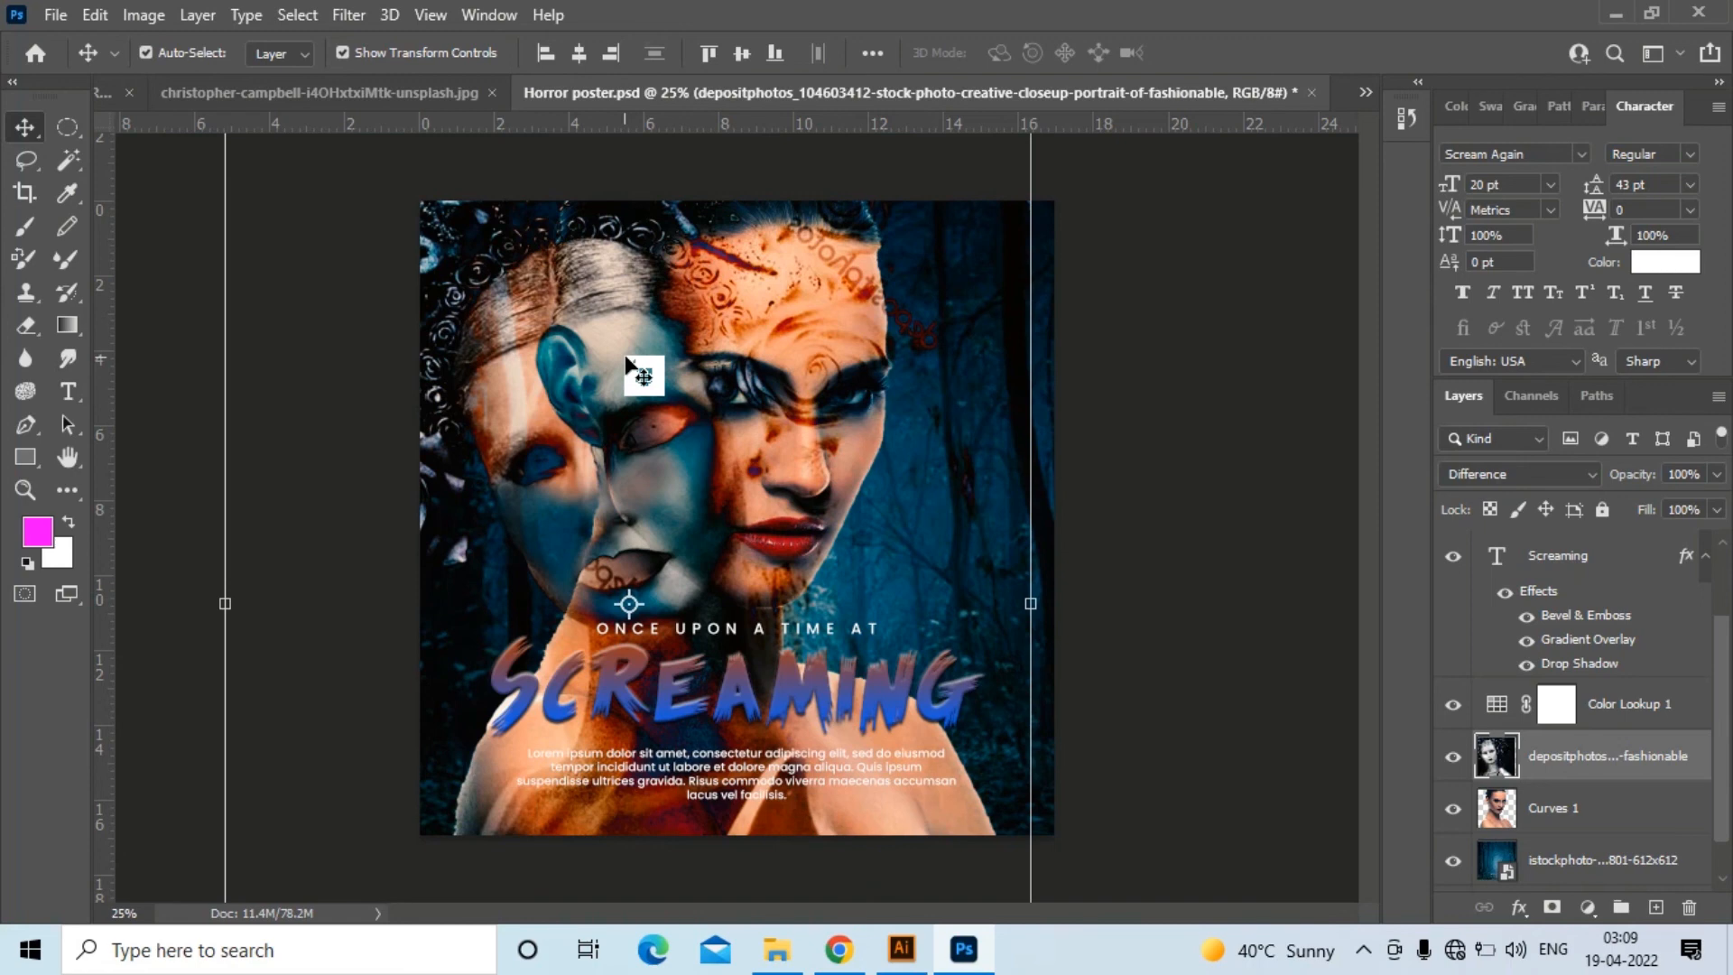
drag(630, 366, 712, 333)
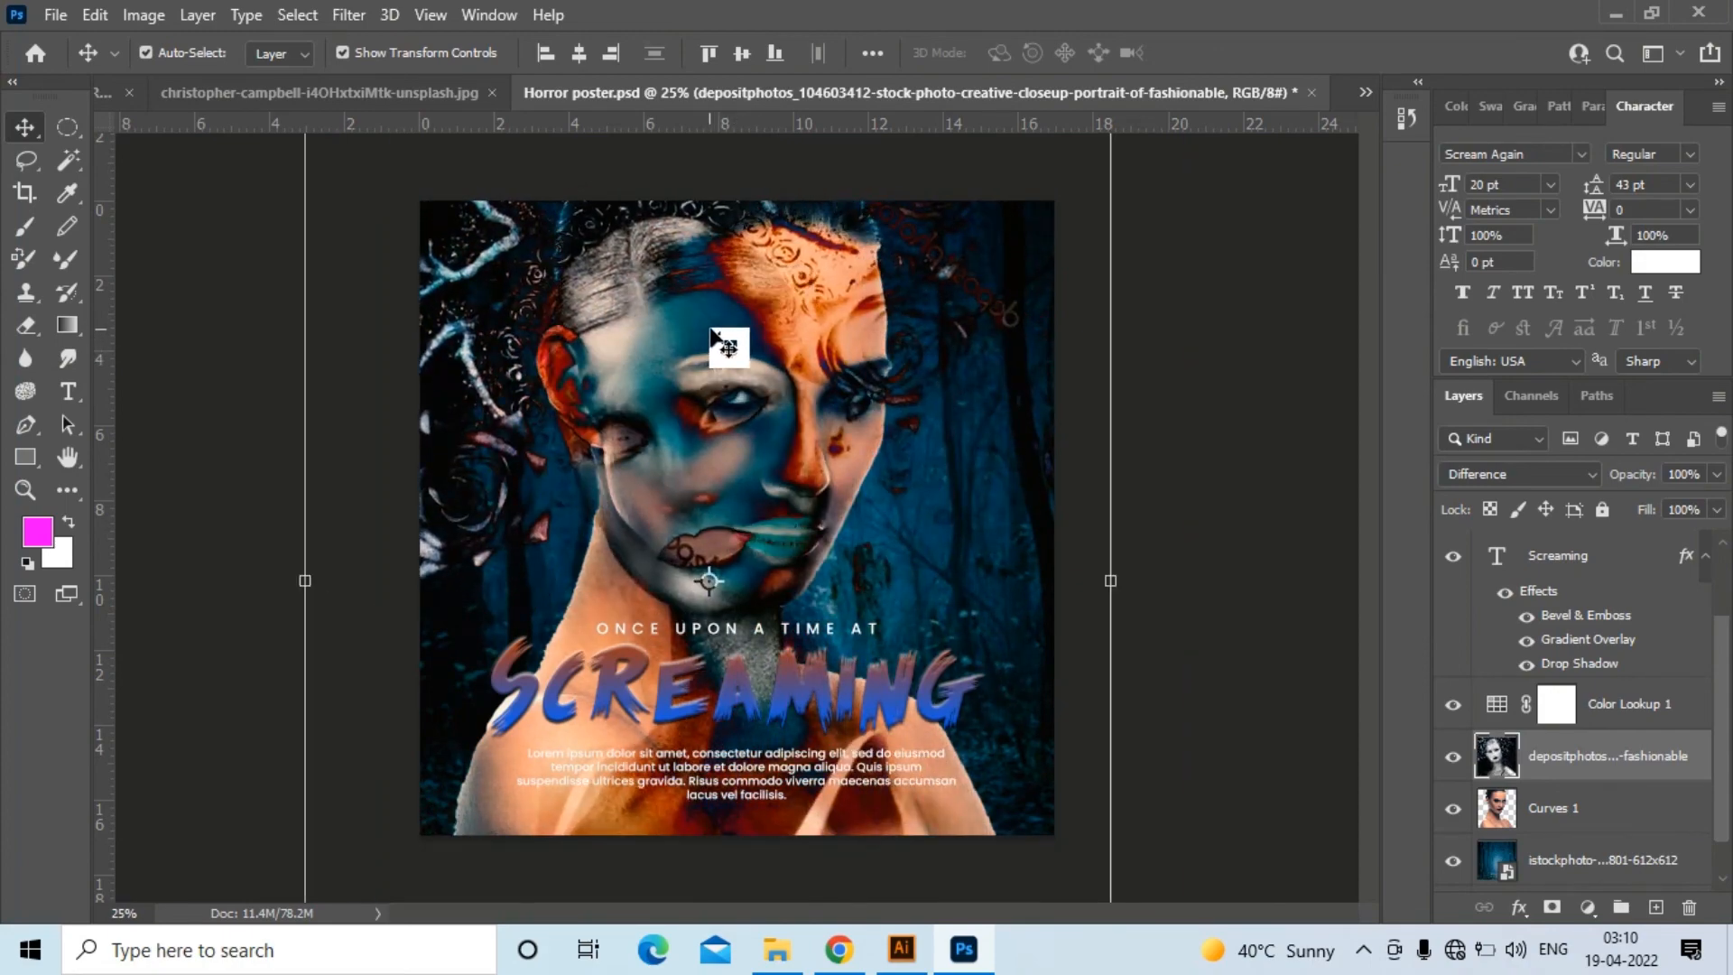